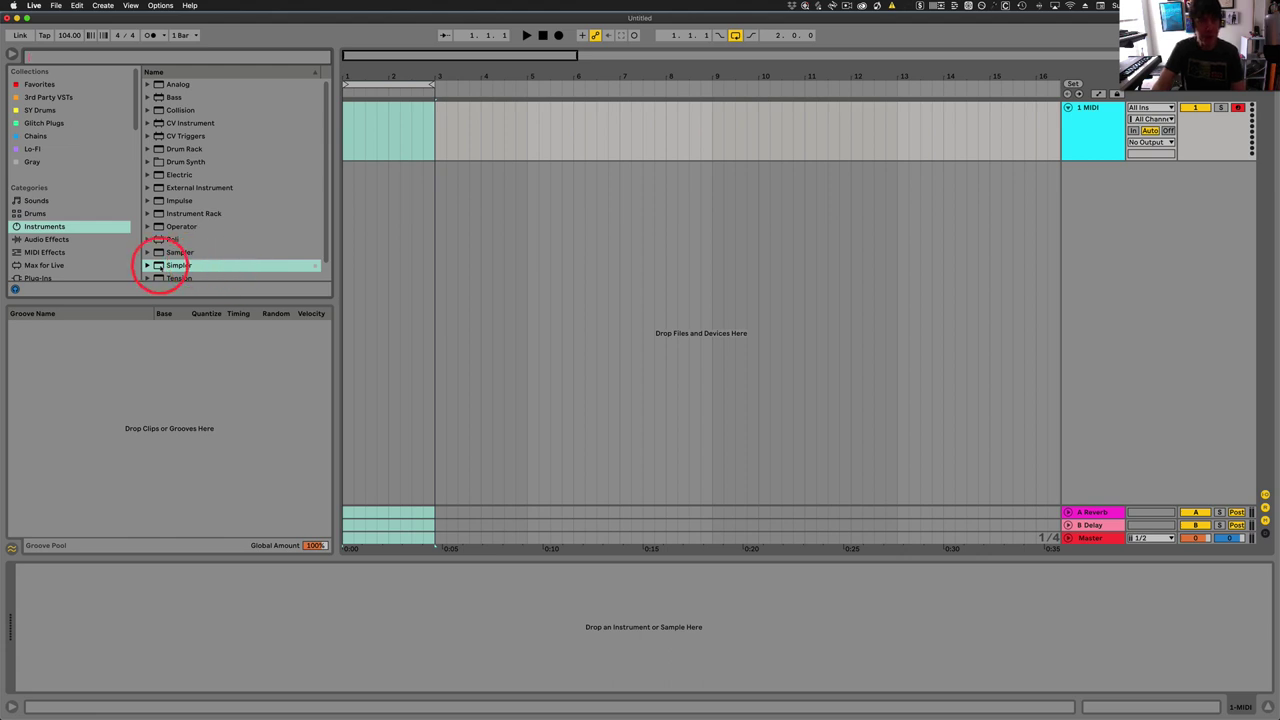
# Step: Load Simpler onto the MIDI track, group it into an Instrument Rack, and show its chain list
pyautogui.moveTo(158, 266); pyautogui.dragTo(270, 624)
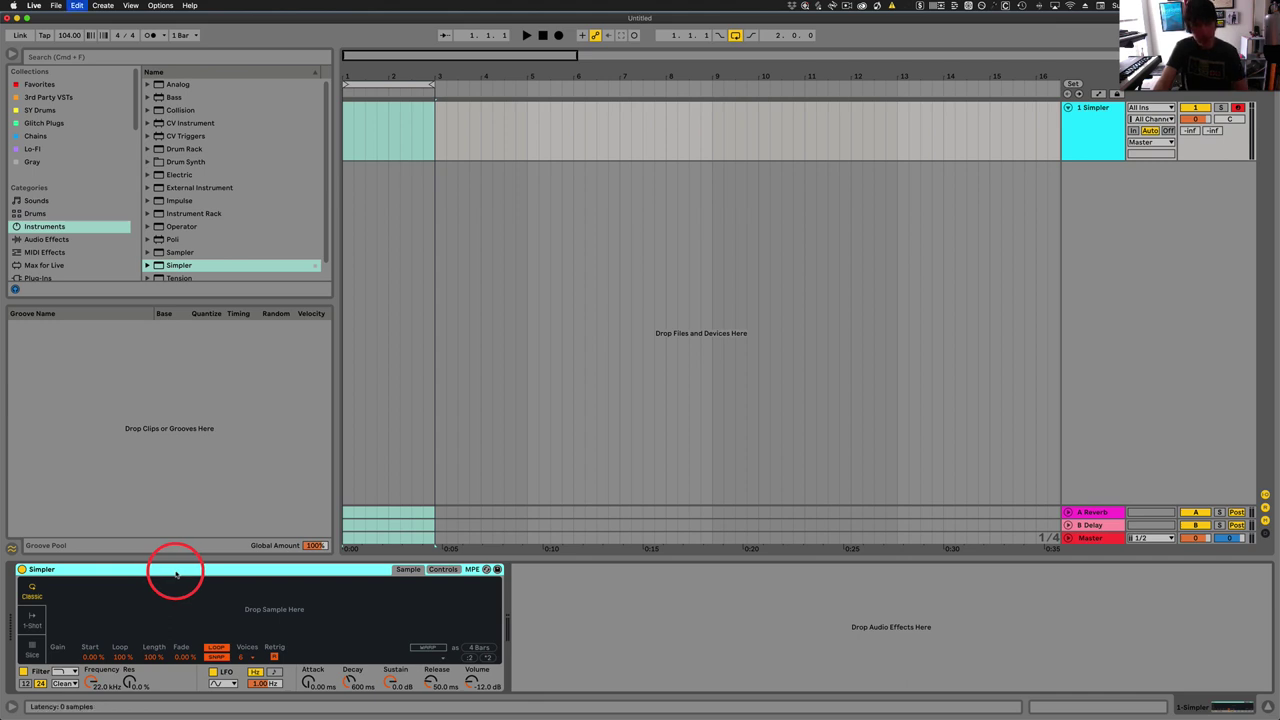
pyautogui.press('super+g')
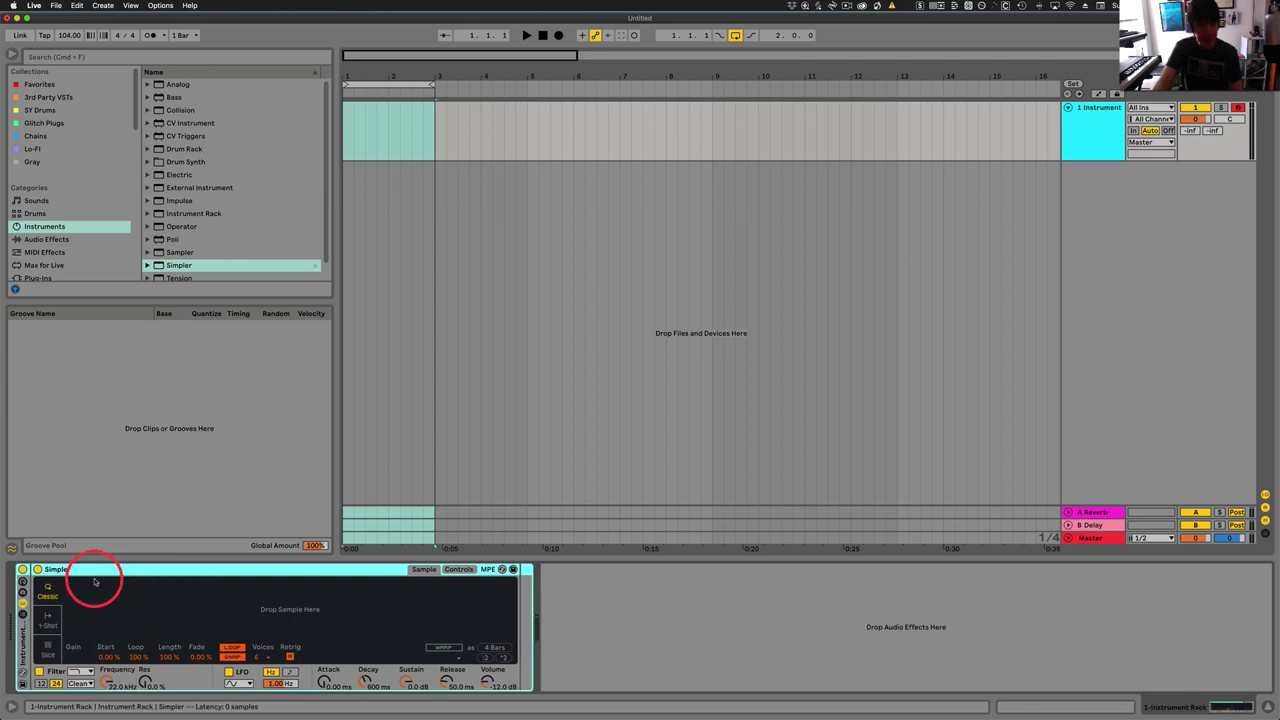
pyautogui.click(22, 615)
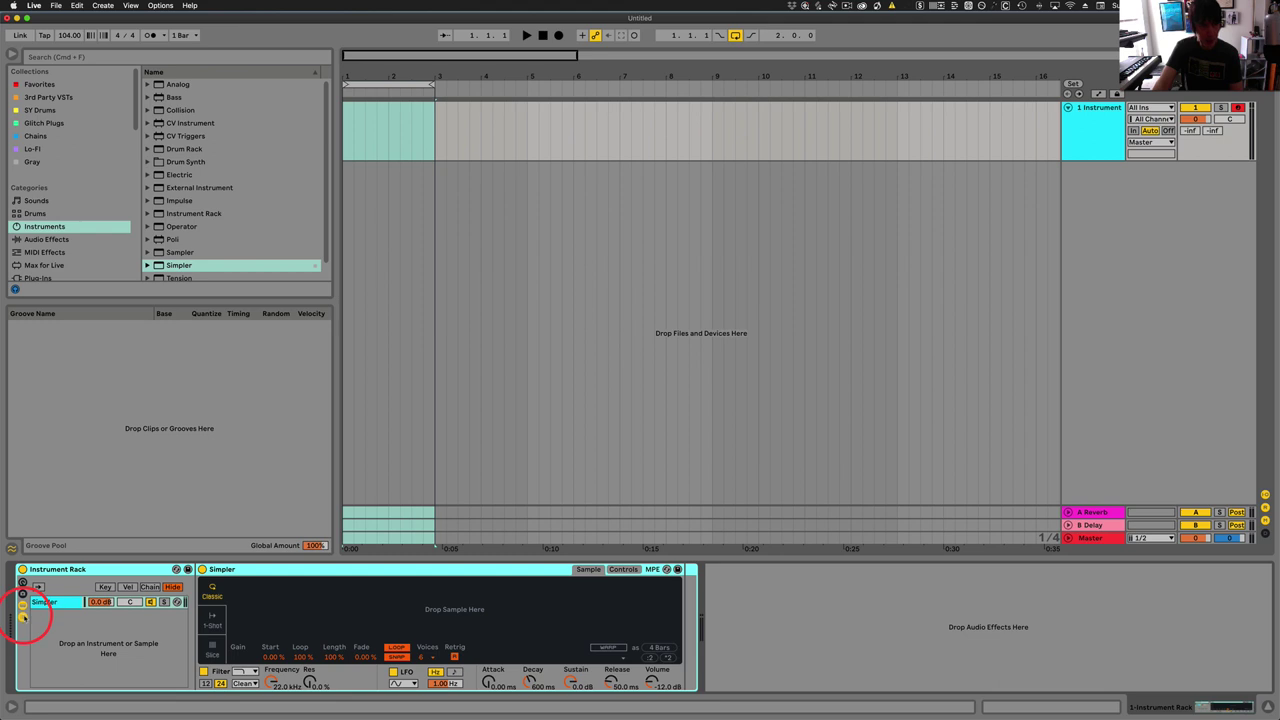
pyautogui.click(23, 616)
pyautogui.click(23, 616)
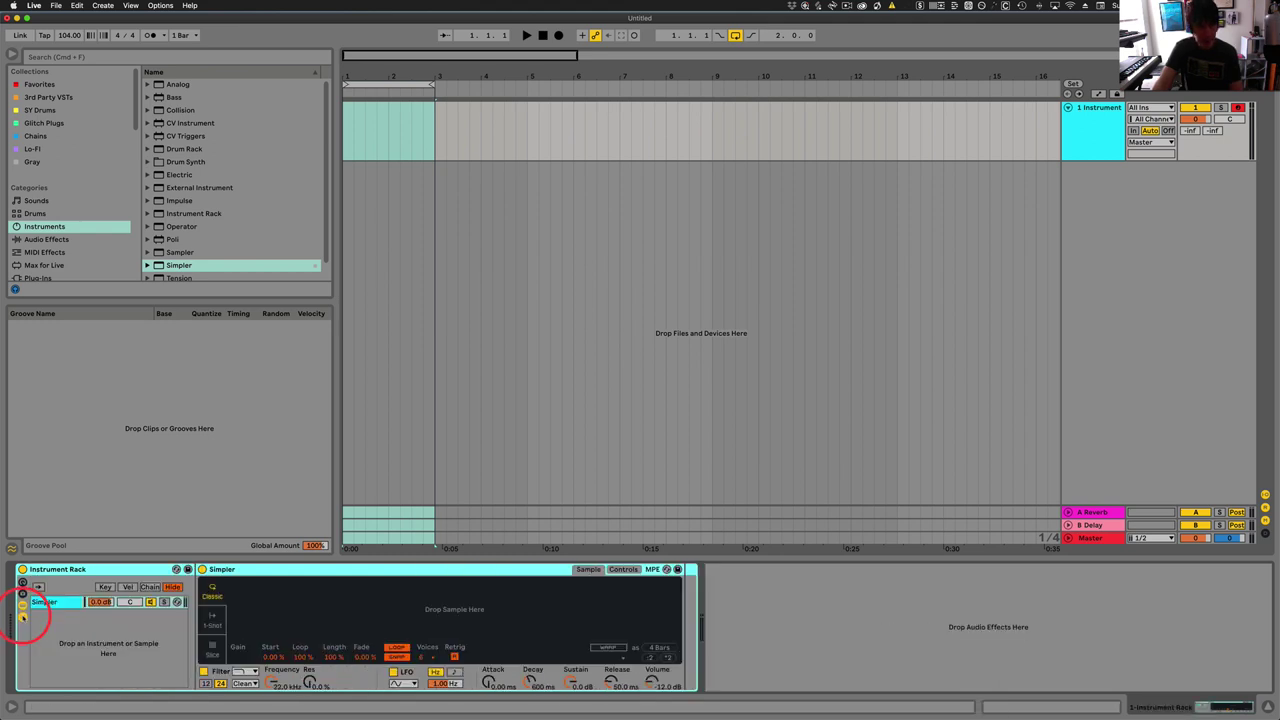
# Step: Duplicate the Simpler chain 1→2→4→8 until the rack holds eight chains
pyautogui.click(57, 602)
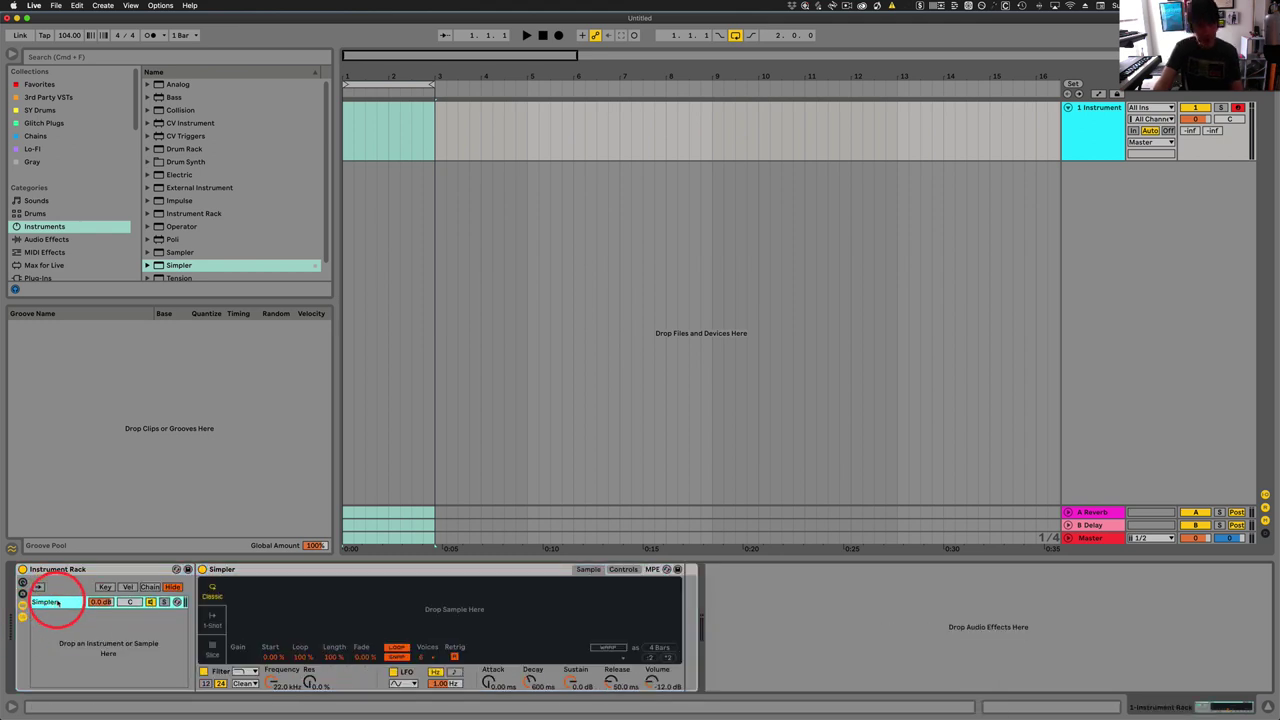
pyautogui.click(64, 604)
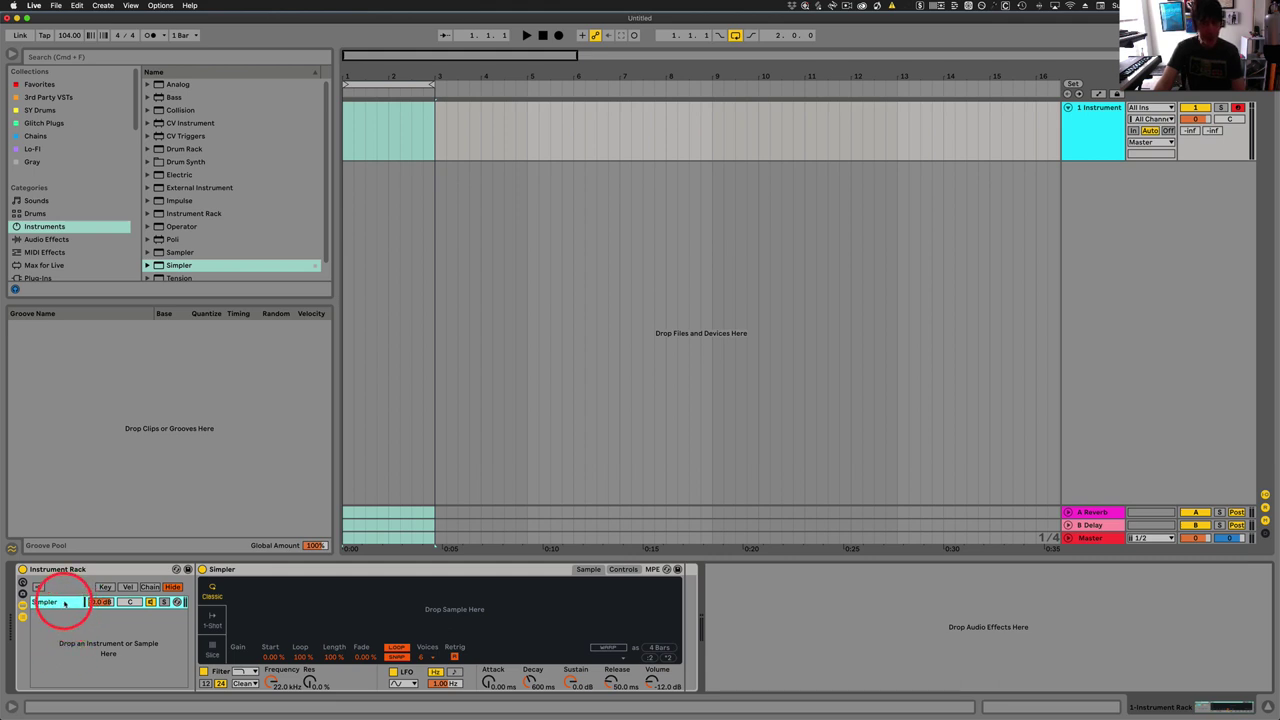
pyautogui.click(66, 605)
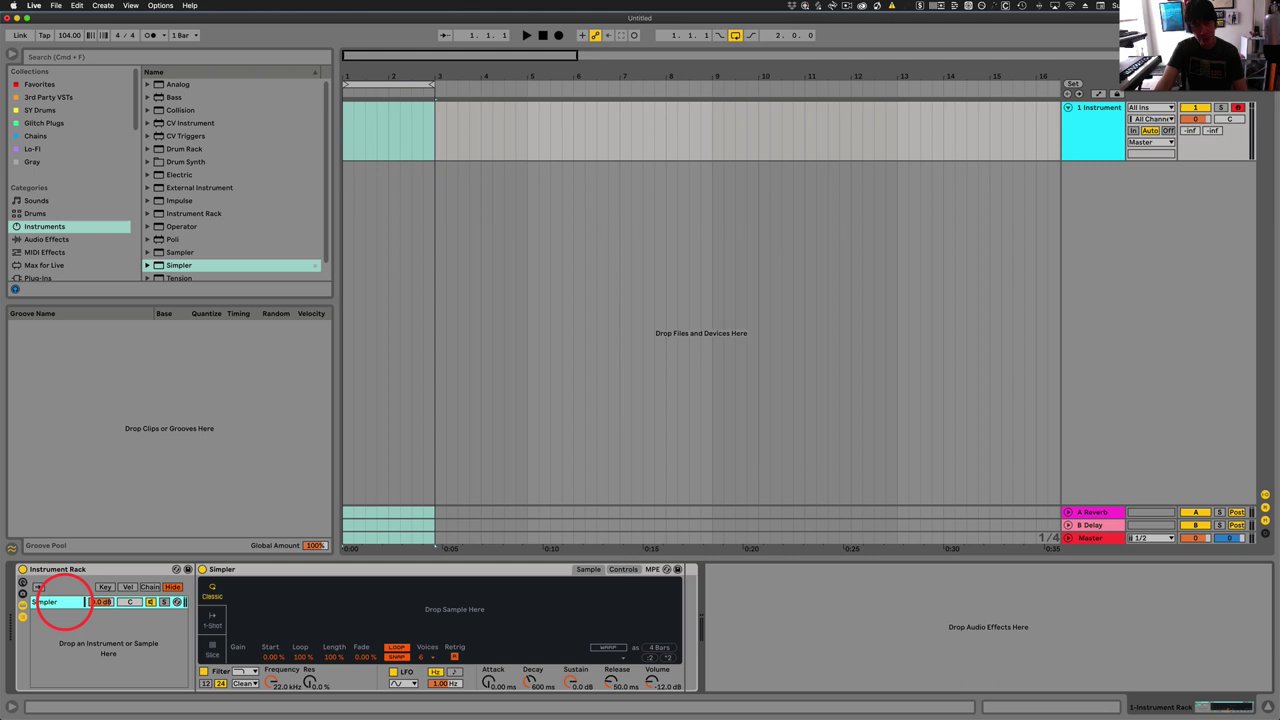
pyautogui.press('super+d')
pyautogui.click(58, 612)
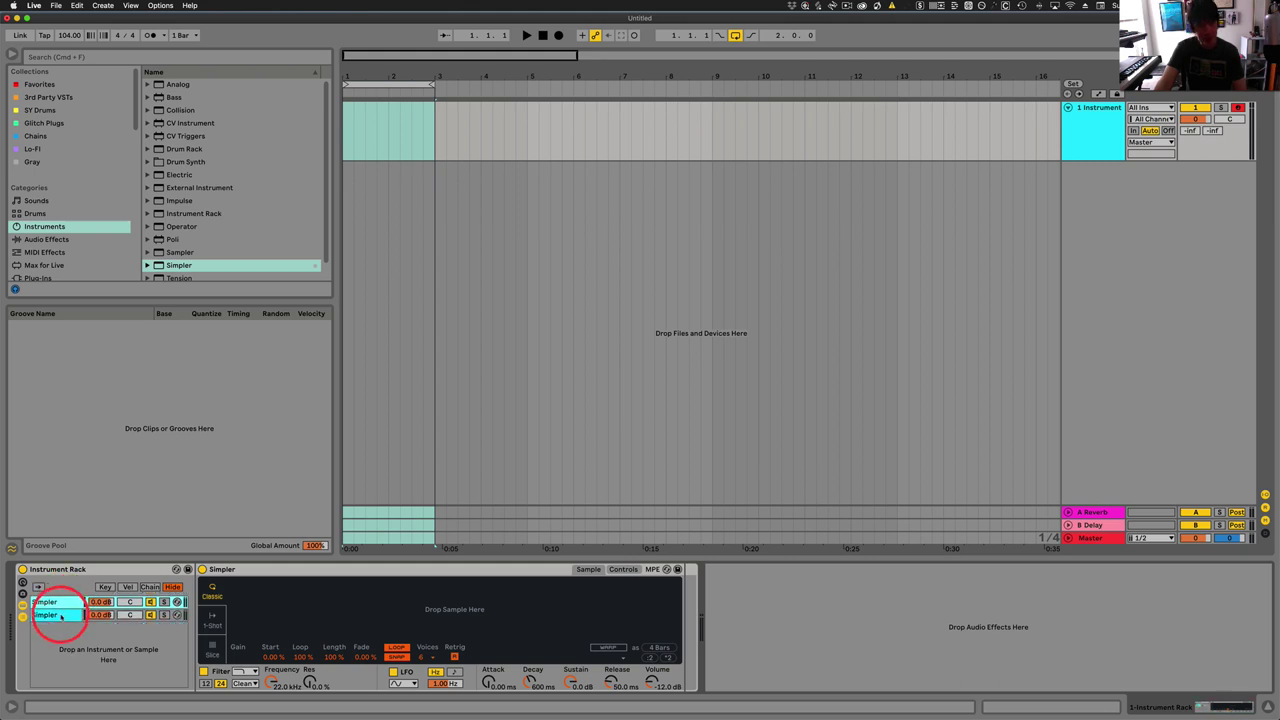
pyautogui.keyDown('shift'); pyautogui.click(60, 616); pyautogui.keyUp('shift')
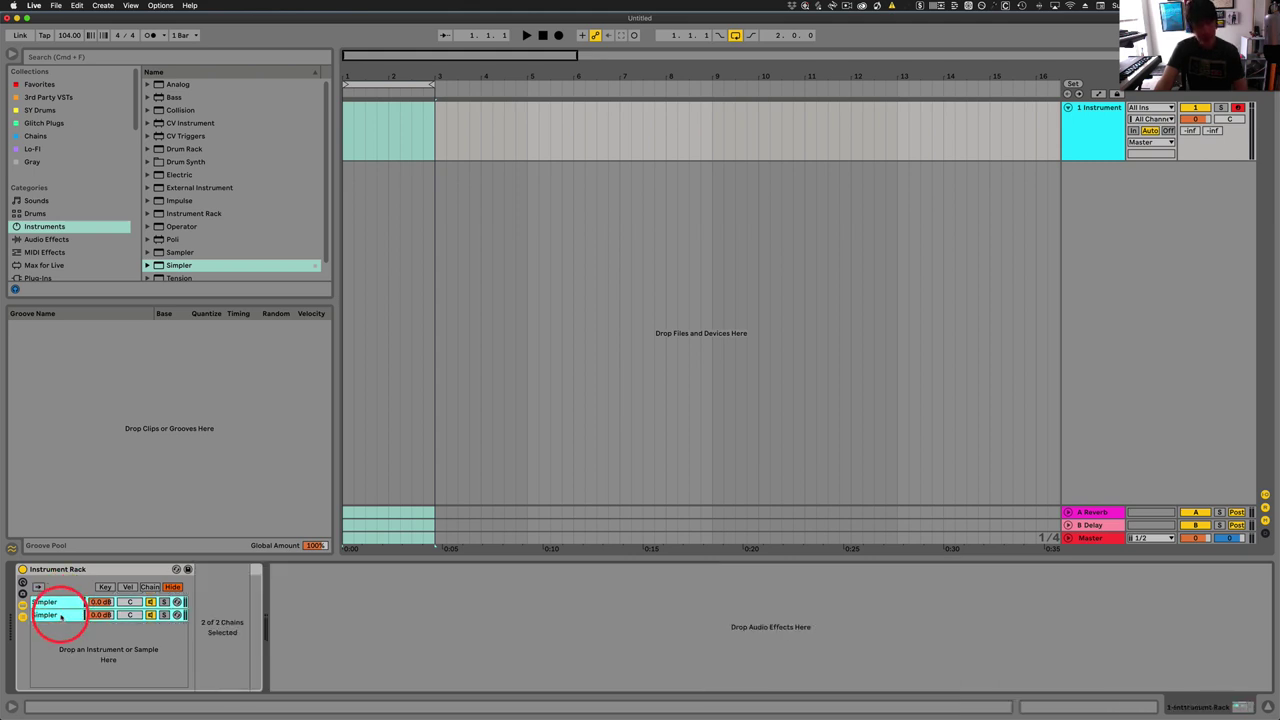
pyautogui.press('super+d')
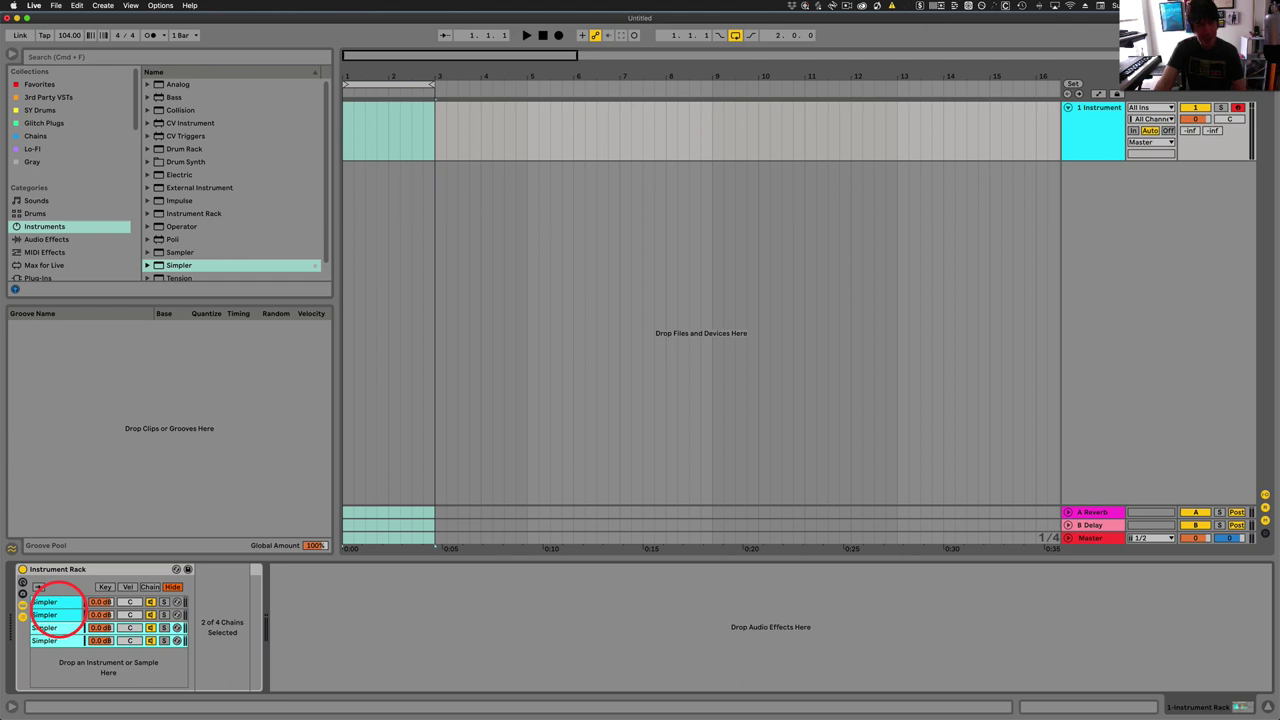
pyautogui.press('super+a')
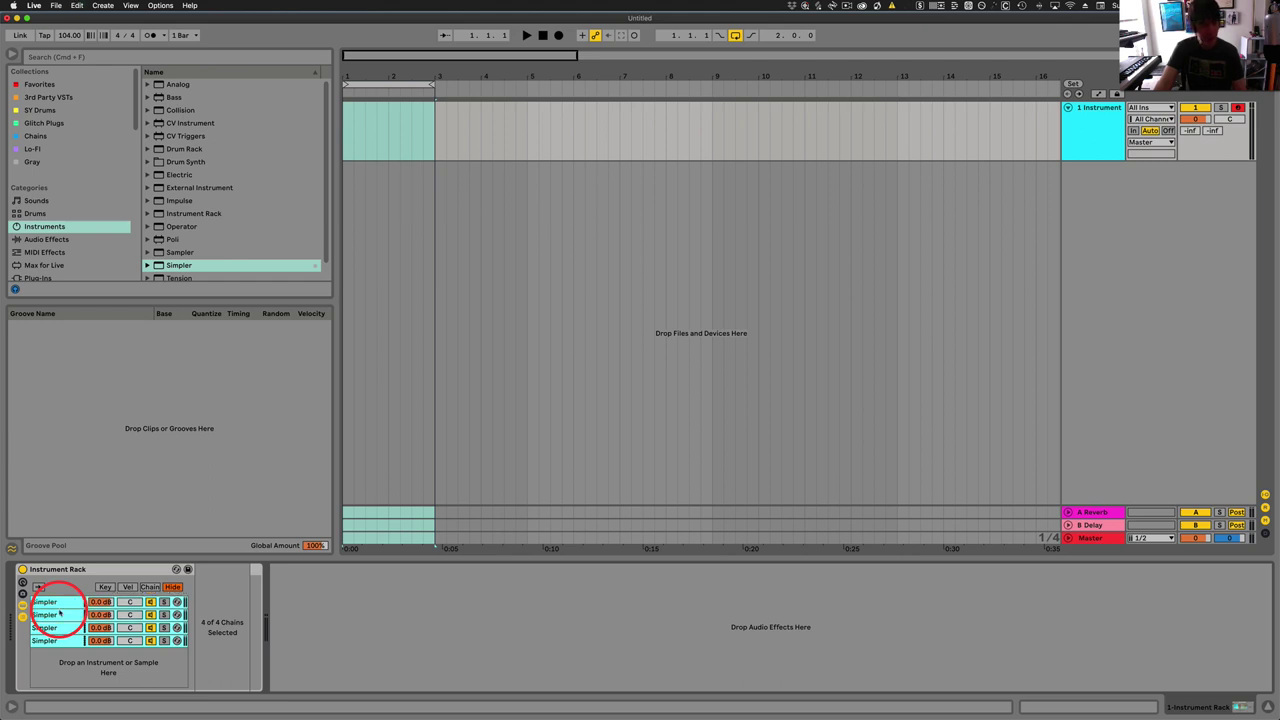
pyautogui.press('super+d')
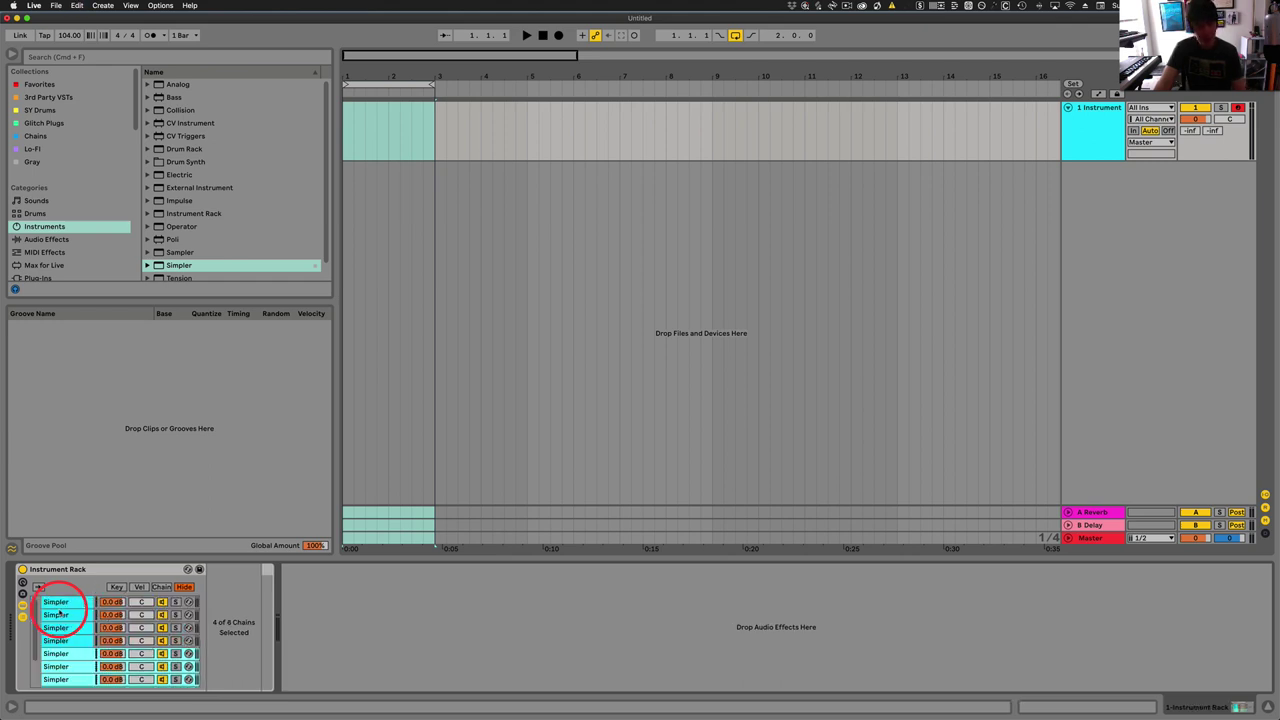
pyautogui.click(70, 664)
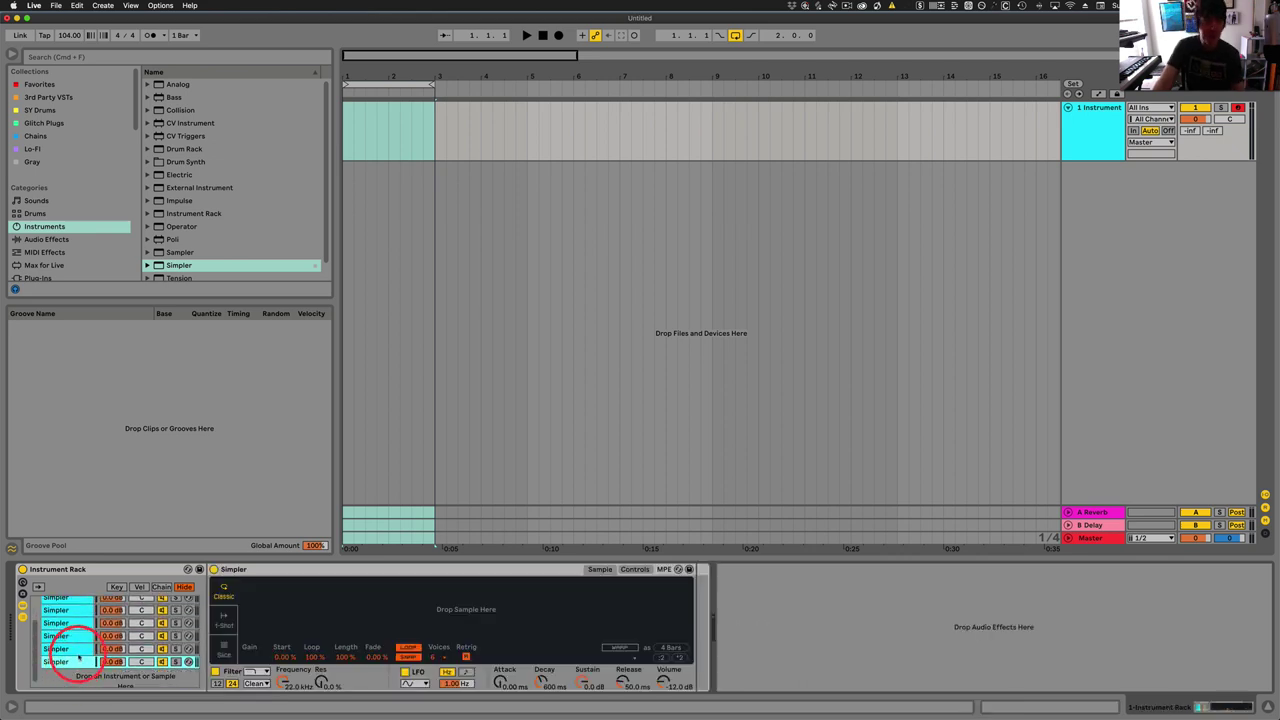
pyautogui.scroll(2, 80, 655)
# Step: Rename the first three chains Kick 1, Kick 2 and Kick 3, with the Session mixer shown
pyautogui.click(60, 603)
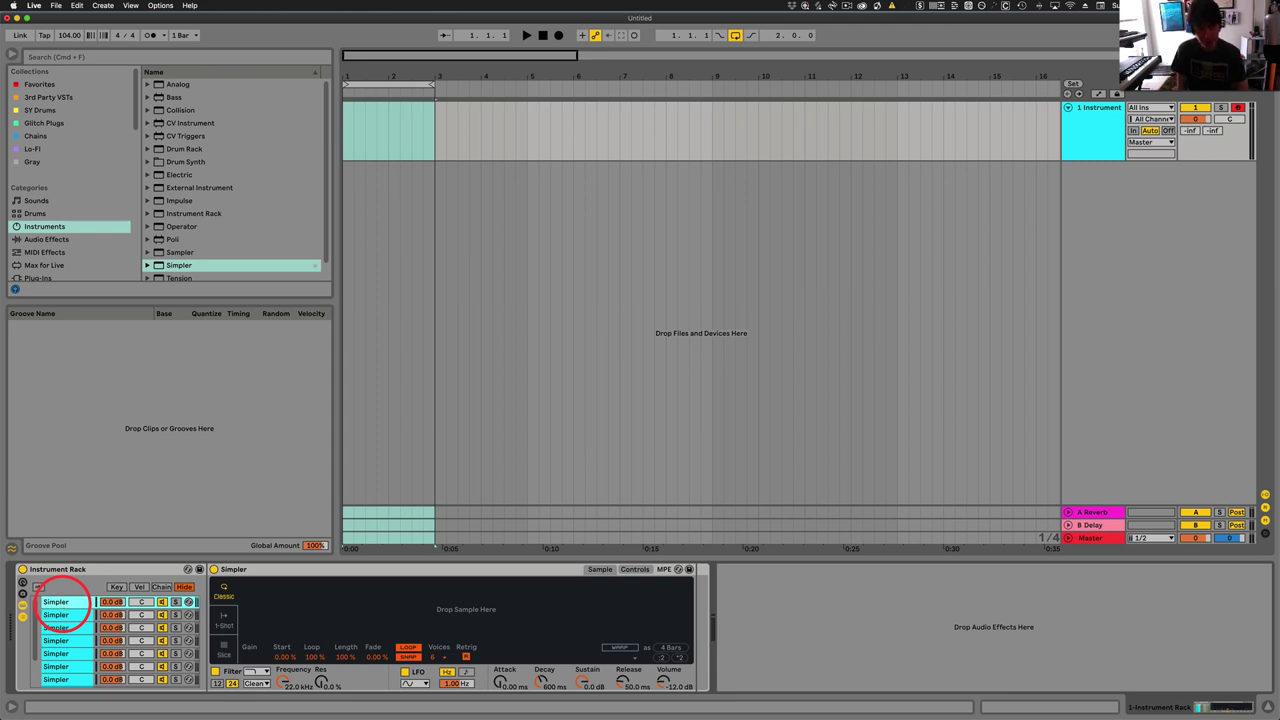
pyautogui.doubleClick(60, 603)
pyautogui.write('Kick 1')
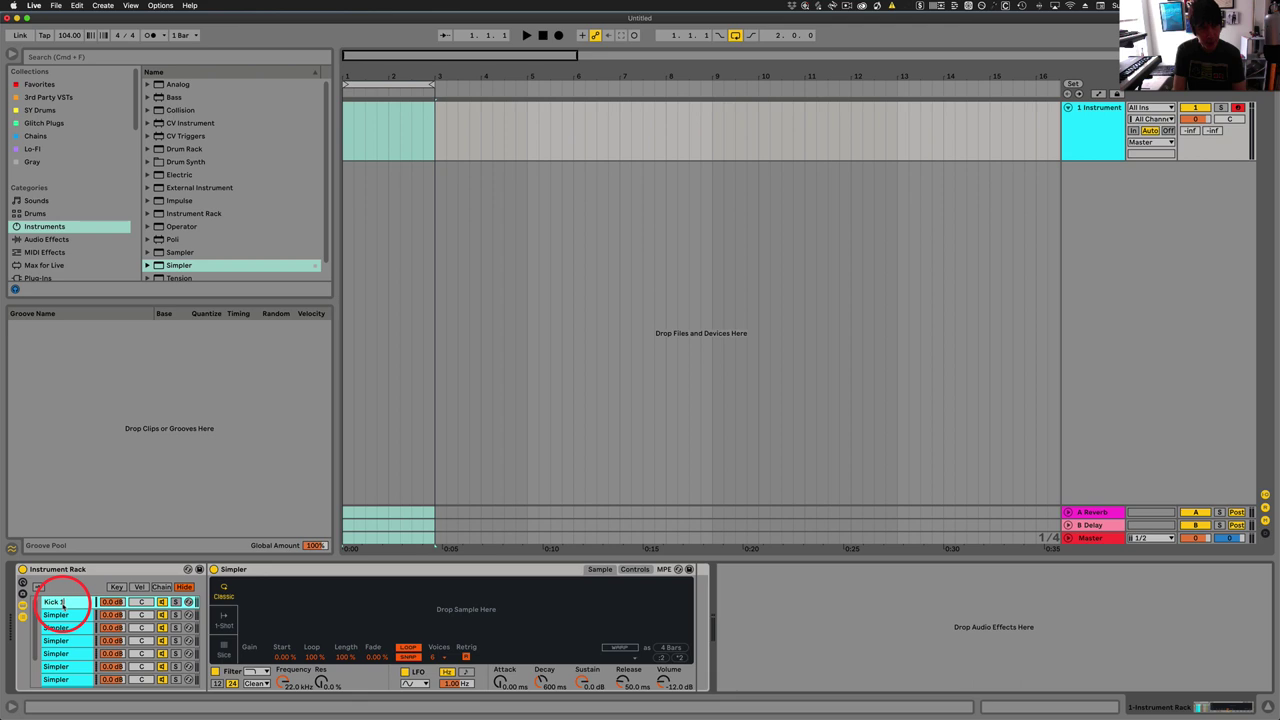
pyautogui.press('Tab')
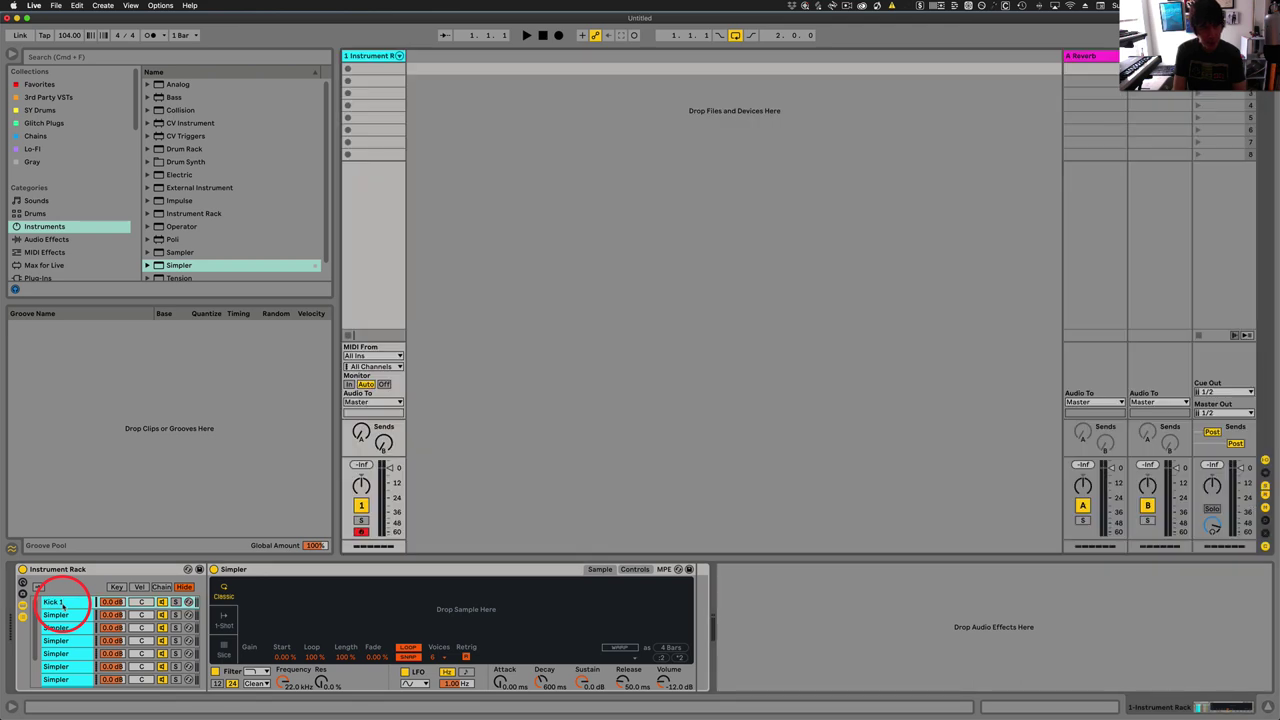
pyautogui.doubleClick(60, 615)
pyautogui.write('Kick 2')
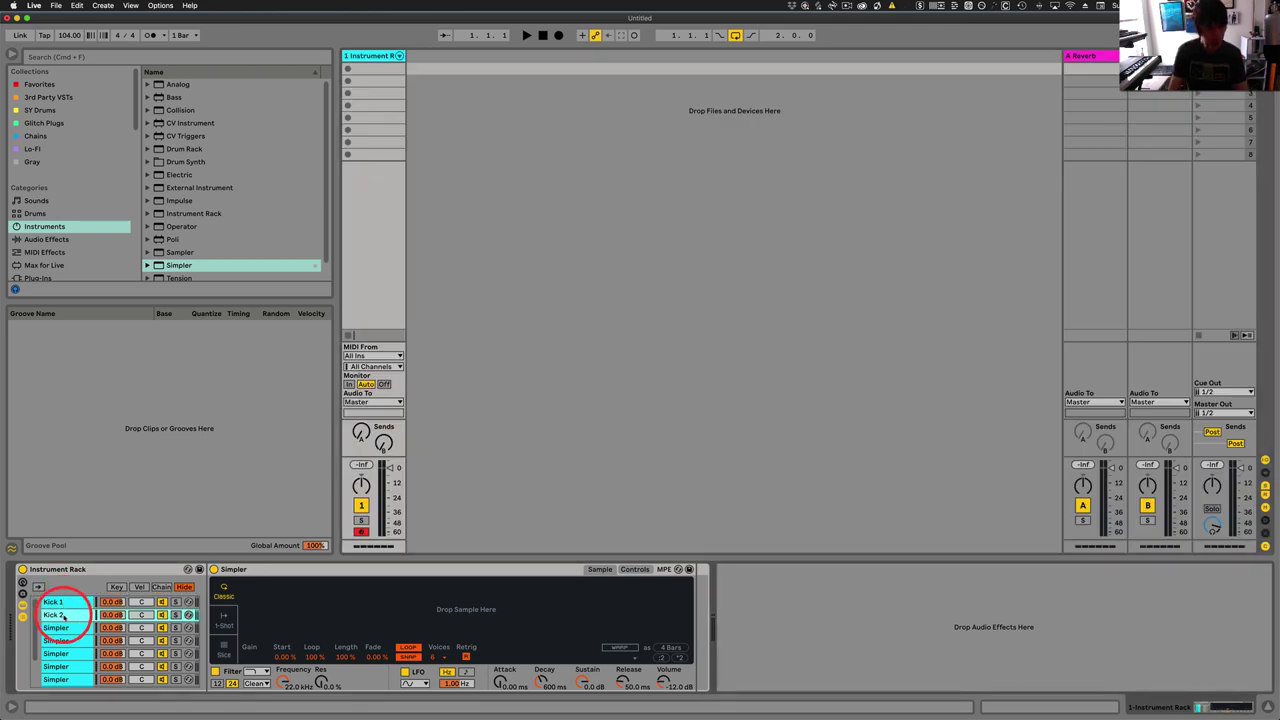
pyautogui.doubleClick(57, 627)
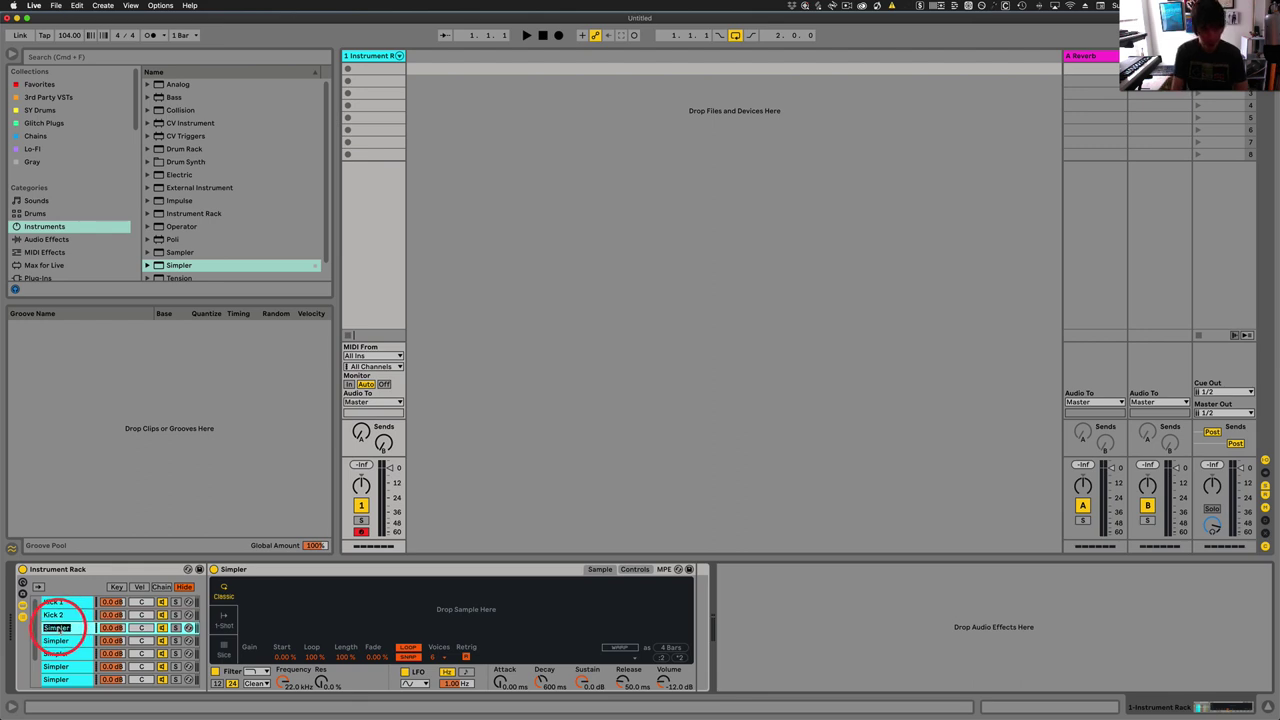
pyautogui.write('Kick 3')
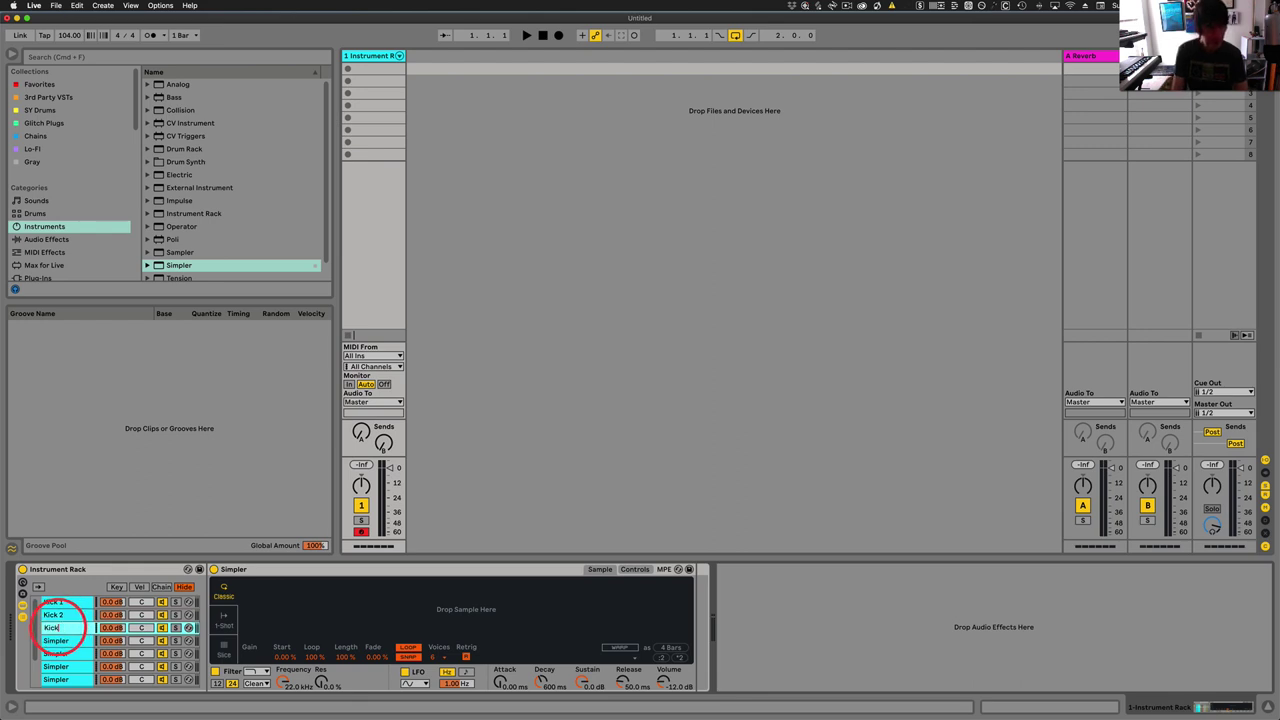
# Step: Delete the five leftover Simpler chains
pyautogui.scroll(-3, 70, 660)
pyautogui.keyDown('shift'); pyautogui.click(70, 657); pyautogui.keyUp('shift')
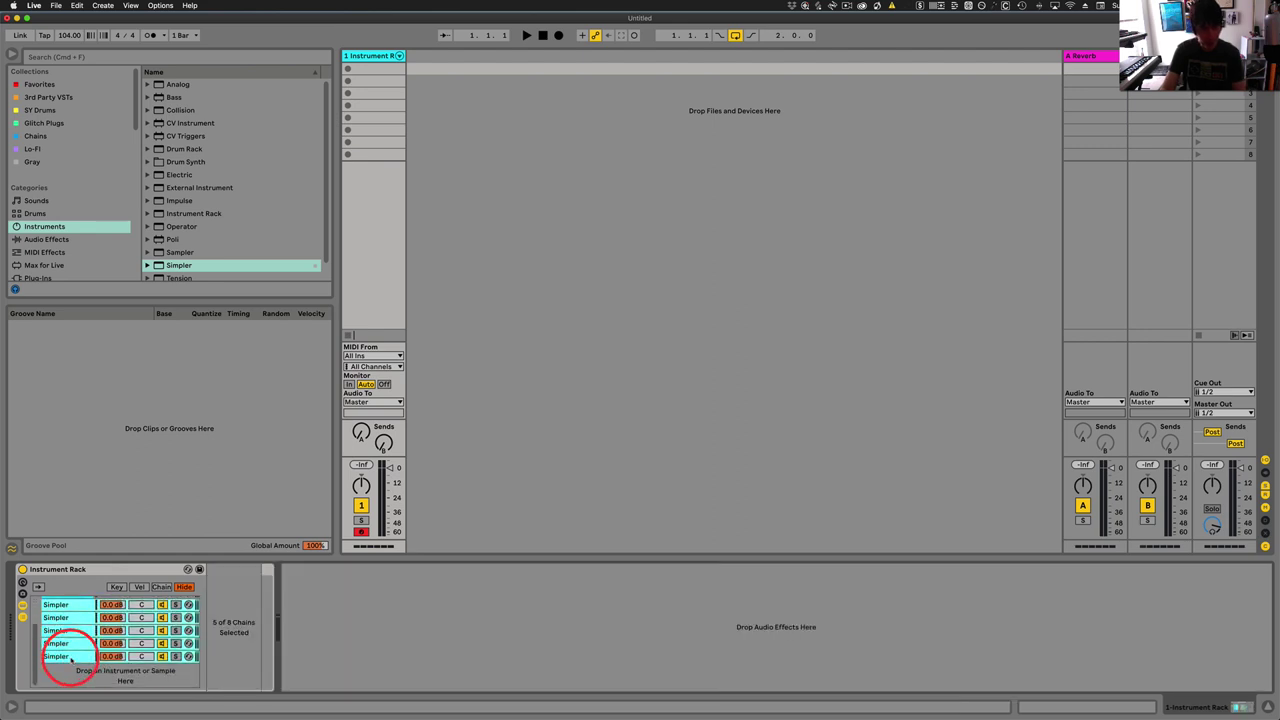
pyautogui.press('BackSpace')
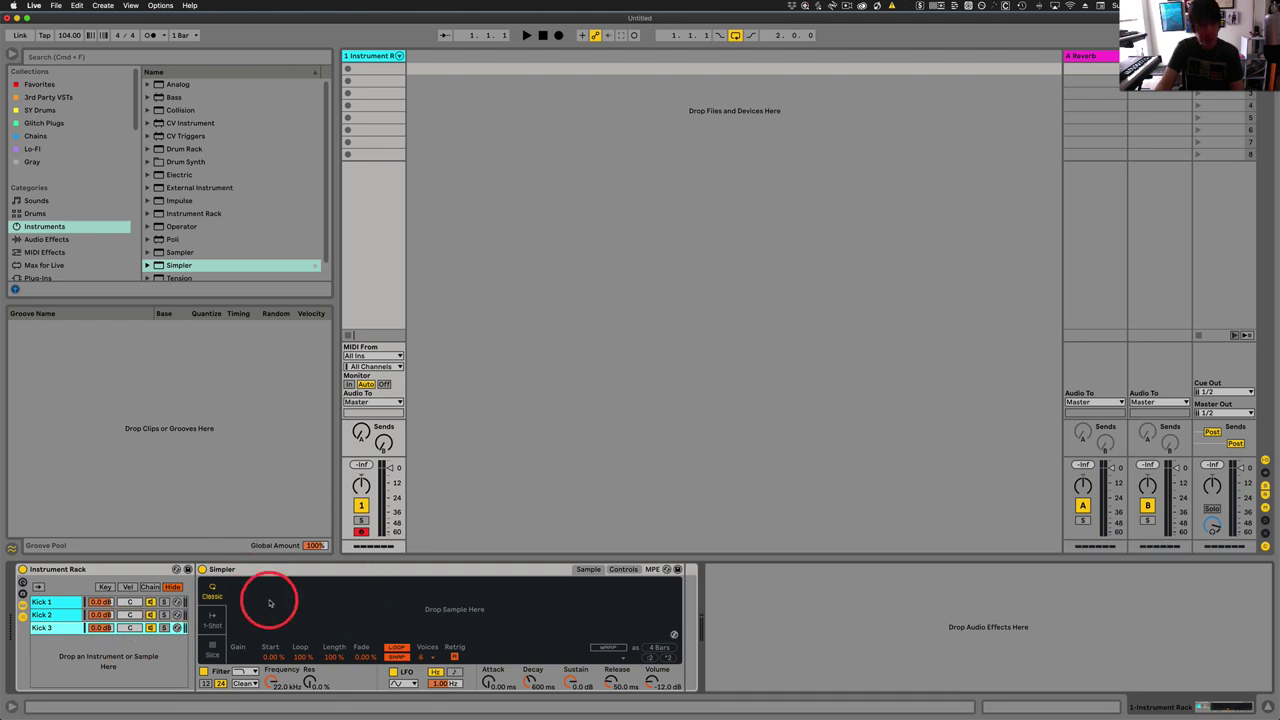
# Step: Open the samples folder in the browser and search for 'kick'
pyautogui.click(45, 601)
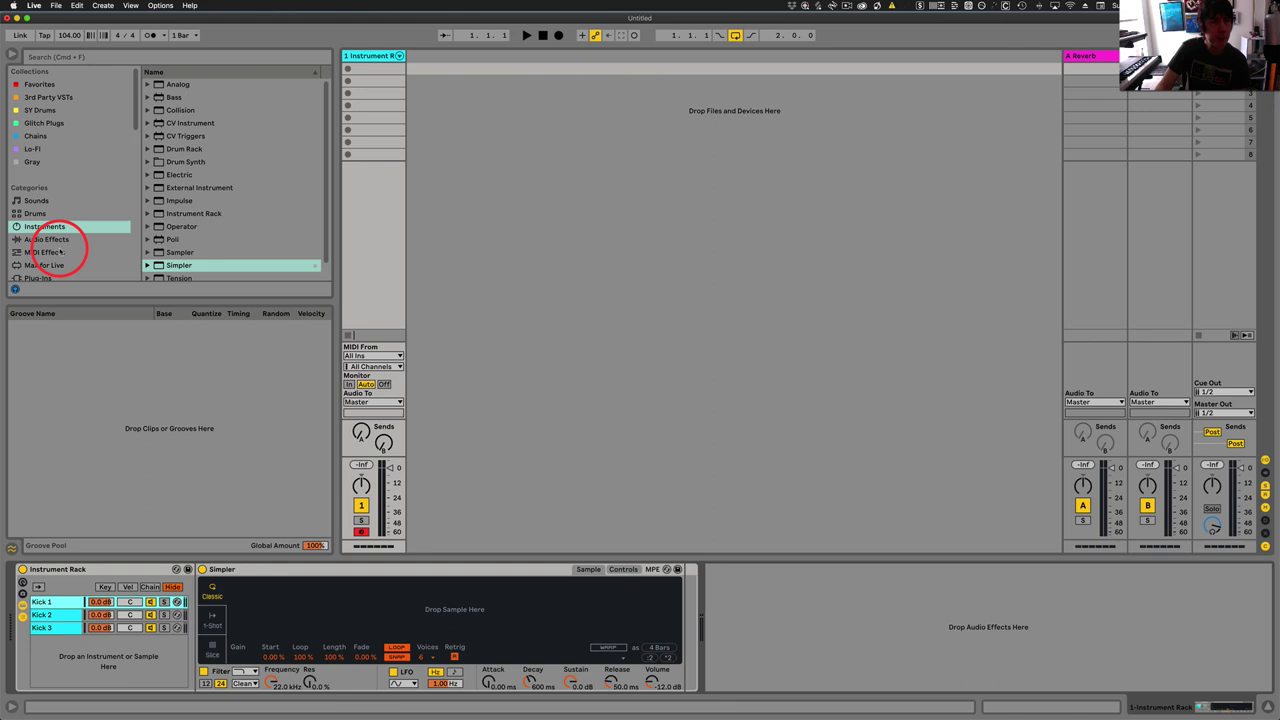
pyautogui.scroll(-3, 58, 248)
pyautogui.scroll(-10, 60, 251)
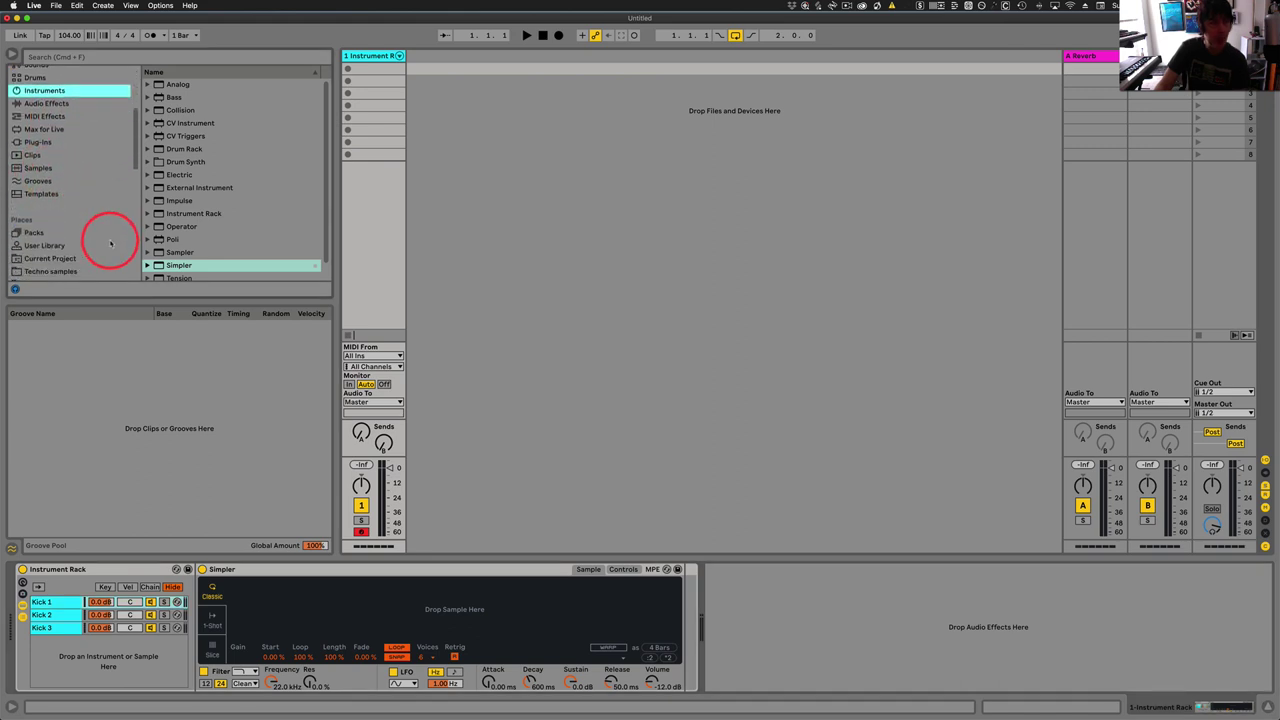
pyautogui.click(40, 249)
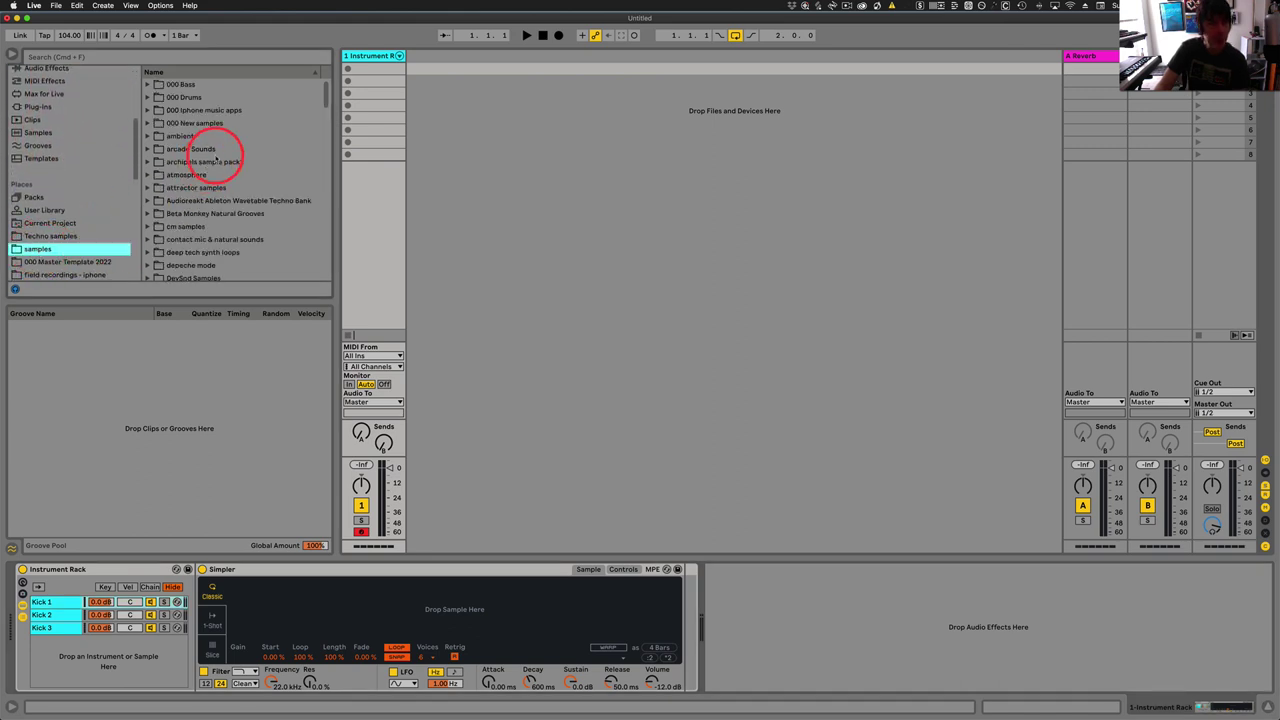
pyautogui.click(211, 57)
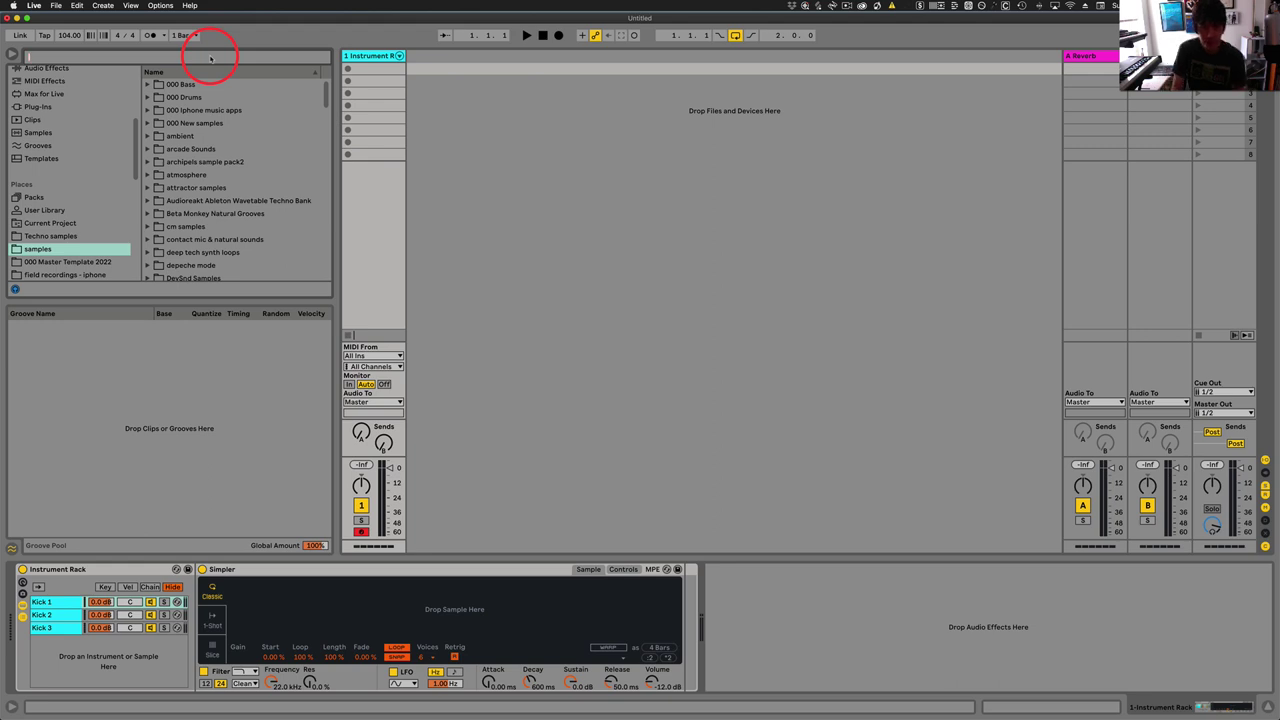
pyautogui.write('kick')
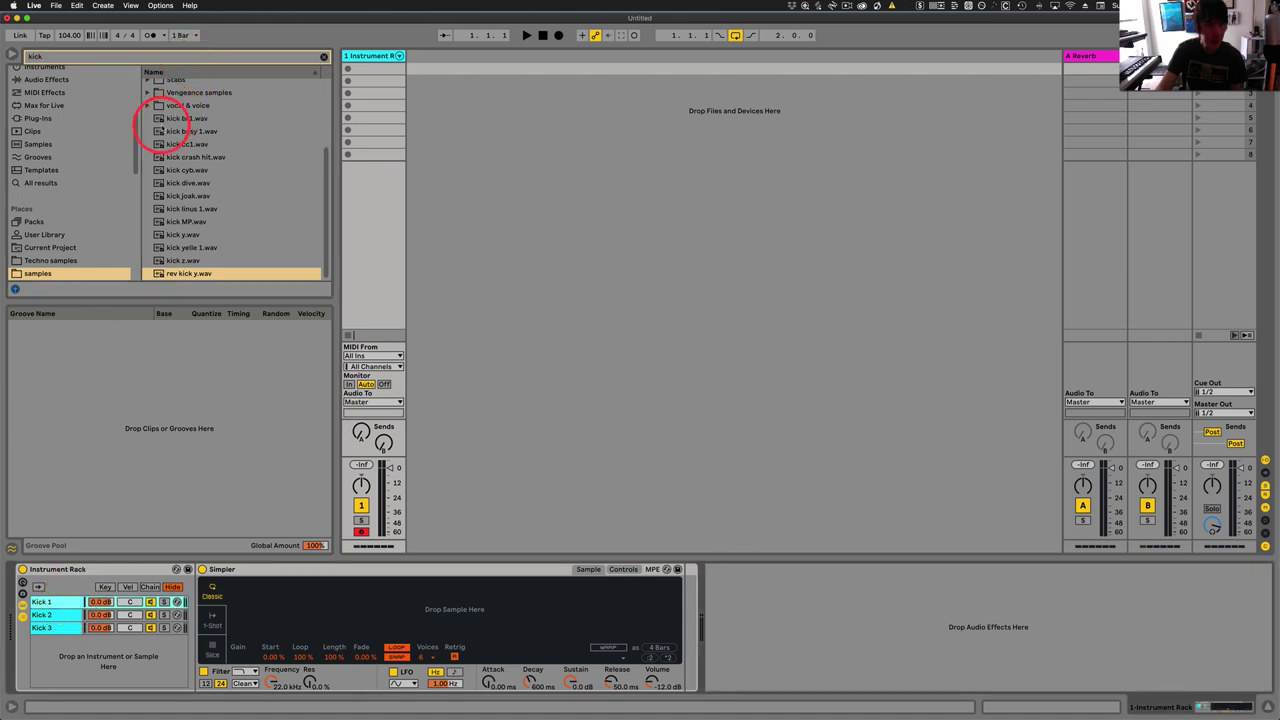
# Step: Load kick br1.wav, kick busy 1.wav and kick cc1.wav into the Kick 1, 2 and 3 Simplers
pyautogui.moveTo(160, 120); pyautogui.dragTo(488, 617)
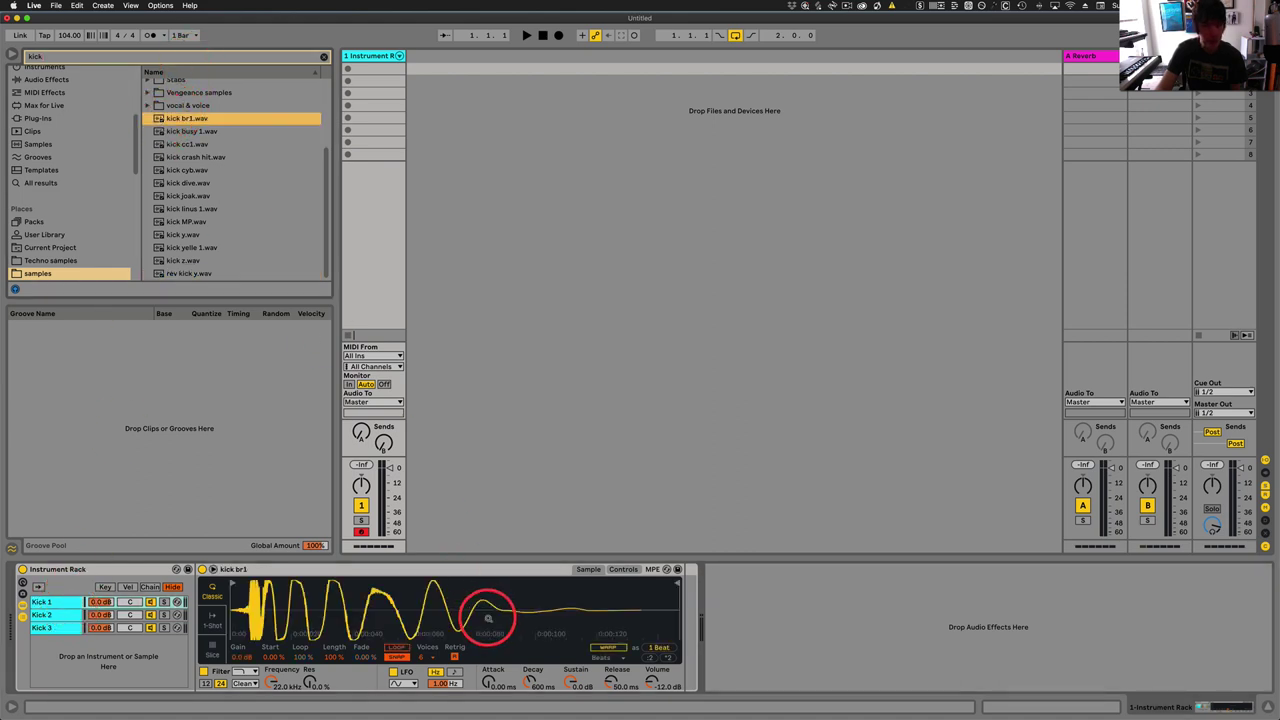
pyautogui.click(50, 614)
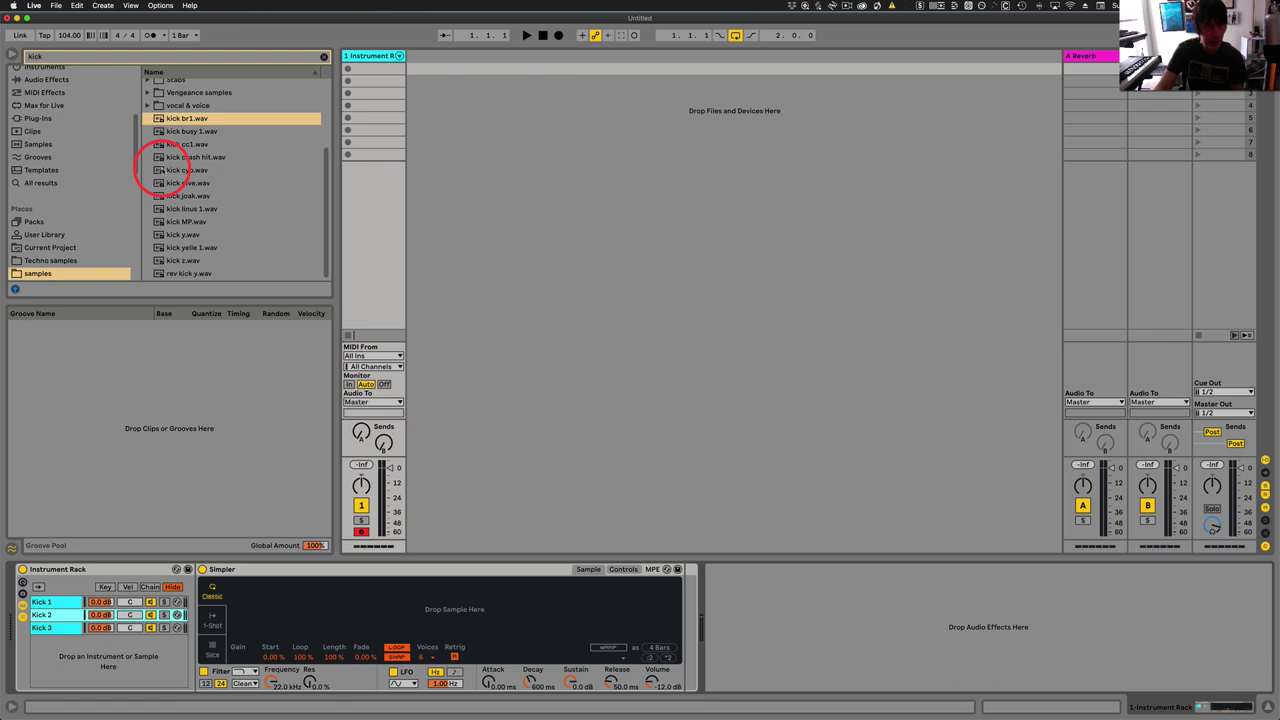
pyautogui.moveTo(158, 130); pyautogui.dragTo(352, 600)
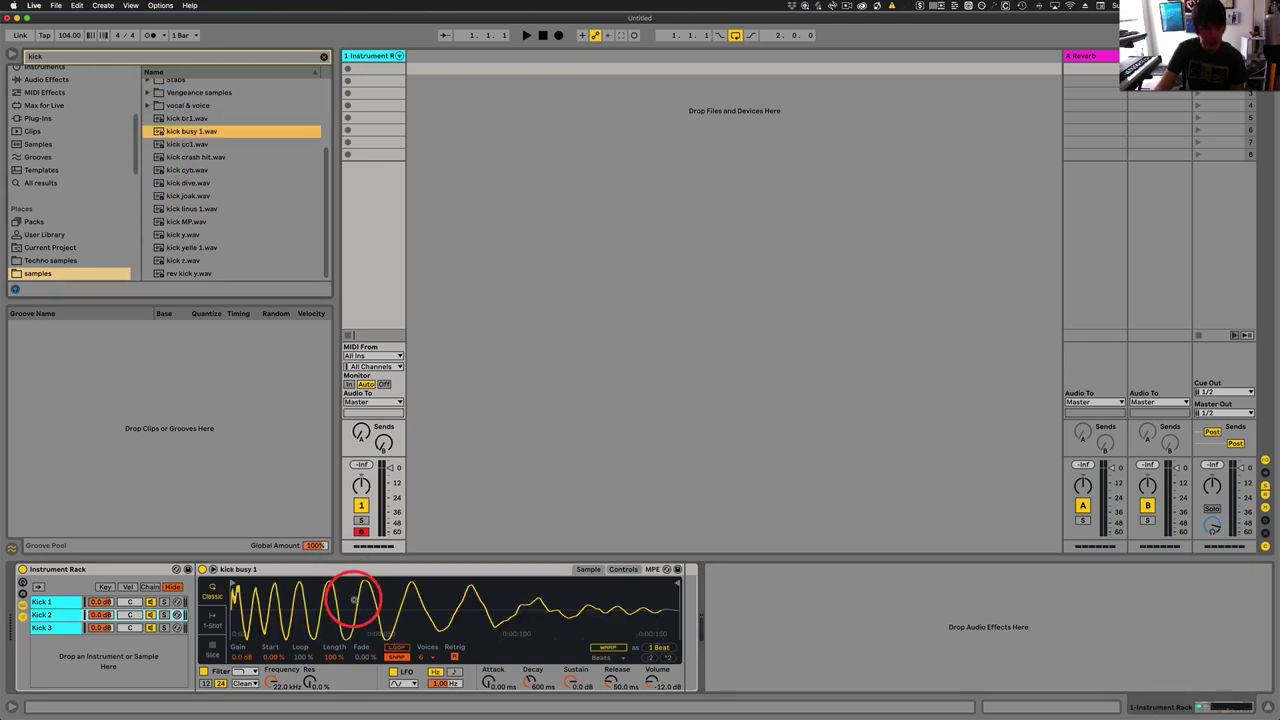
pyautogui.click(50, 625)
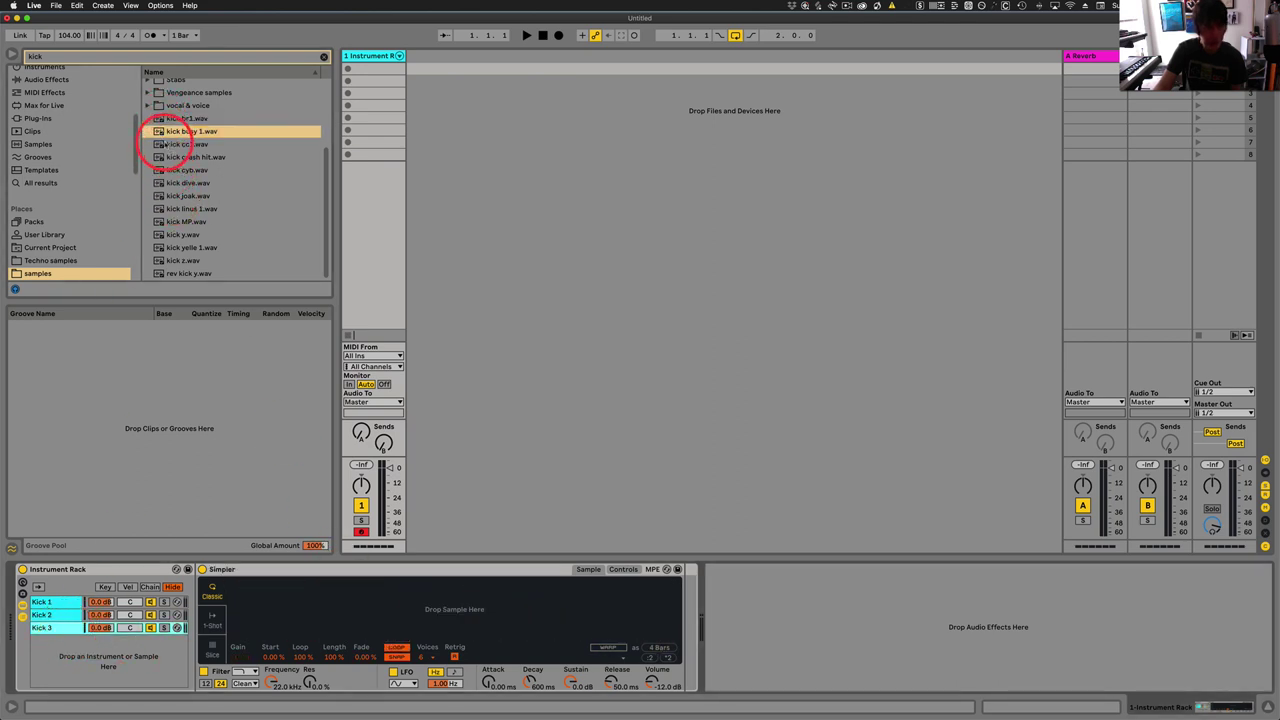
pyautogui.moveTo(163, 144); pyautogui.dragTo(402, 607)
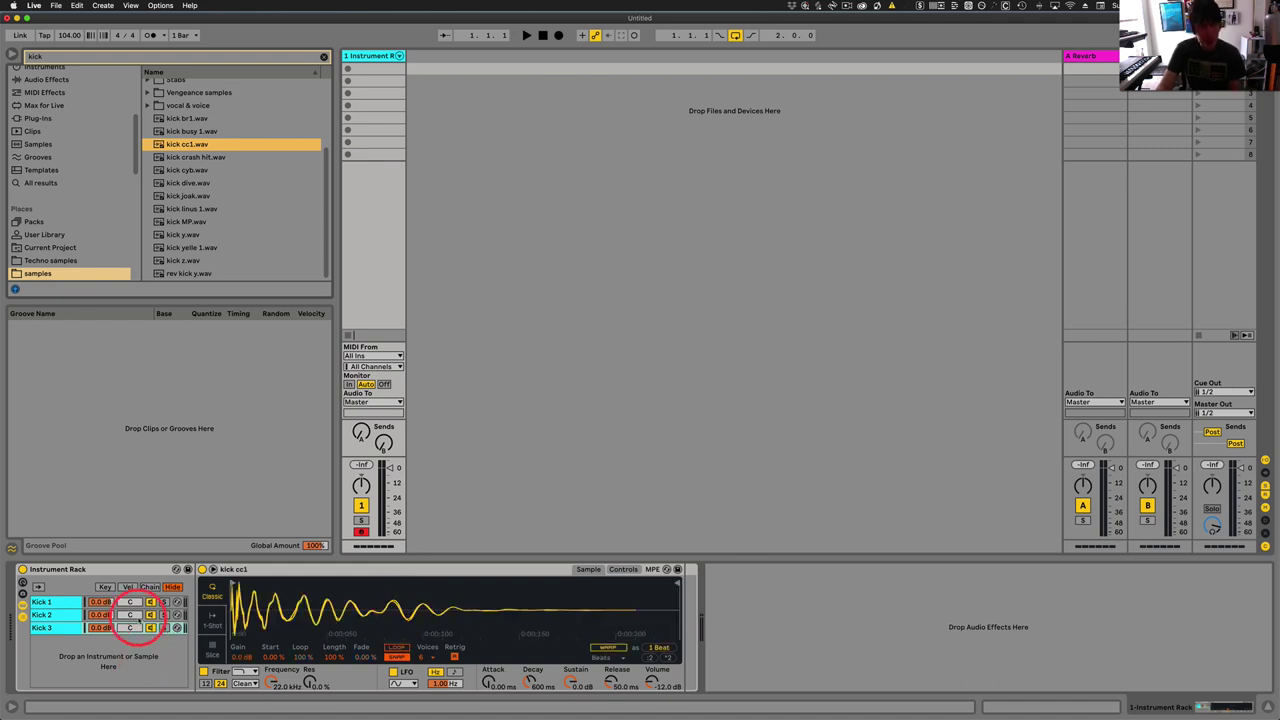
# Step: Show the Chain Select zone editor and move the chain selector to value 2 for Kick 3
pyautogui.click(150, 586)
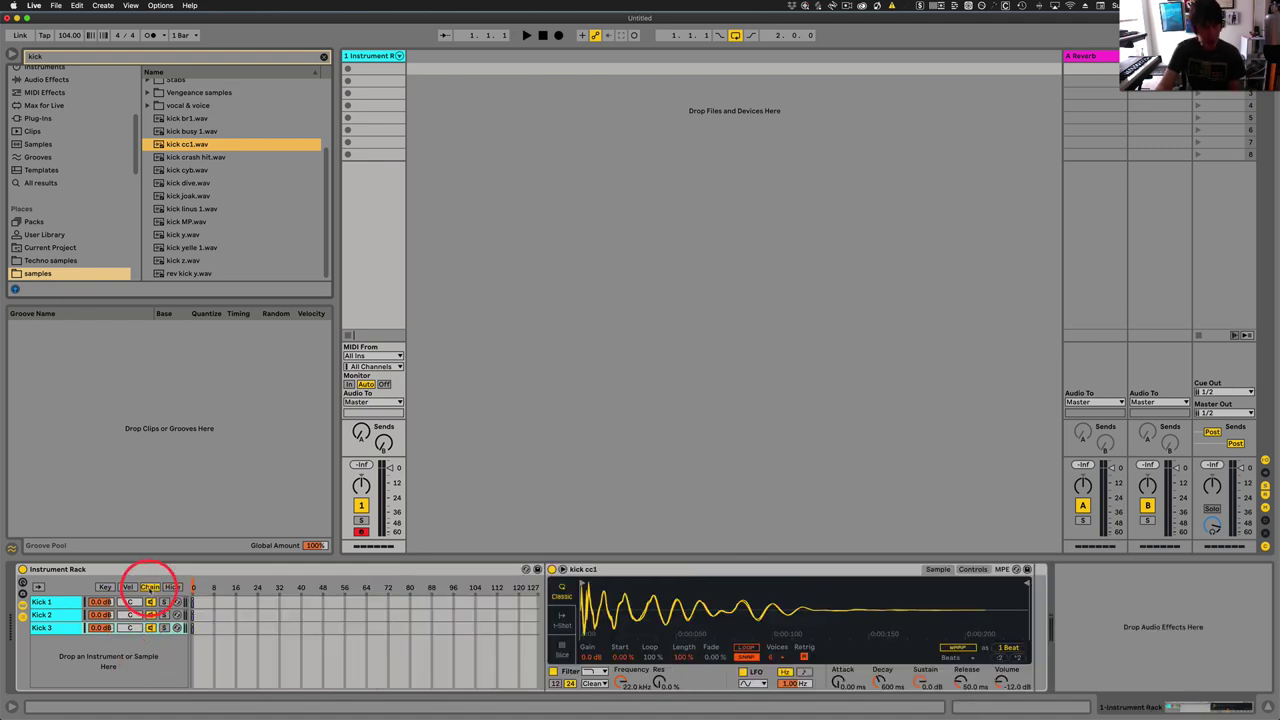
pyautogui.click(193, 614)
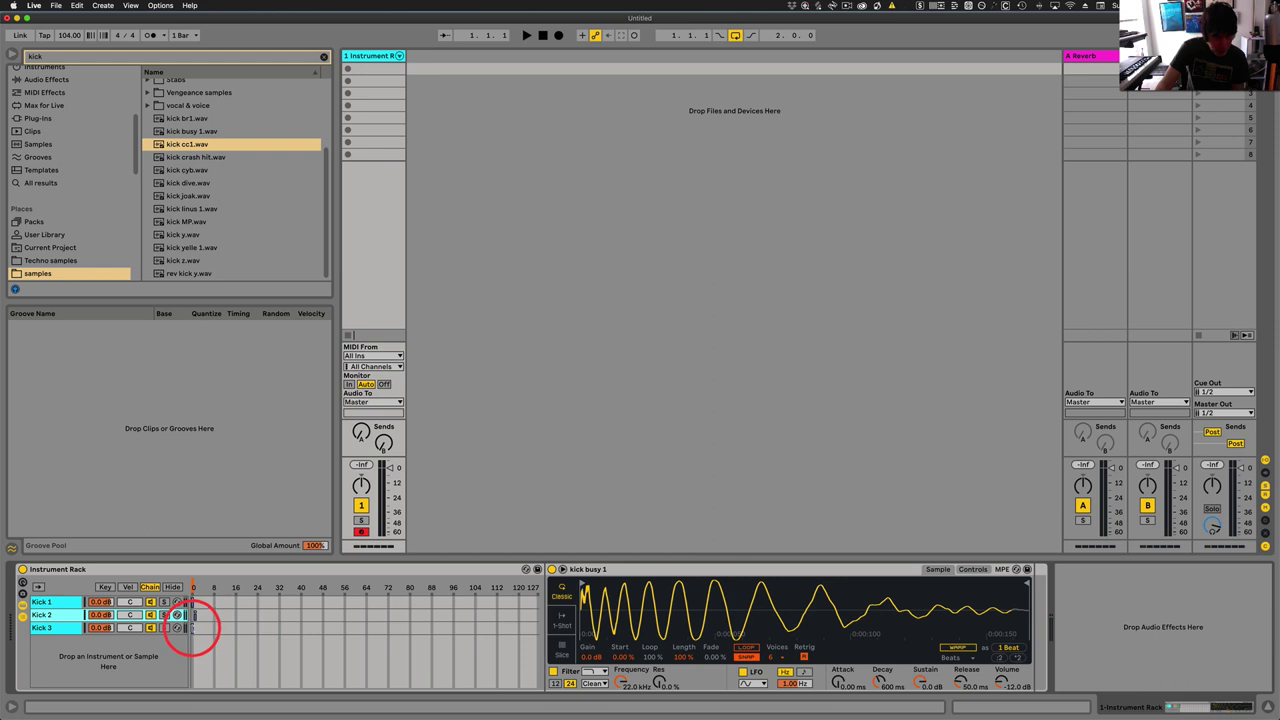
pyautogui.moveTo(193, 627); pyautogui.dragTo(198, 628)
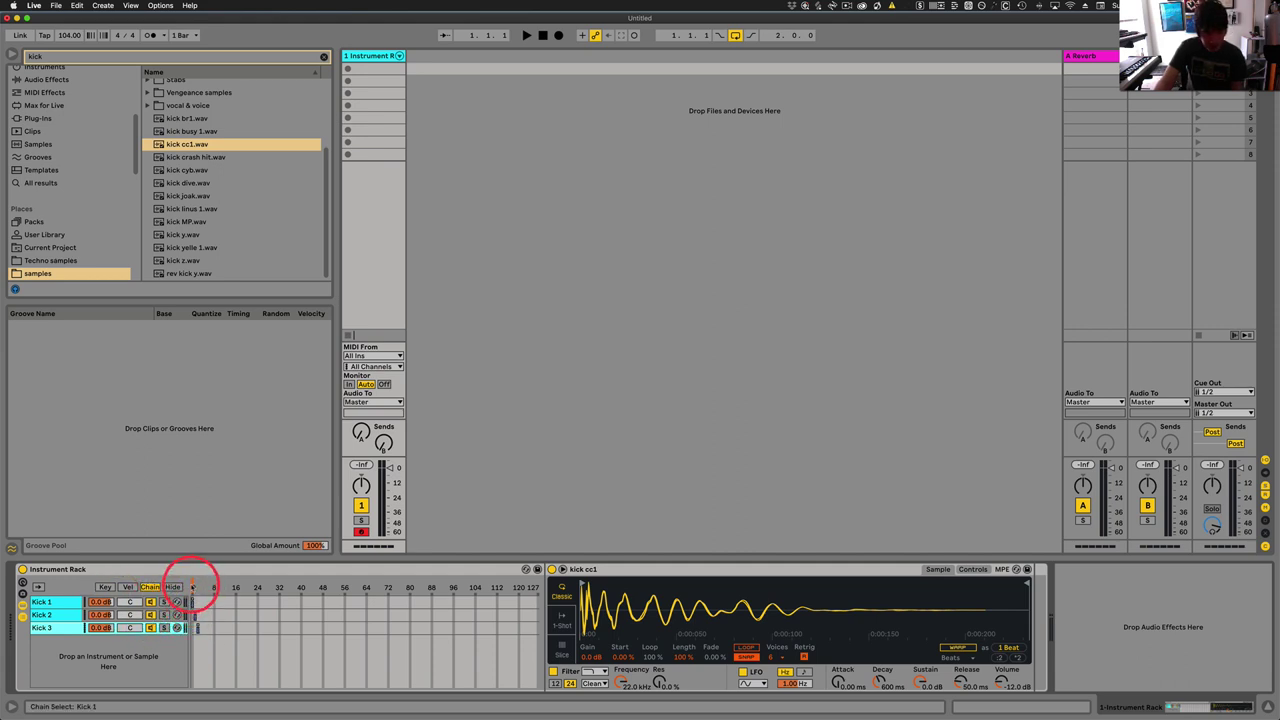
# Step: Map the chain selector to Macro 1 and test the Chain Selector macro, returning it to 0
pyautogui.rightClick(193, 587)
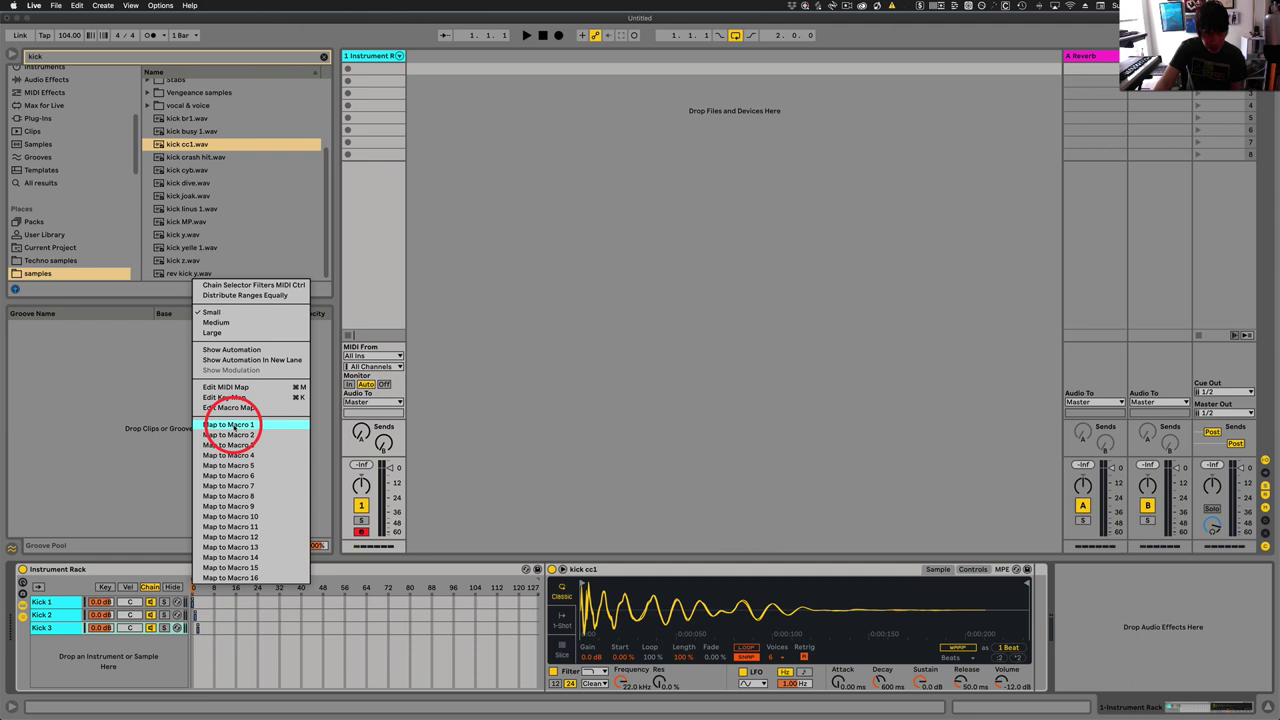
pyautogui.click(228, 424)
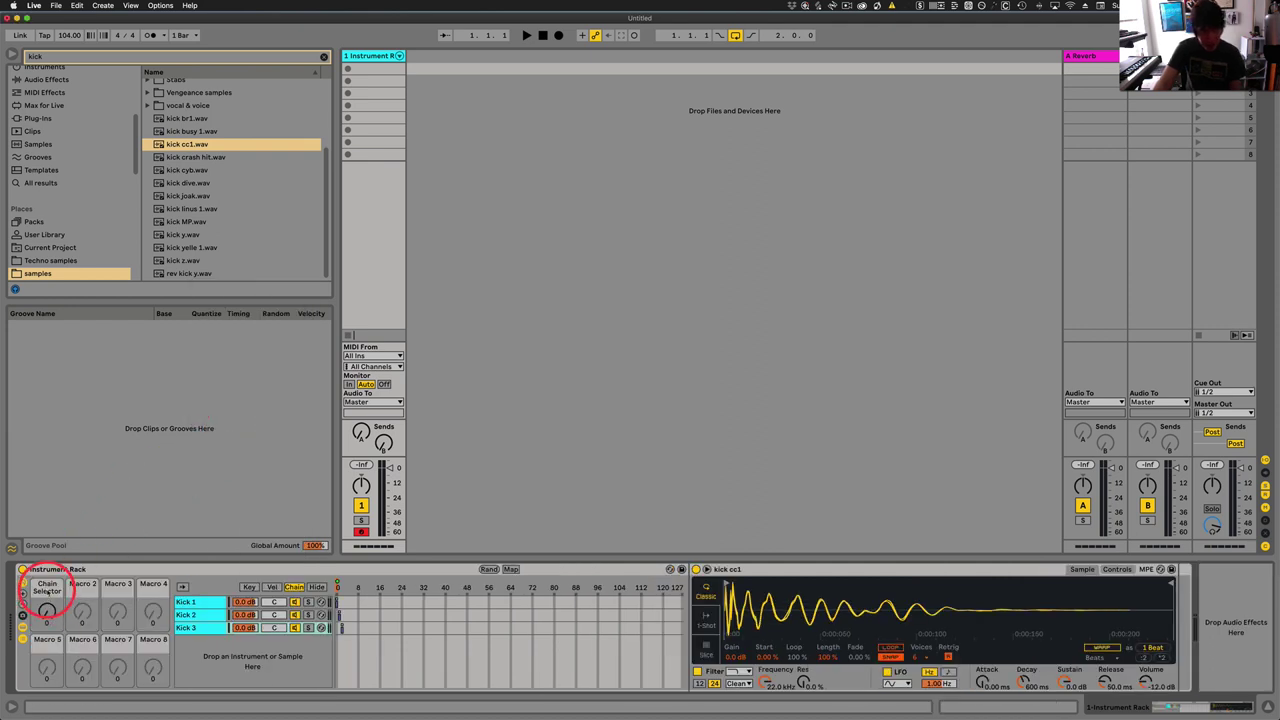
pyautogui.moveTo(46, 612); pyautogui.dragTo(46, 602)
pyautogui.moveTo(503, 591); pyautogui.dragTo(375, 590)
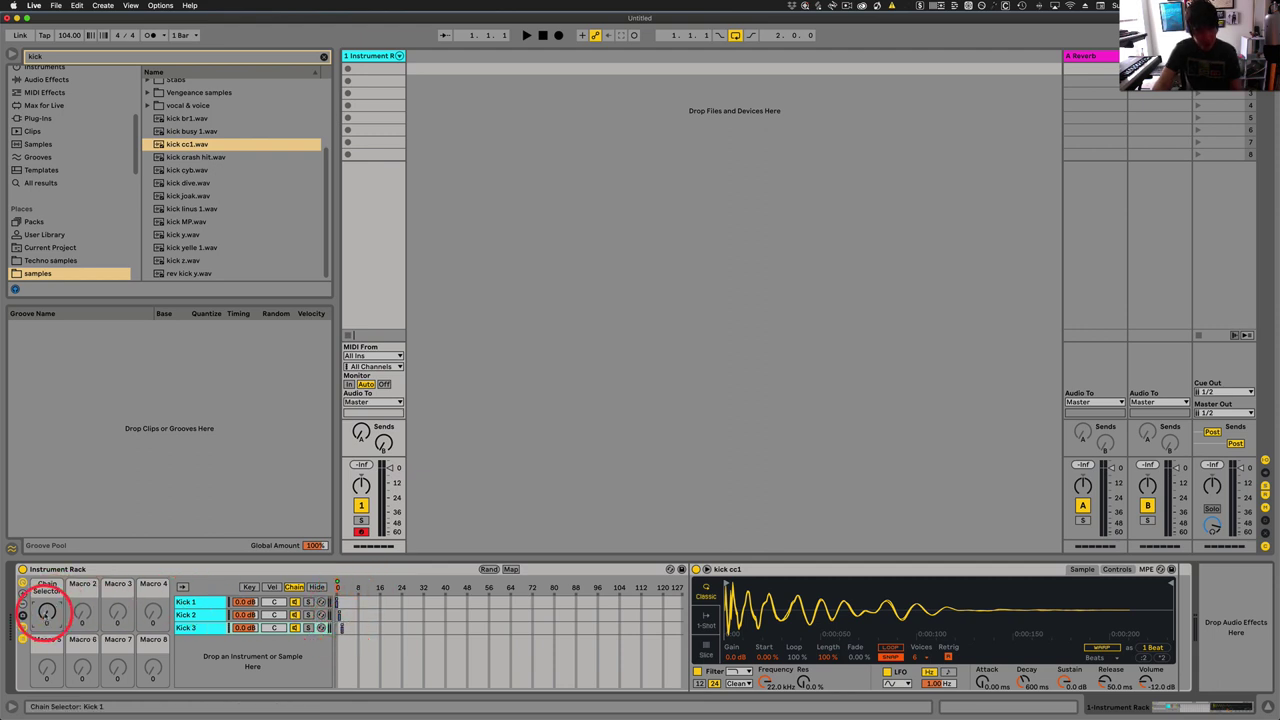
pyautogui.moveTo(46, 612); pyautogui.dragTo(46, 606)
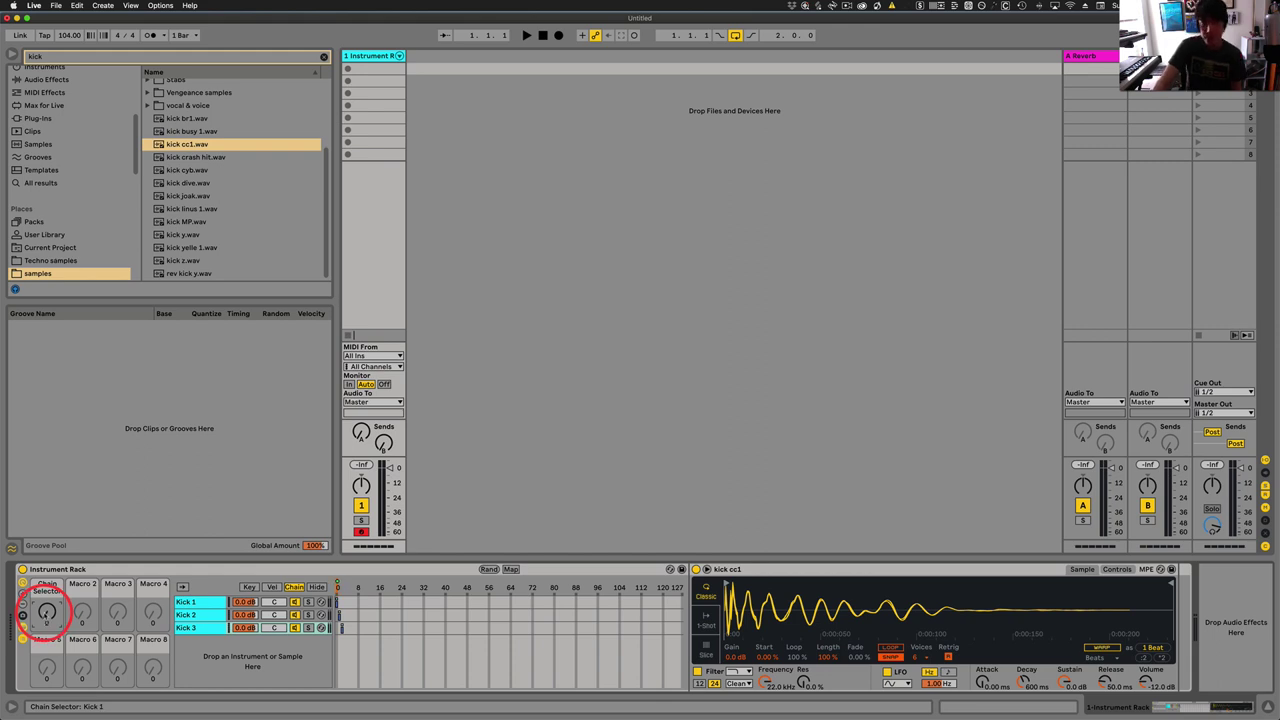
pyautogui.moveTo(46, 612); pyautogui.dragTo(50, 640)
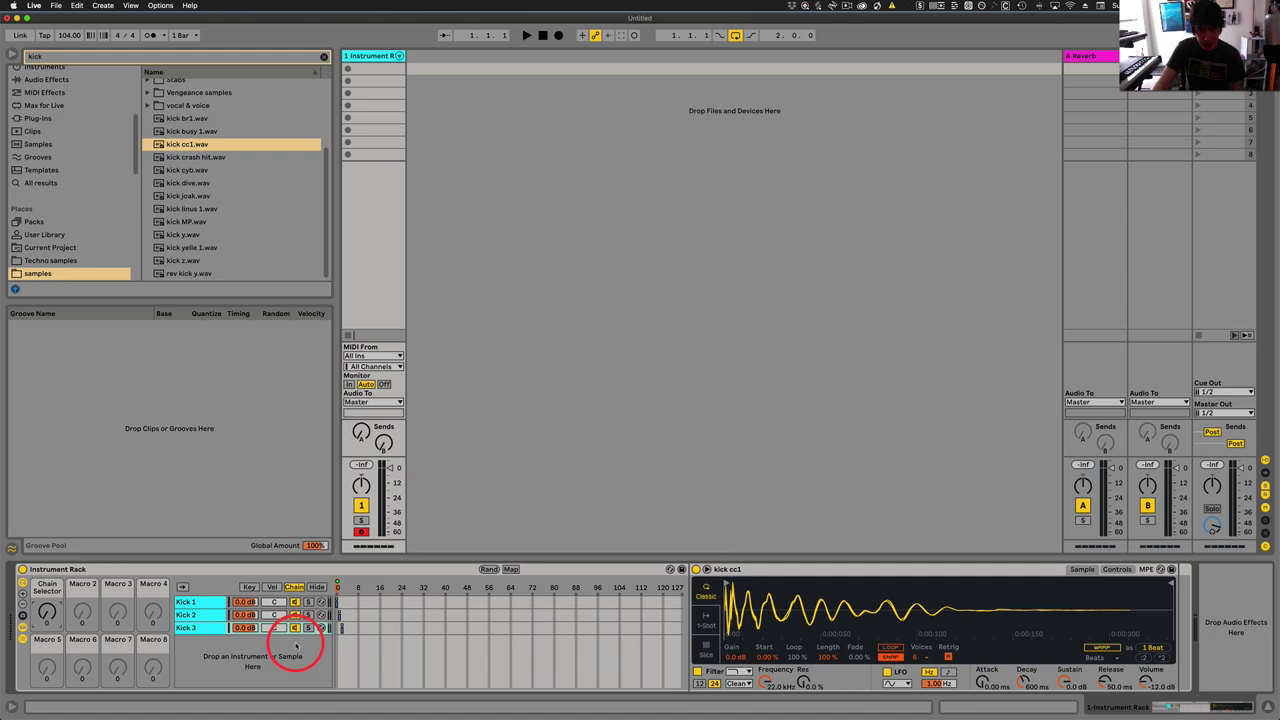
# Step: Step through the Kick 1, 2 and 3 chains, ending on Kick 1's kick br1 sampler
pyautogui.click(200, 612)
pyautogui.click(199, 603)
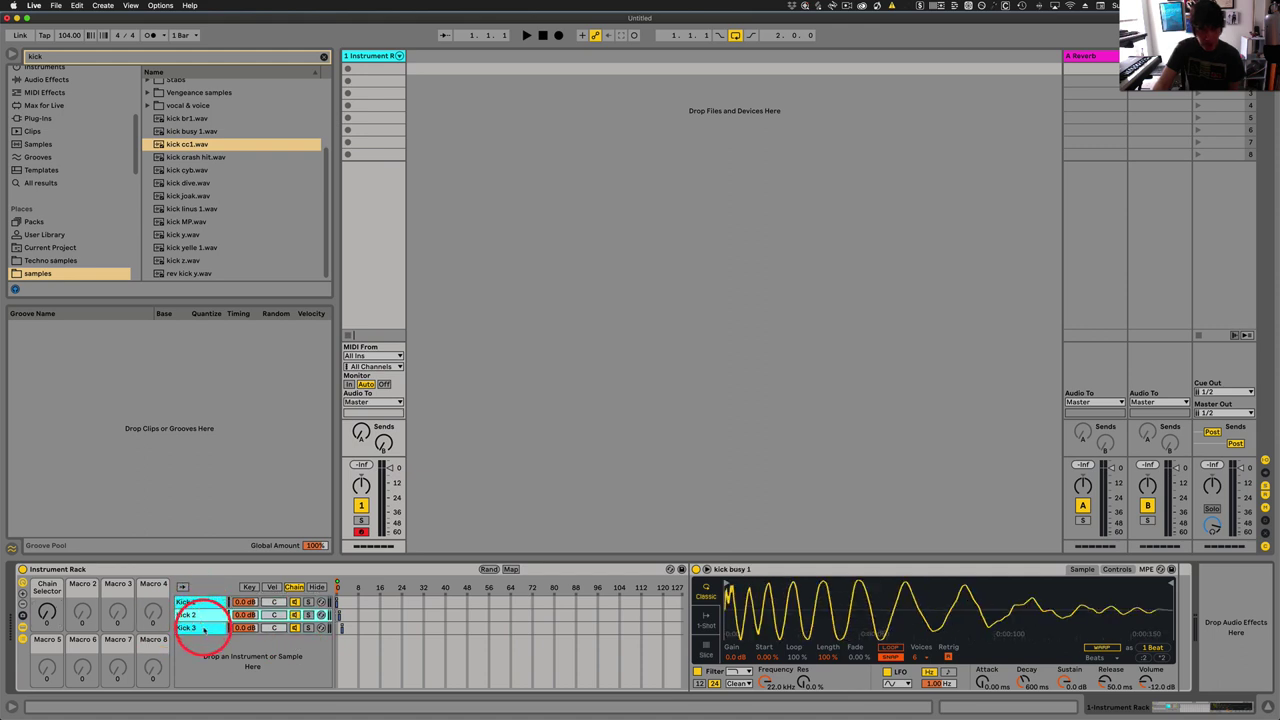
pyautogui.click(206, 625)
pyautogui.click(200, 603)
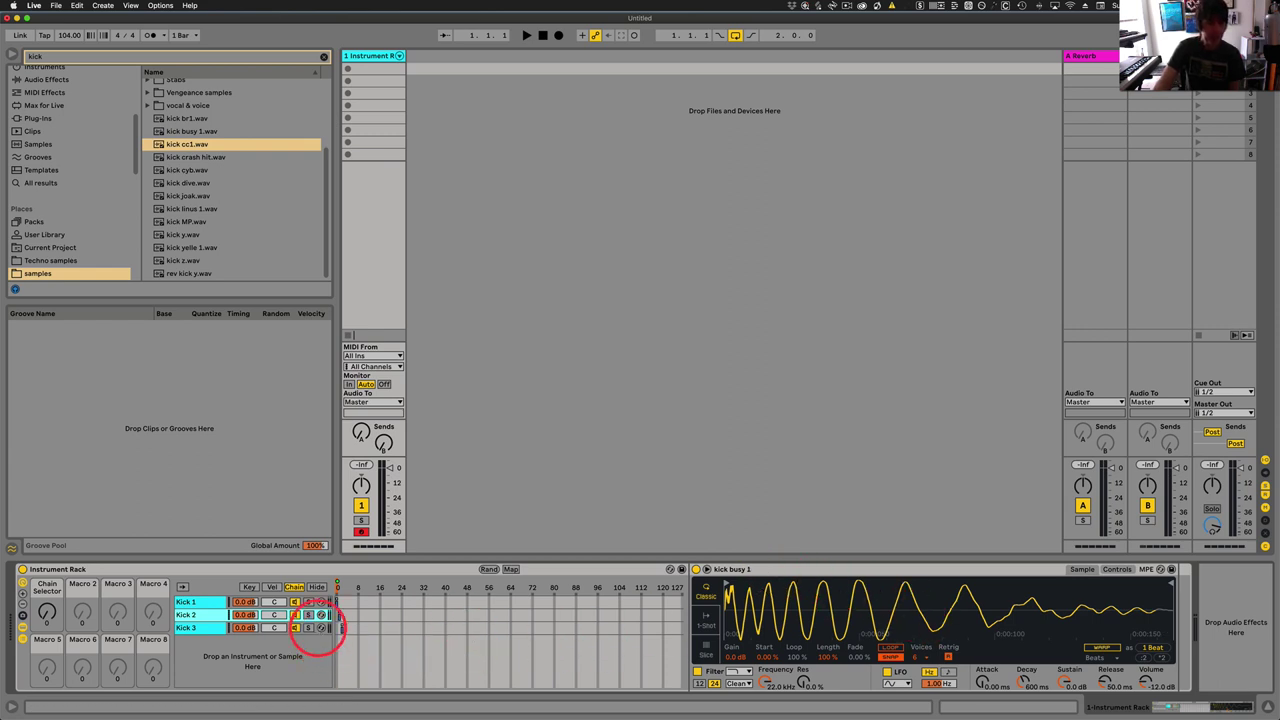
# Step: Map Kick 1 Simpler's Device On to the Chain Selector and extend the mapping to all siblings
pyautogui.click(186, 602)
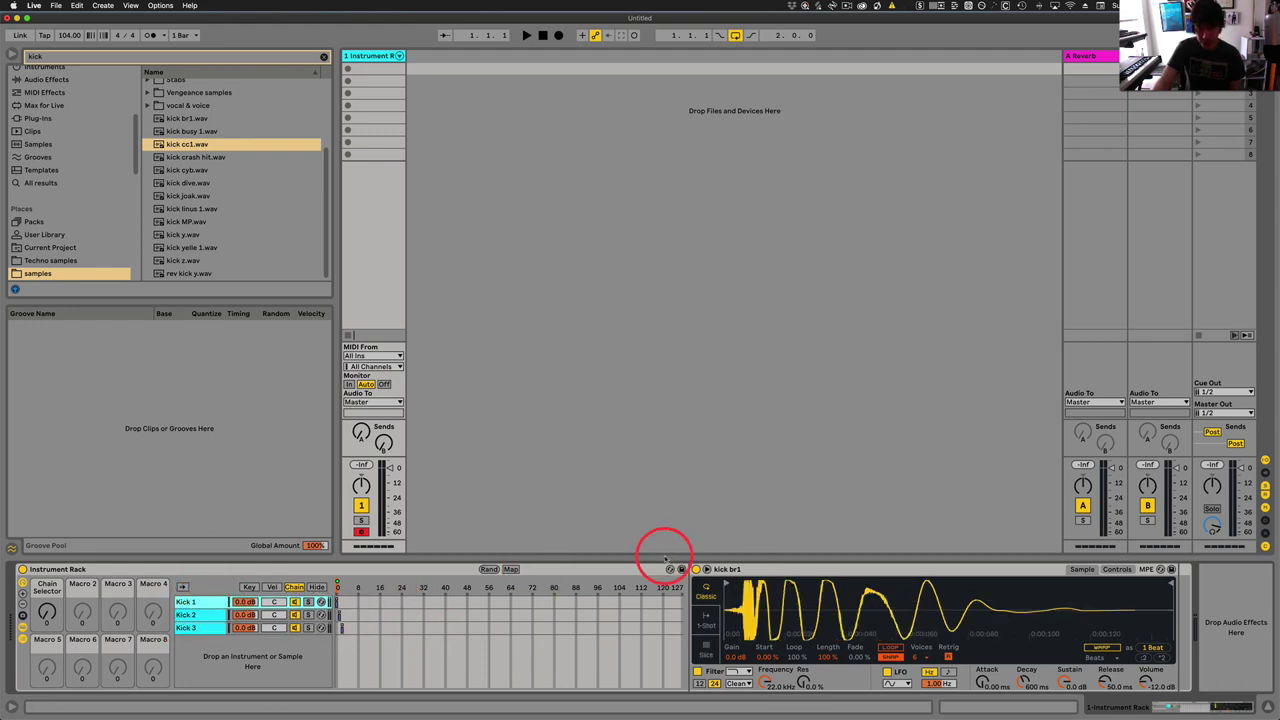
pyautogui.rightClick(702, 566)
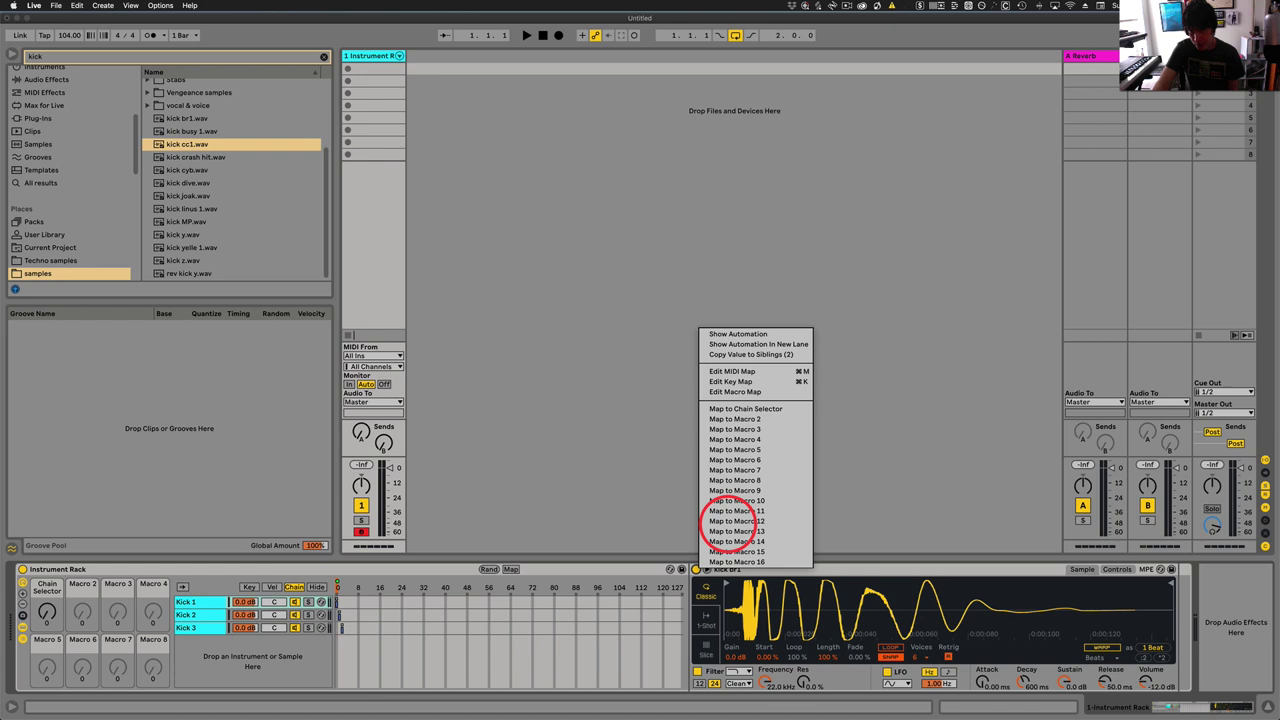
pyautogui.click(759, 411)
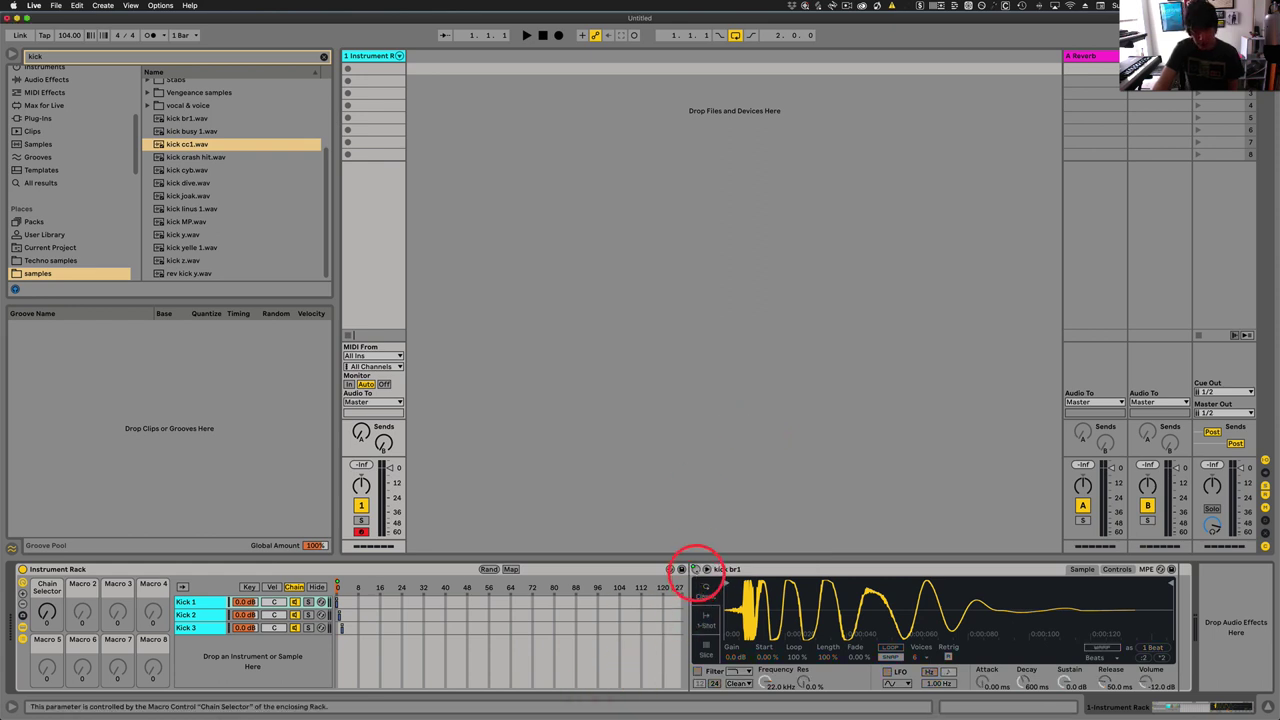
pyautogui.rightClick(694, 571)
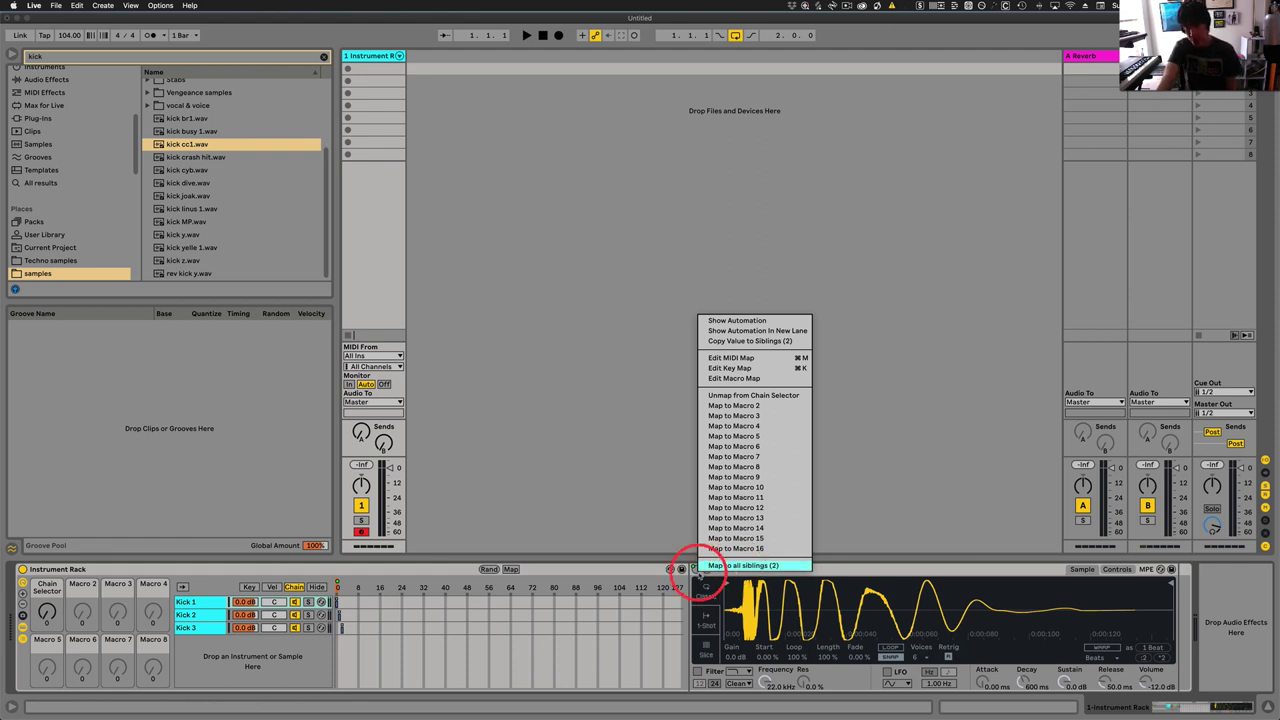
pyautogui.click(745, 566)
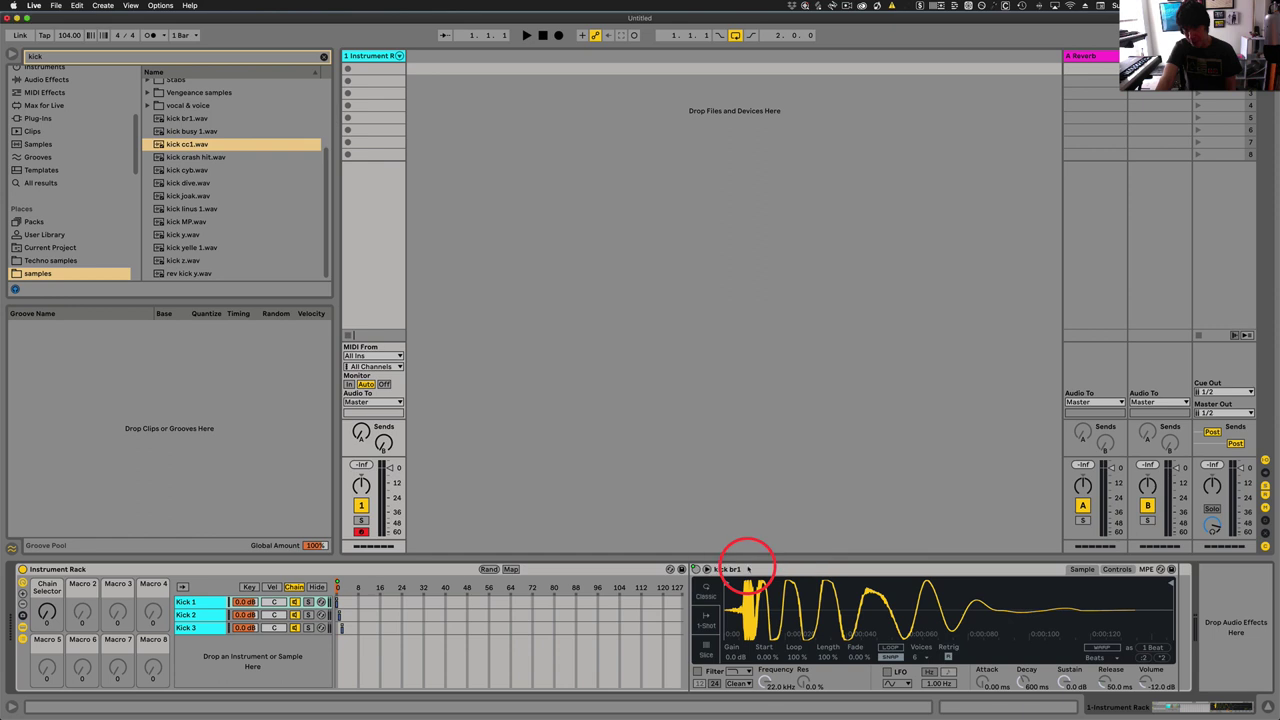
# Step: Check the Device On mapping on the Kick 3, Kick 1 and Kick 2 chains
pyautogui.click(205, 627)
pyautogui.click(206, 601)
pyautogui.click(230, 614)
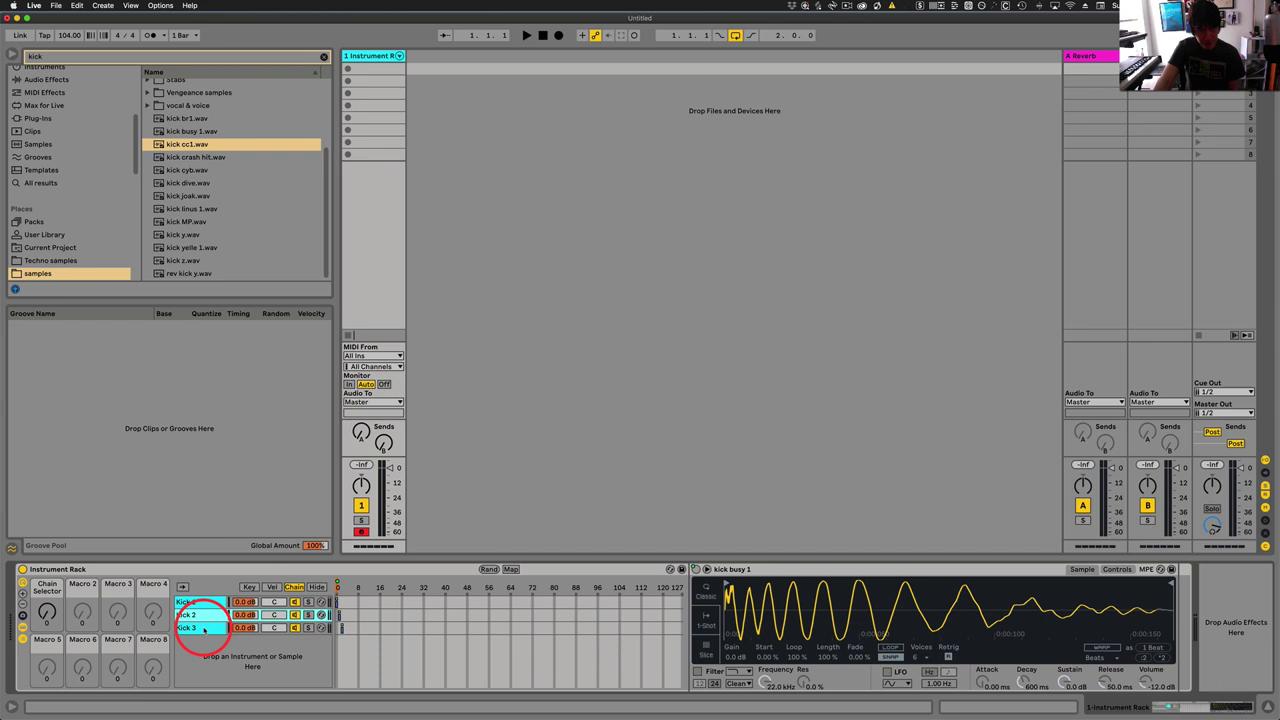
# Step: Set the Device On mapping ranges to 0/0, 1/1 and 2/2 for Kick 1, 2 and 3
pyautogui.click(204, 628)
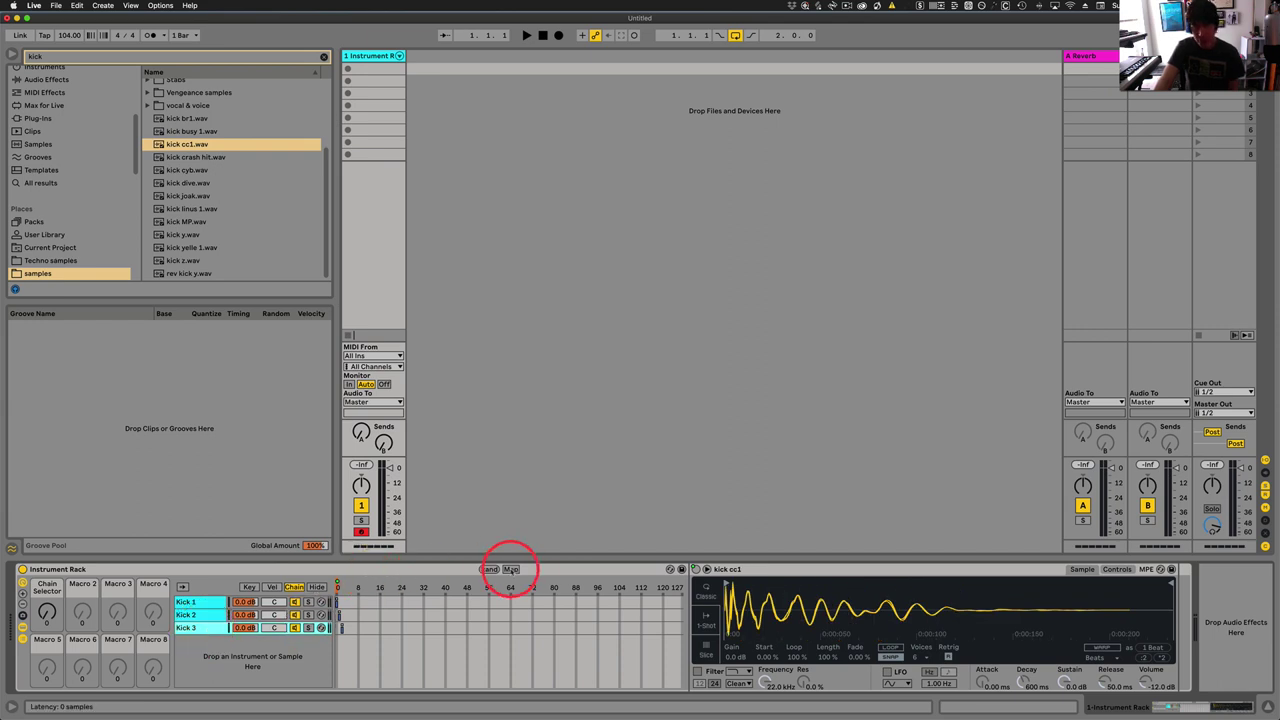
pyautogui.click(510, 569)
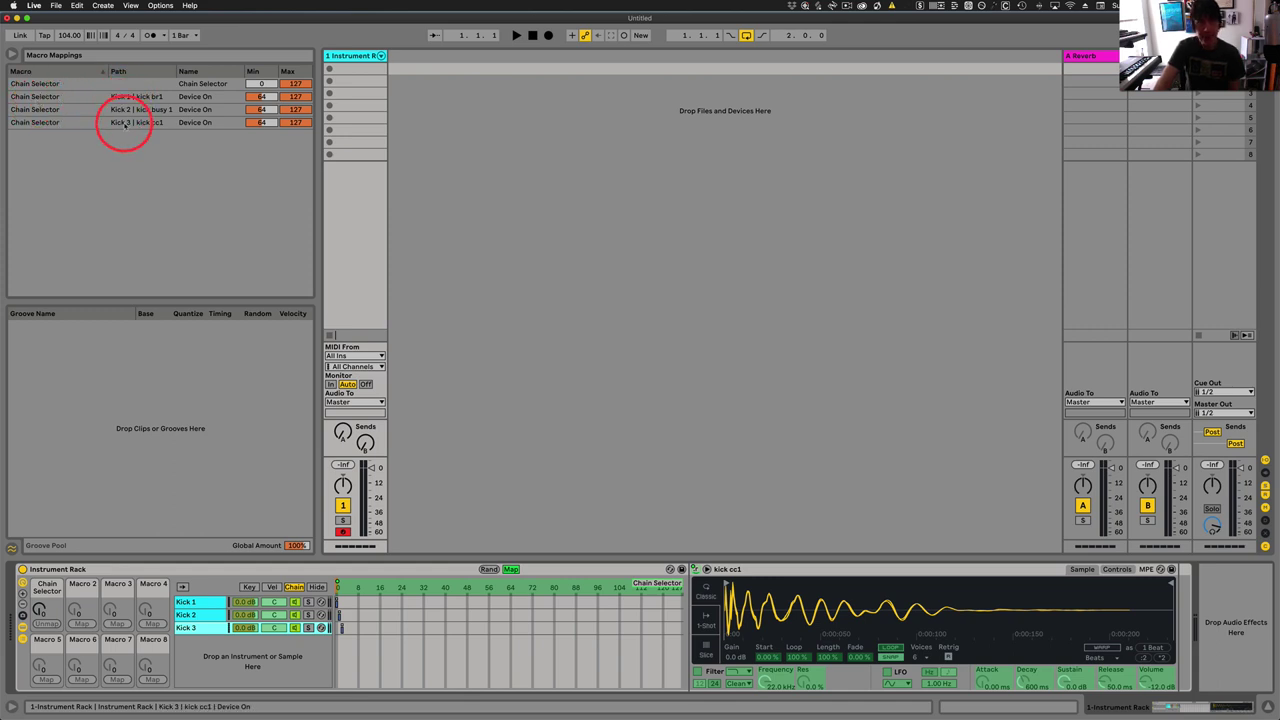
pyautogui.click(266, 97)
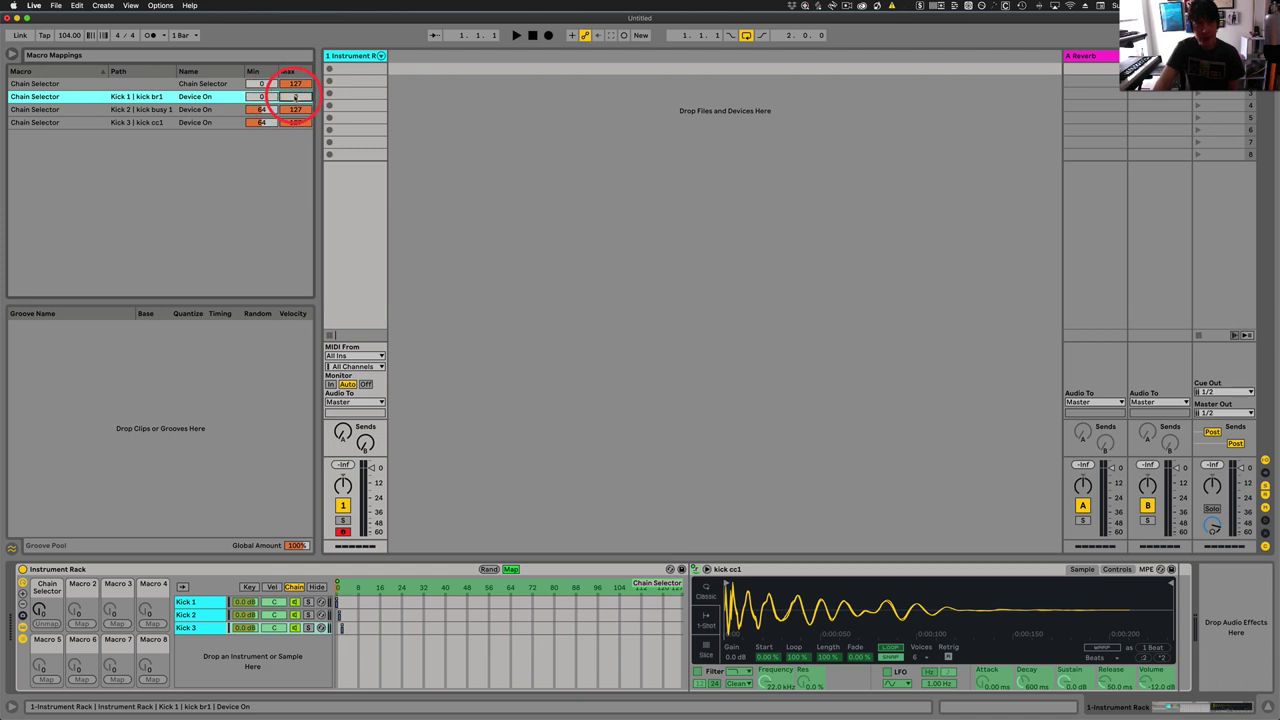
pyautogui.moveTo(260, 110); pyautogui.dragTo(261, 112)
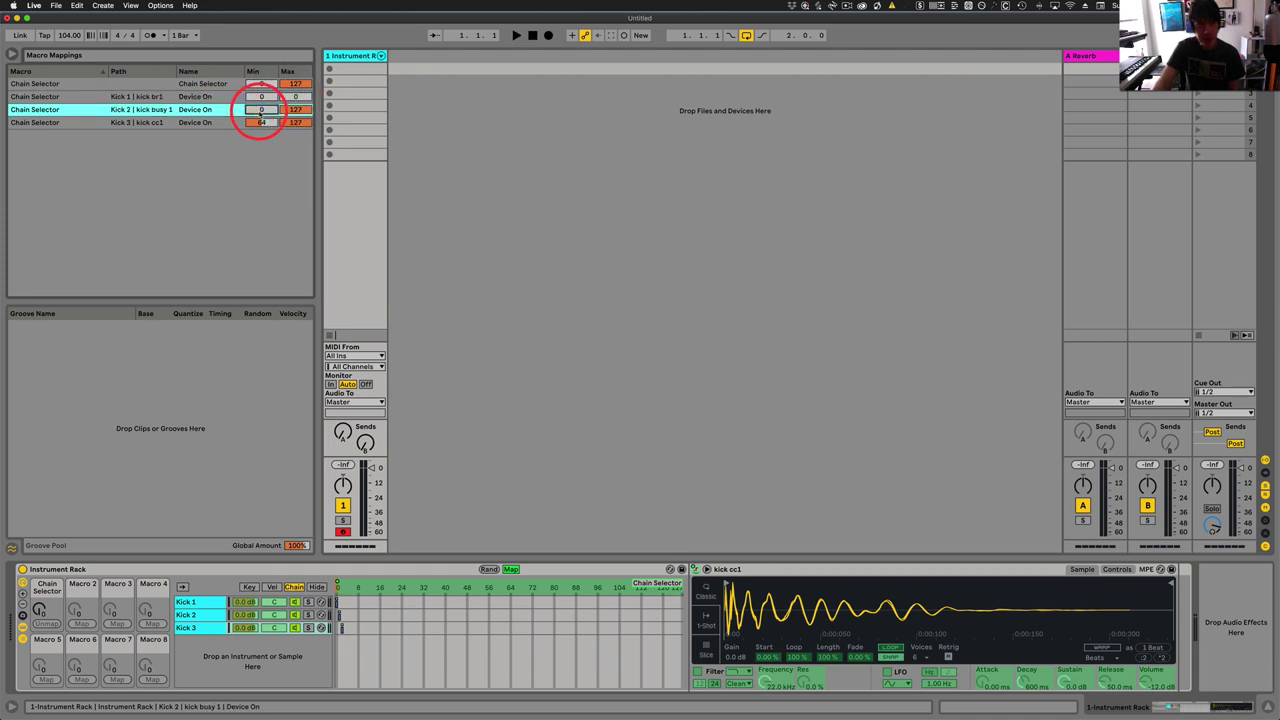
pyautogui.click(294, 111)
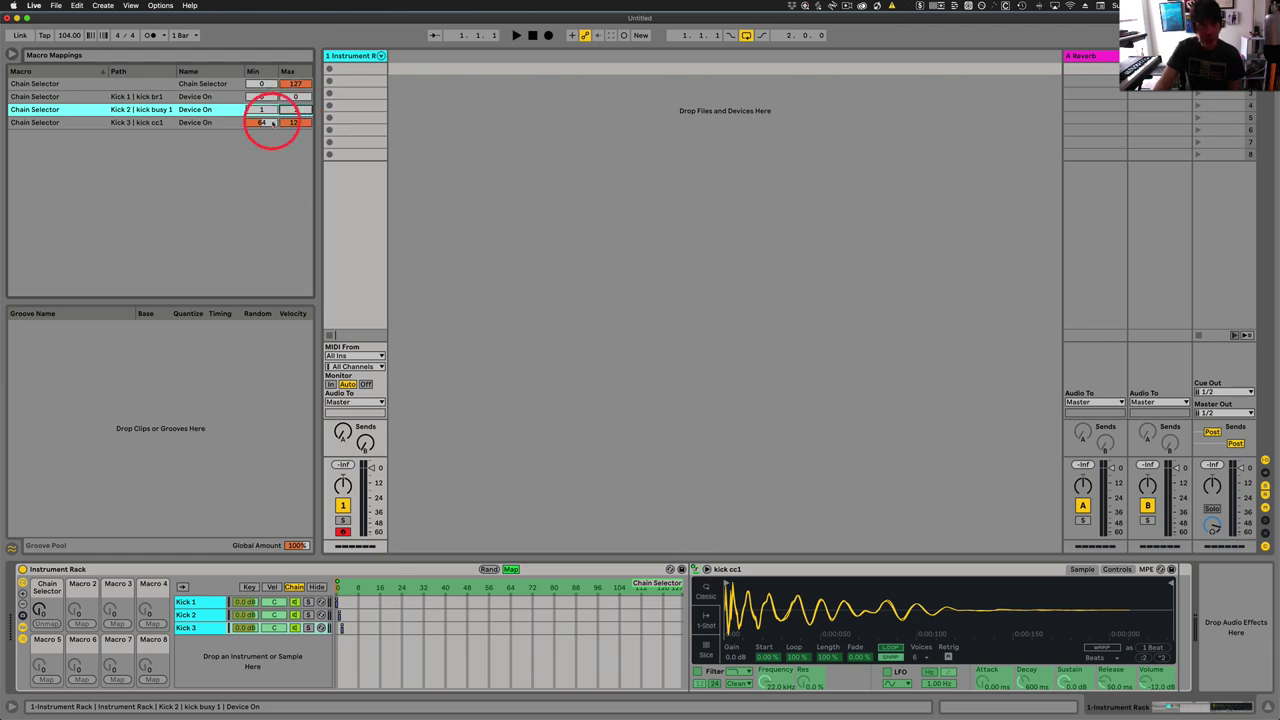
pyautogui.moveTo(262, 122); pyautogui.dragTo(264, 122)
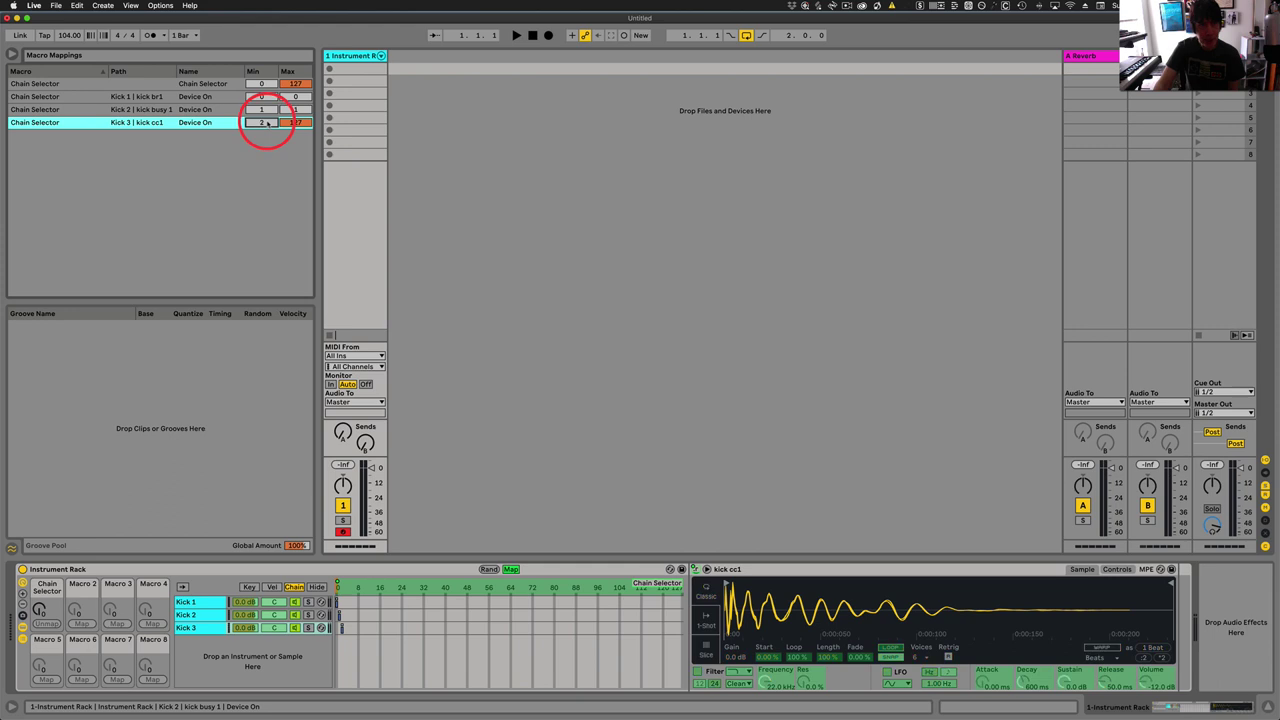
pyautogui.click(296, 122)
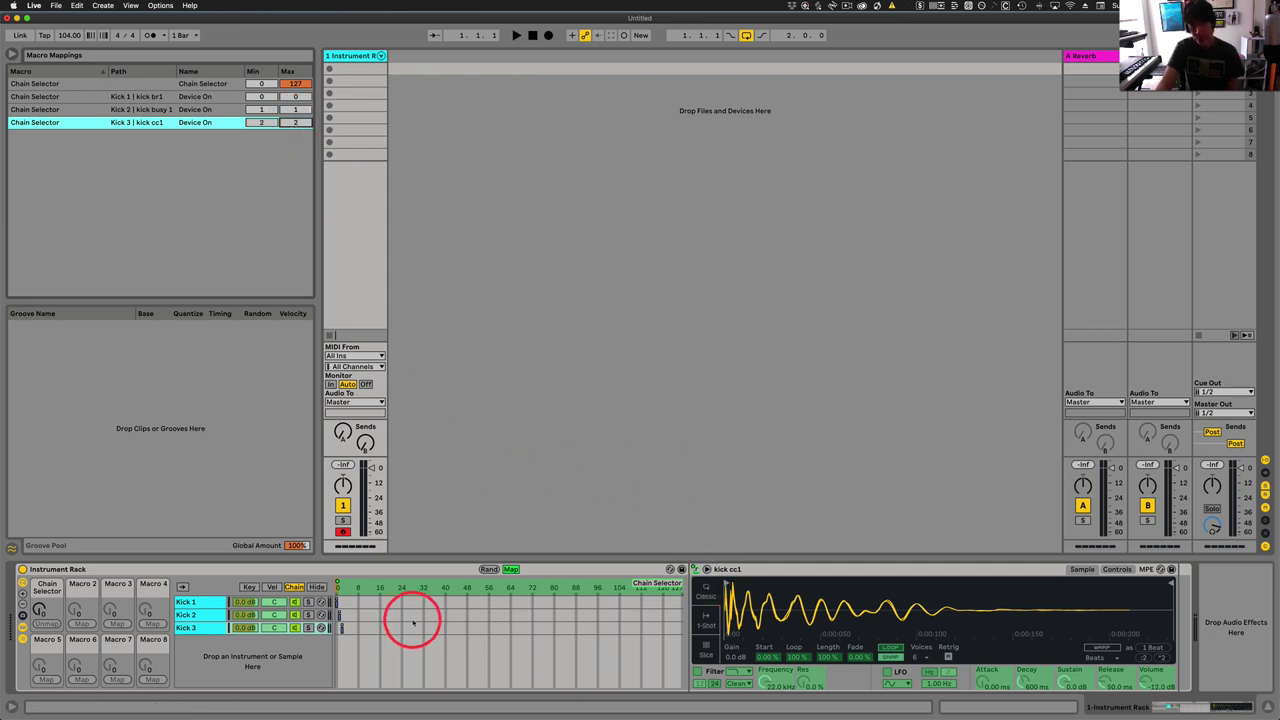
pyautogui.click(510, 569)
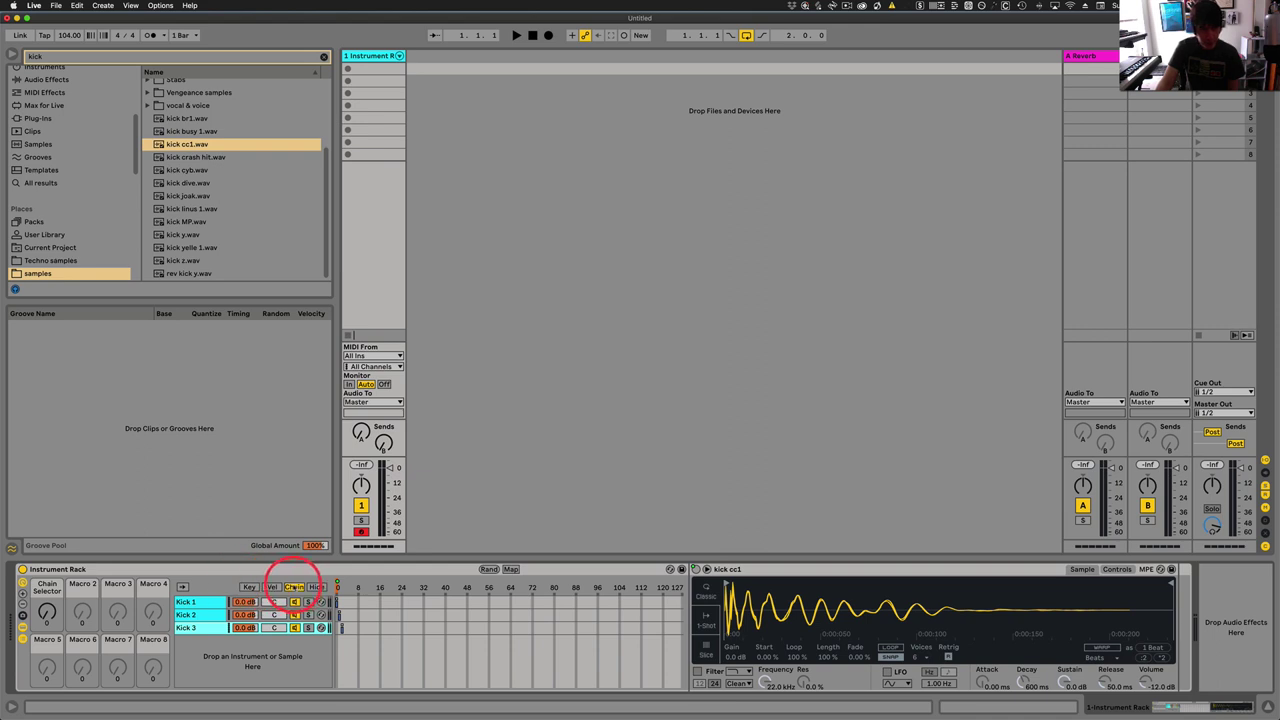
# Step: Hide the zone editor and turn the Chain Selector macro to audition Kick 1, 2 and 3
pyautogui.click(316, 587)
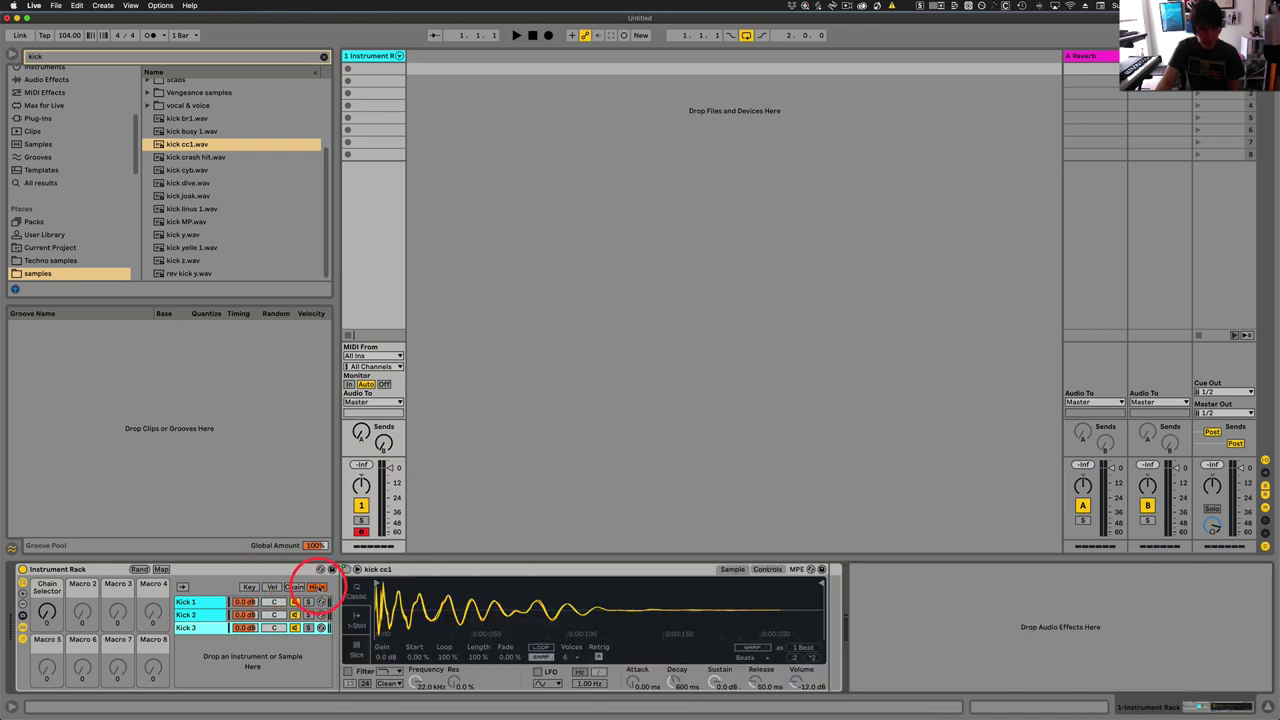
pyautogui.click(205, 603)
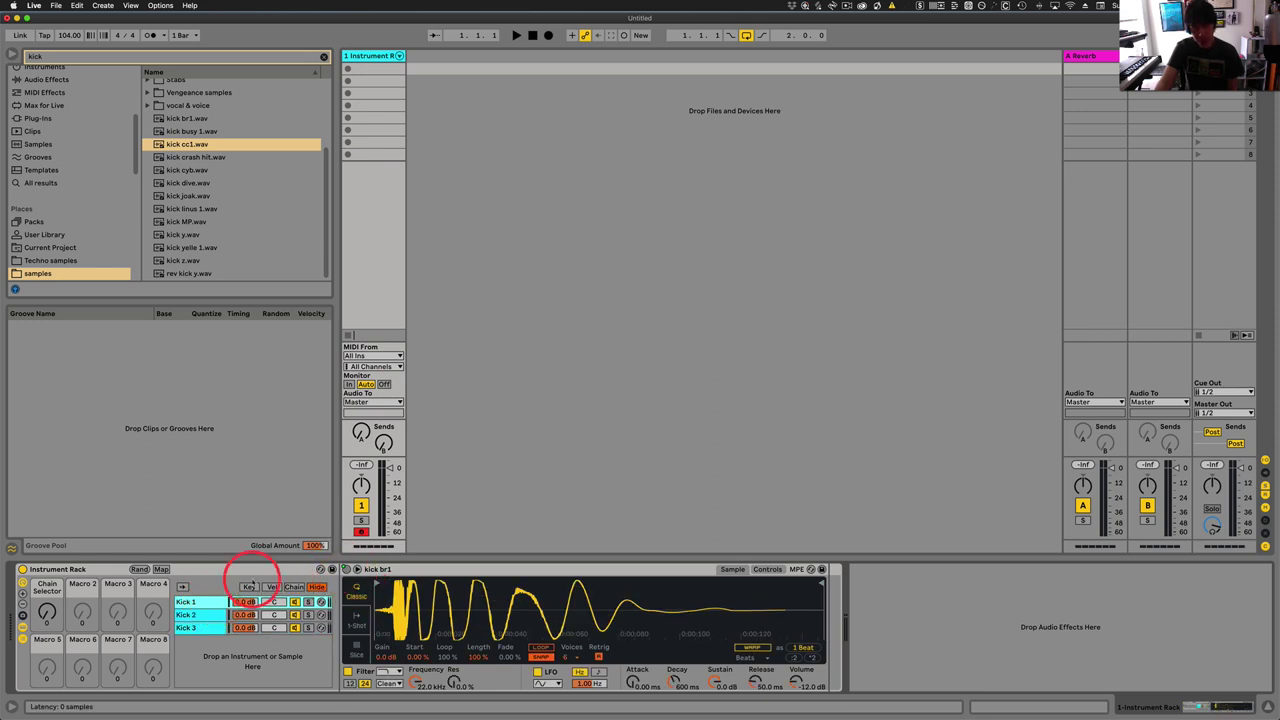
pyautogui.click(83, 611)
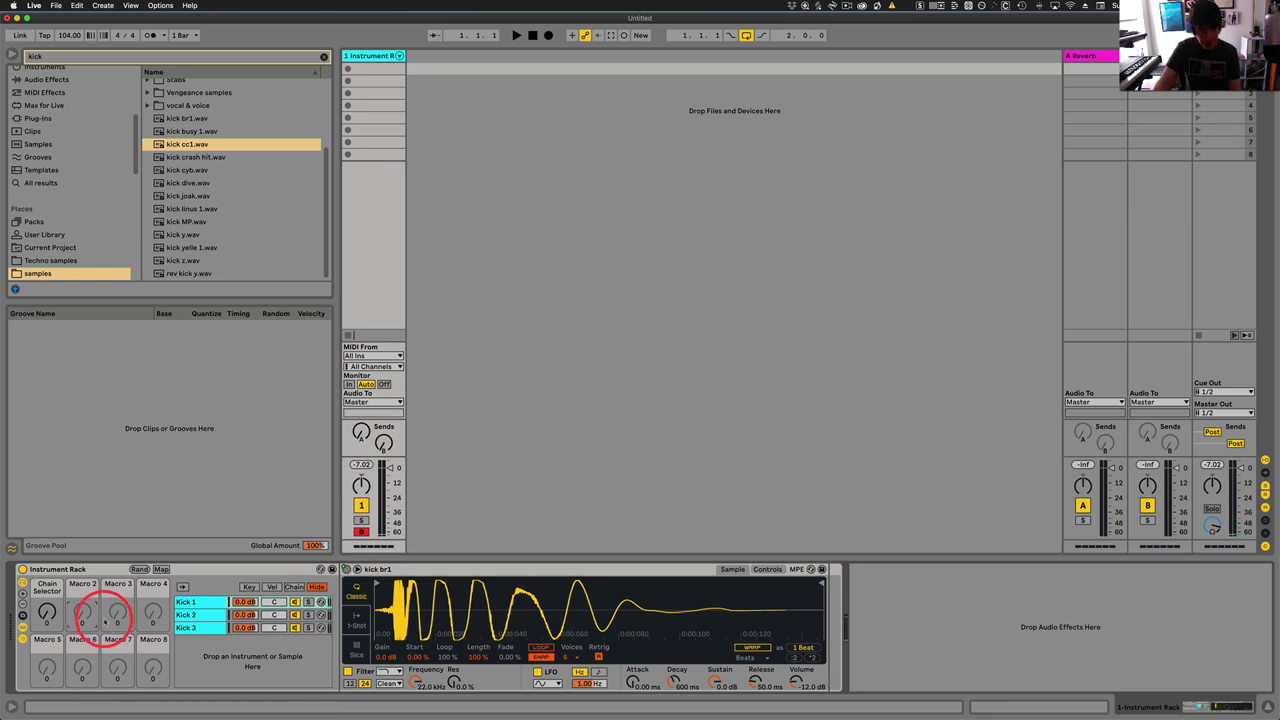
pyautogui.moveTo(46, 612); pyautogui.dragTo(46, 600)
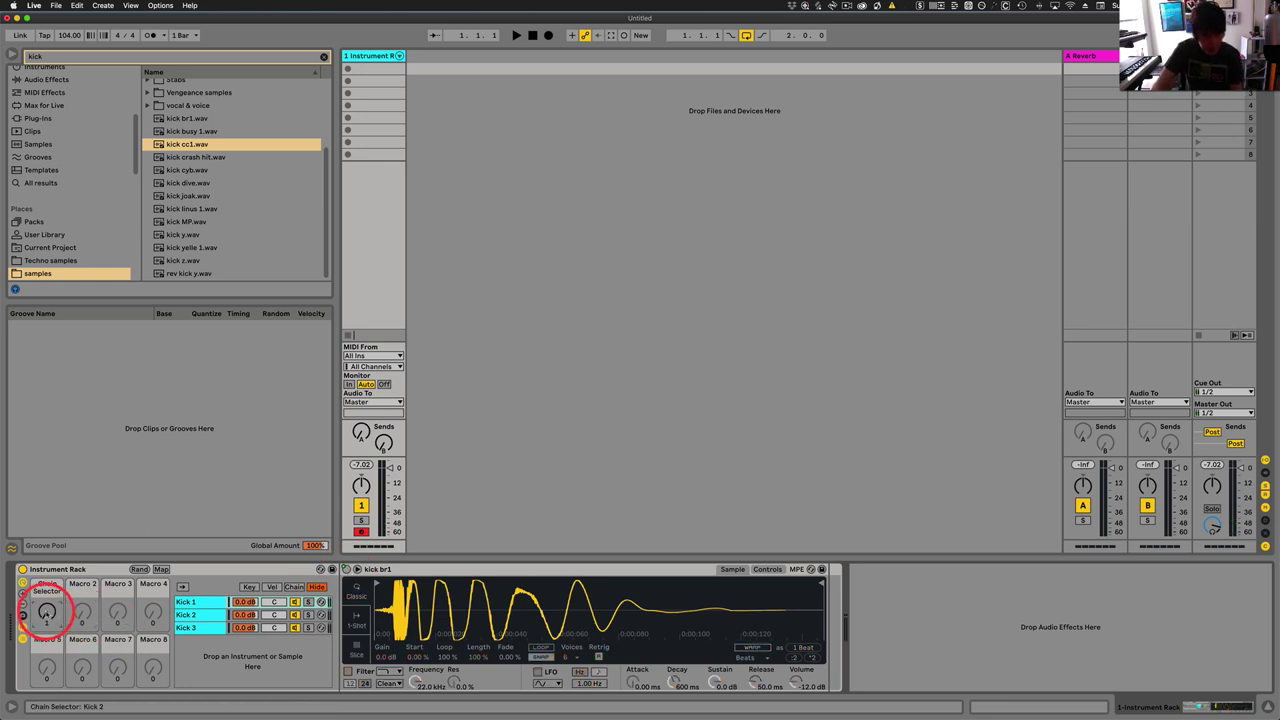
pyautogui.click(202, 615)
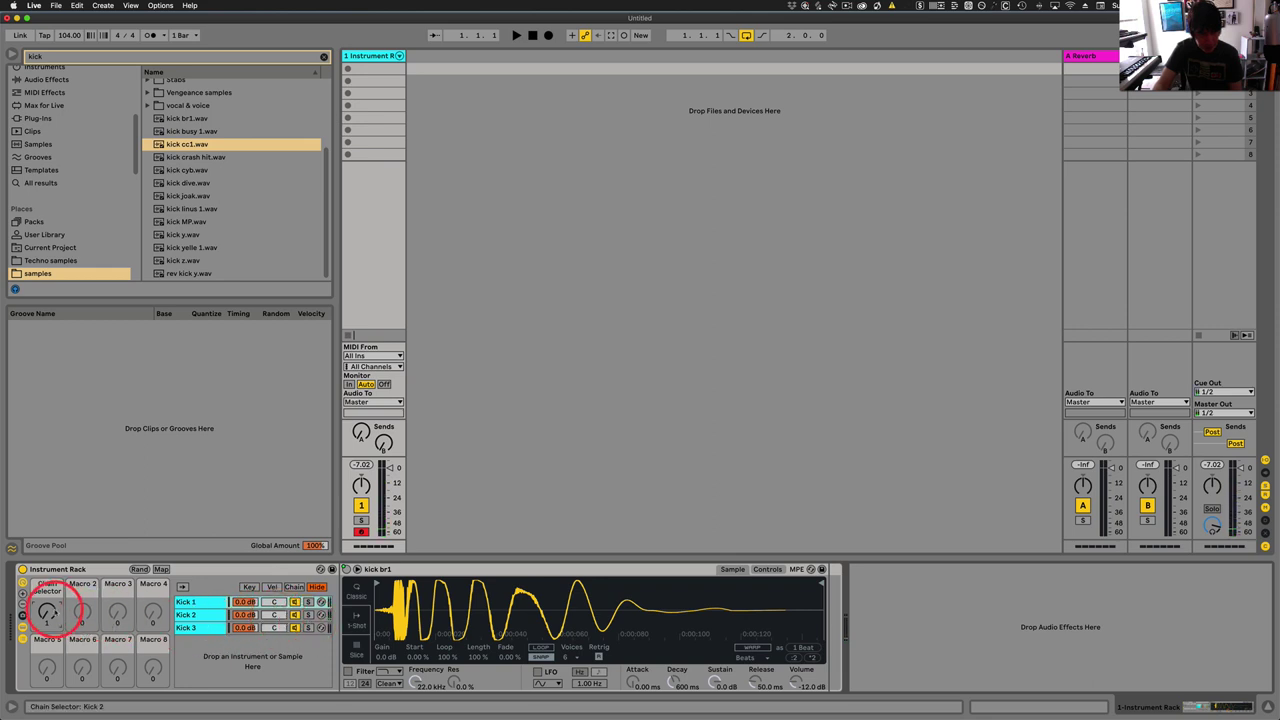
pyautogui.moveTo(46, 612); pyautogui.dragTo(201, 605)
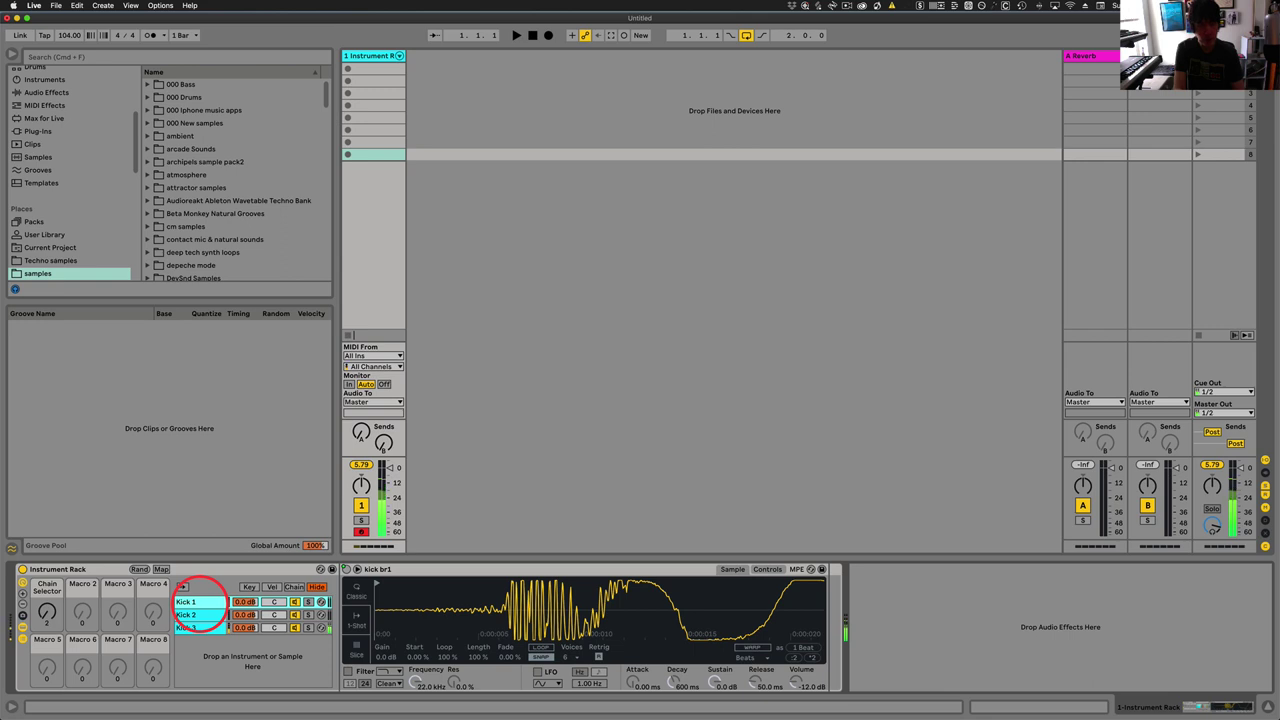
# Step: Map Simpler's Transpose to Macro 2, undo that mapping, and select the Instrument Rack
pyautogui.moveTo(201, 605); pyautogui.dragTo(441, 577)
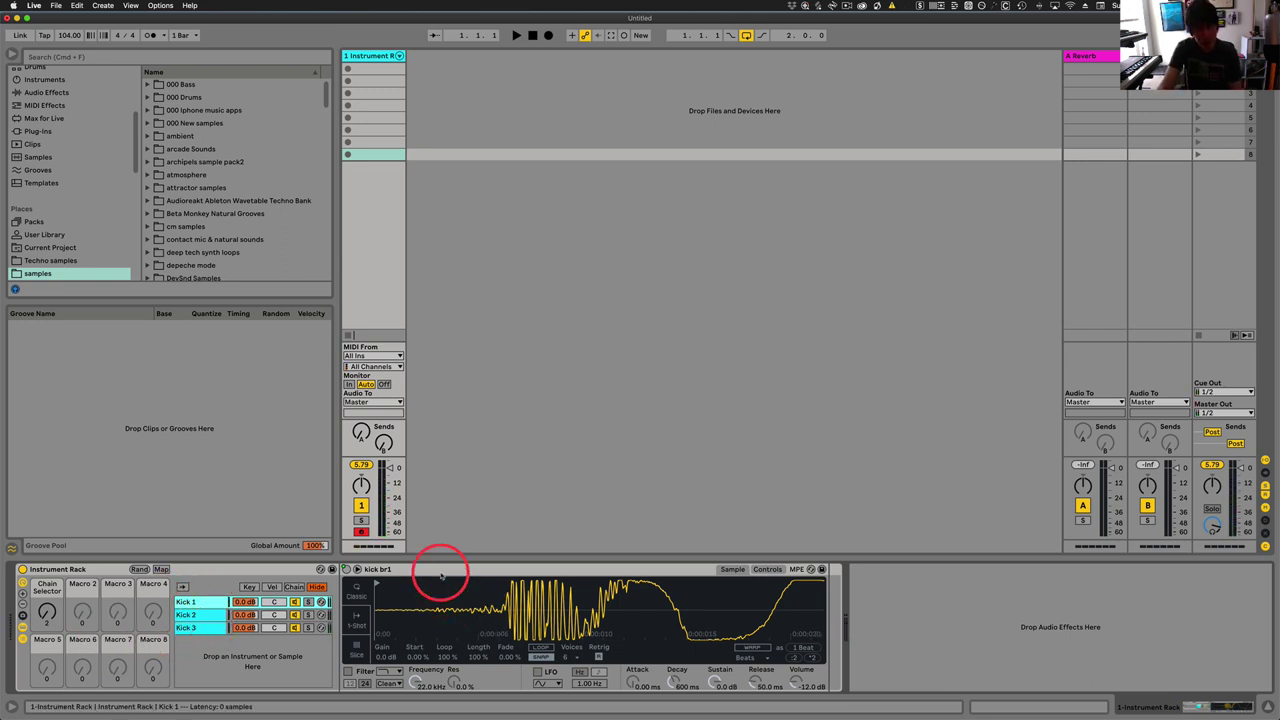
pyautogui.click(767, 569)
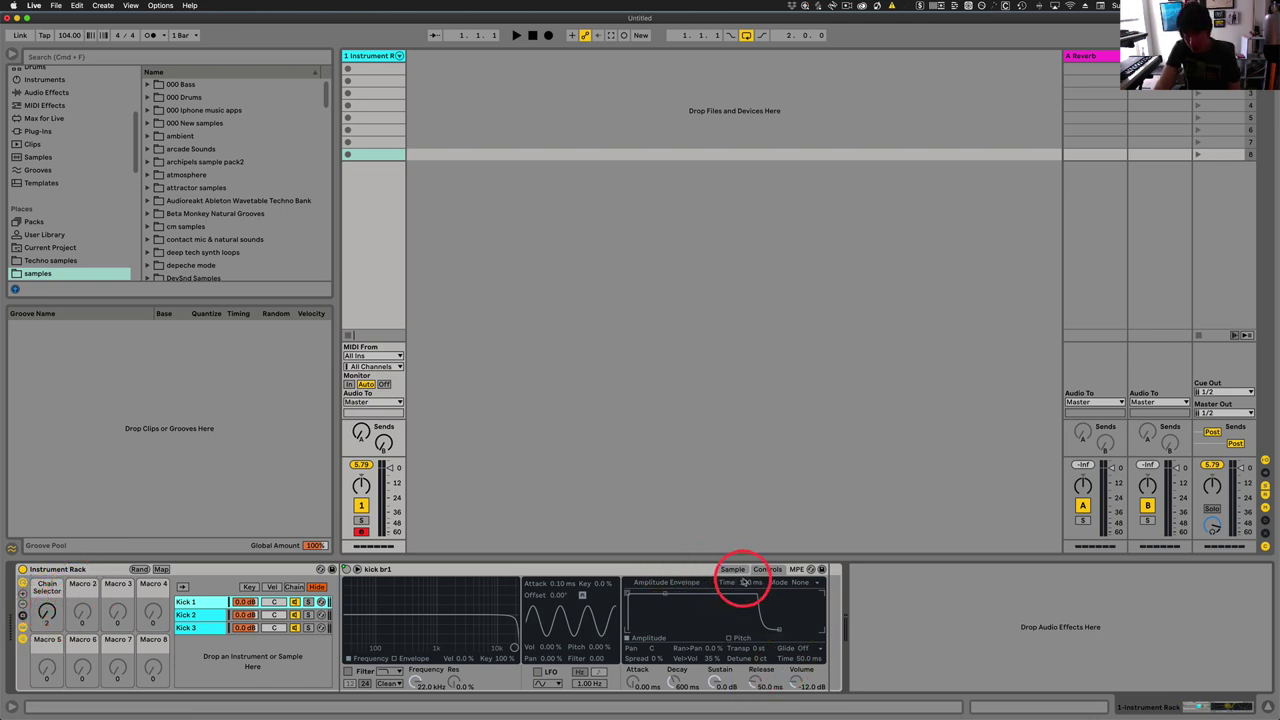
pyautogui.rightClick(756, 648)
pyautogui.click(795, 498)
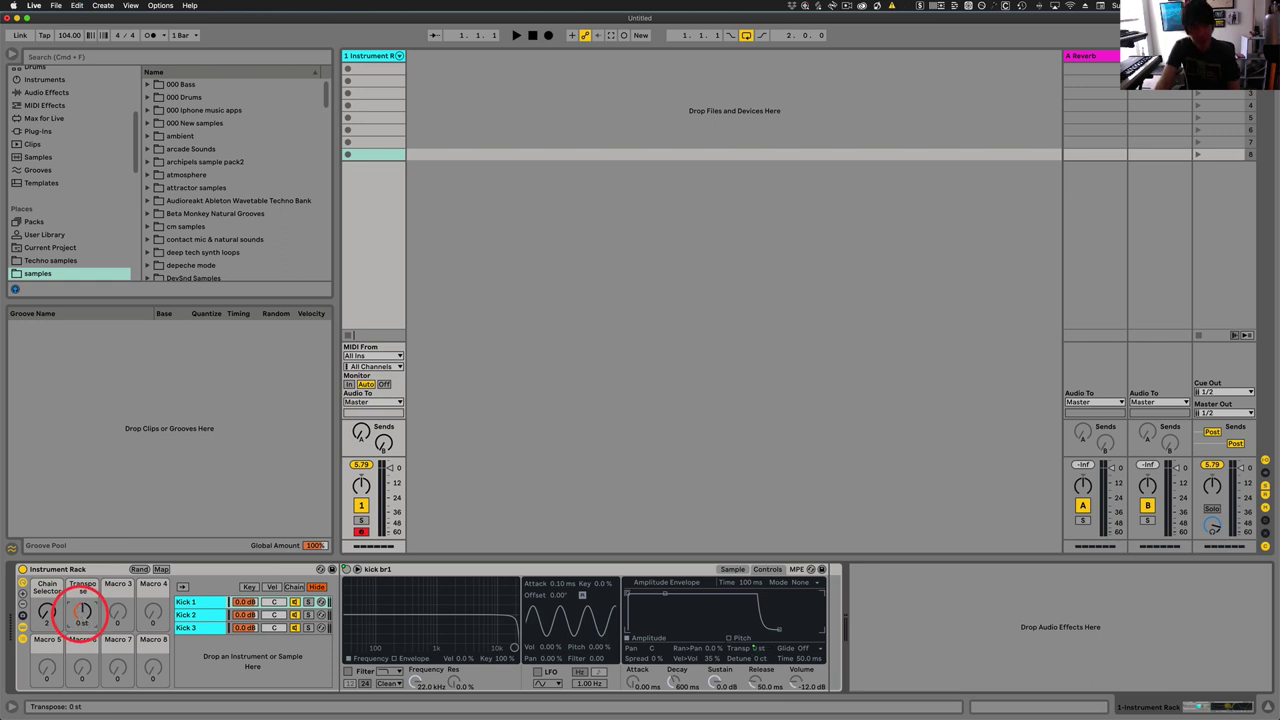
pyautogui.press('super+z')
pyautogui.click(198, 566)
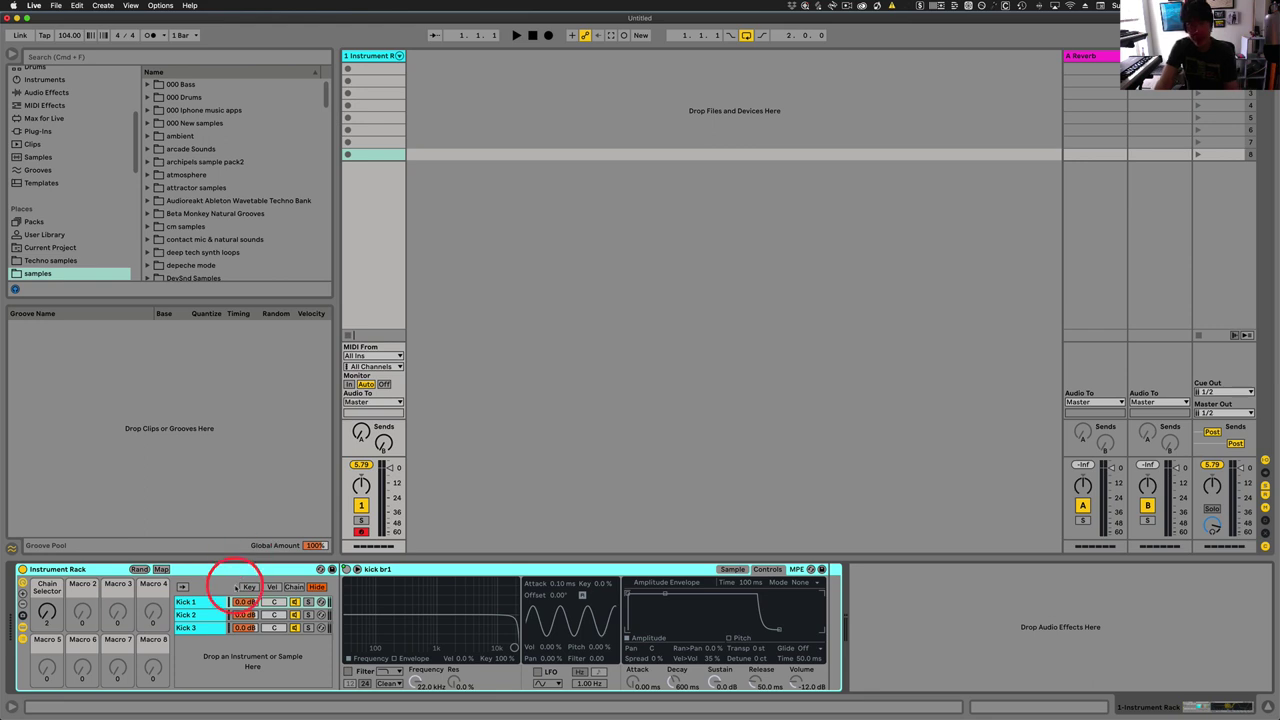
# Step: Swap the Instrument Rack for an empty Drum Rack from Instruments and show the C1 pad bank
pyautogui.press('Delete')
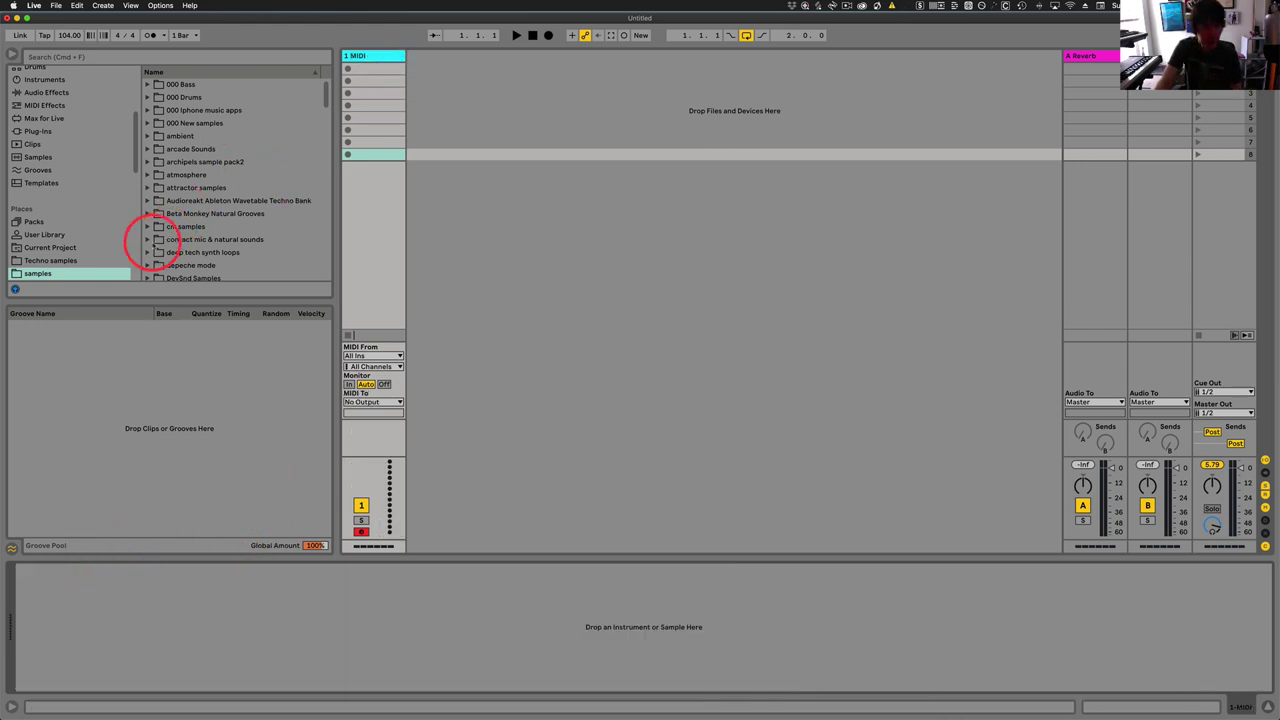
pyautogui.click(45, 80)
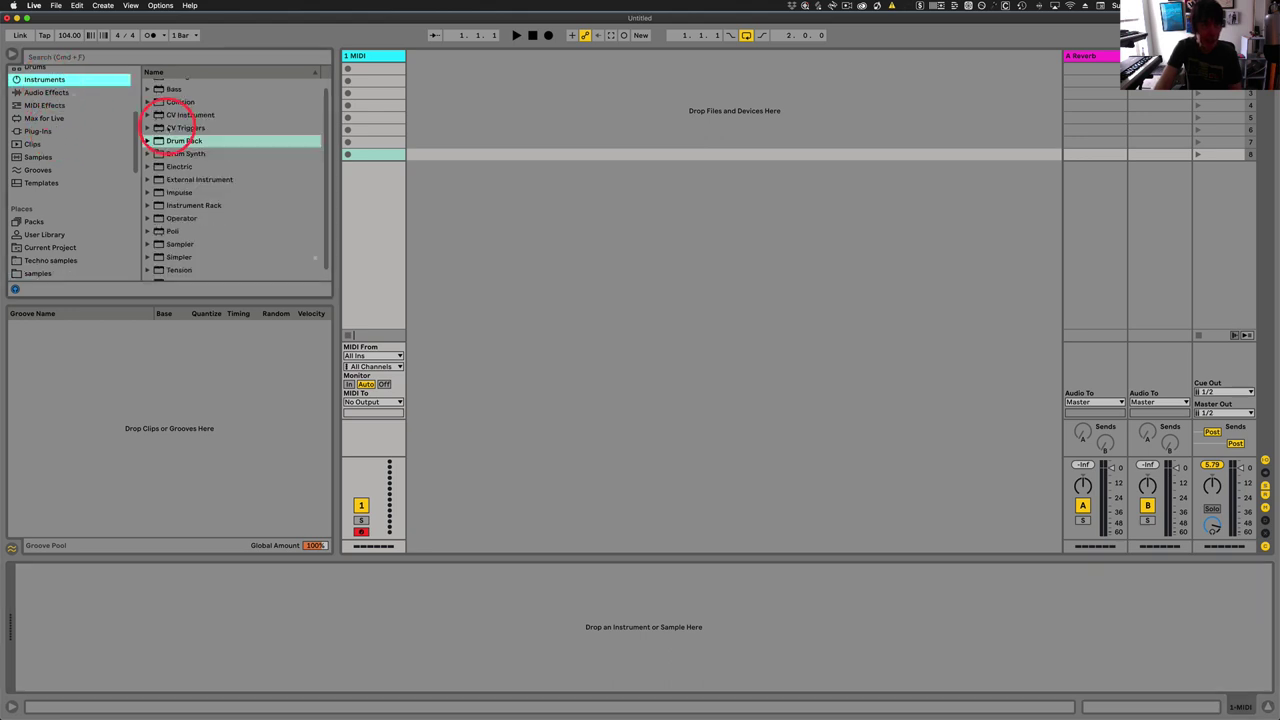
pyautogui.moveTo(160, 141); pyautogui.dragTo(245, 643)
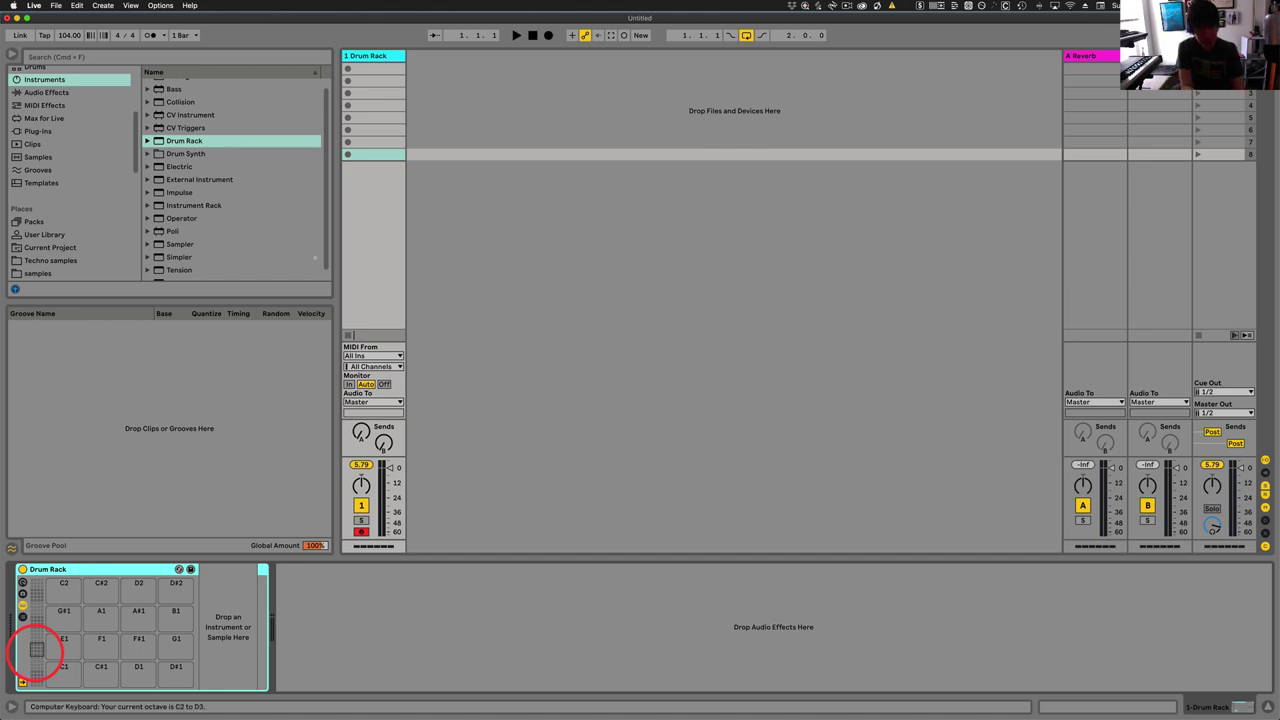
pyautogui.press('a')
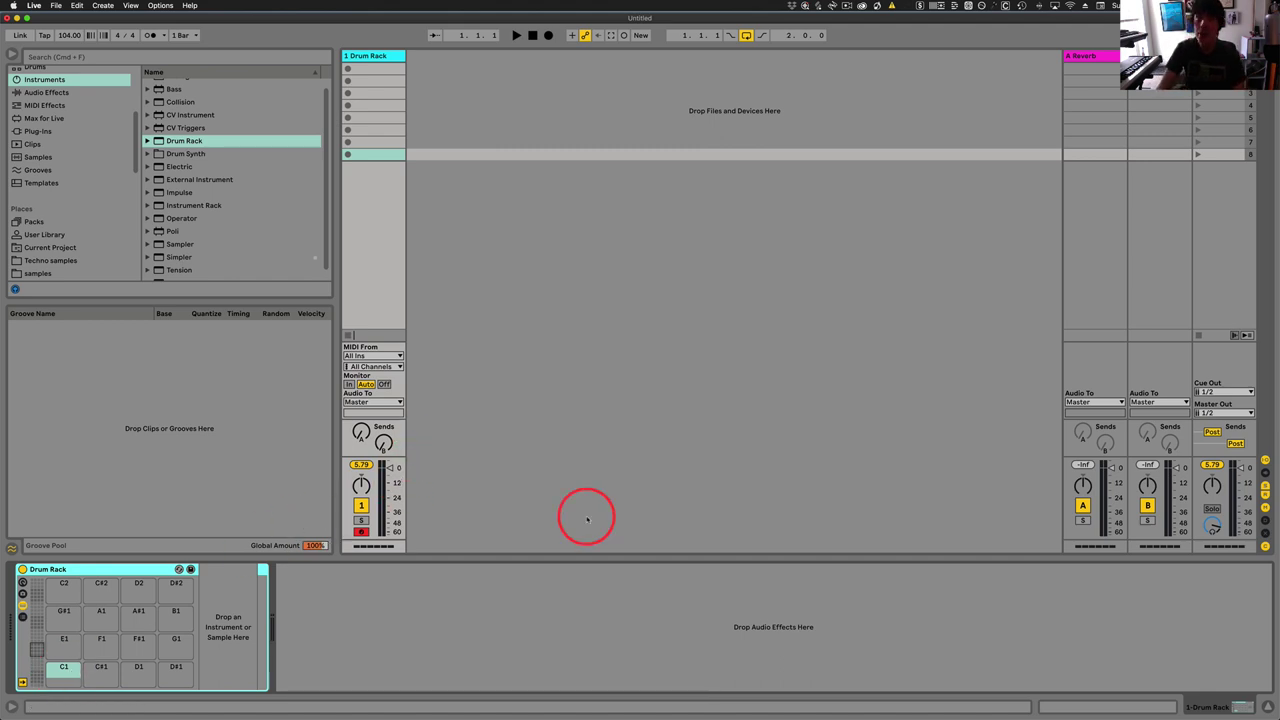
# Step: Search the browser's samples folder for 'kick'
pyautogui.rightClick(328, 408)
pyautogui.click(326, 406)
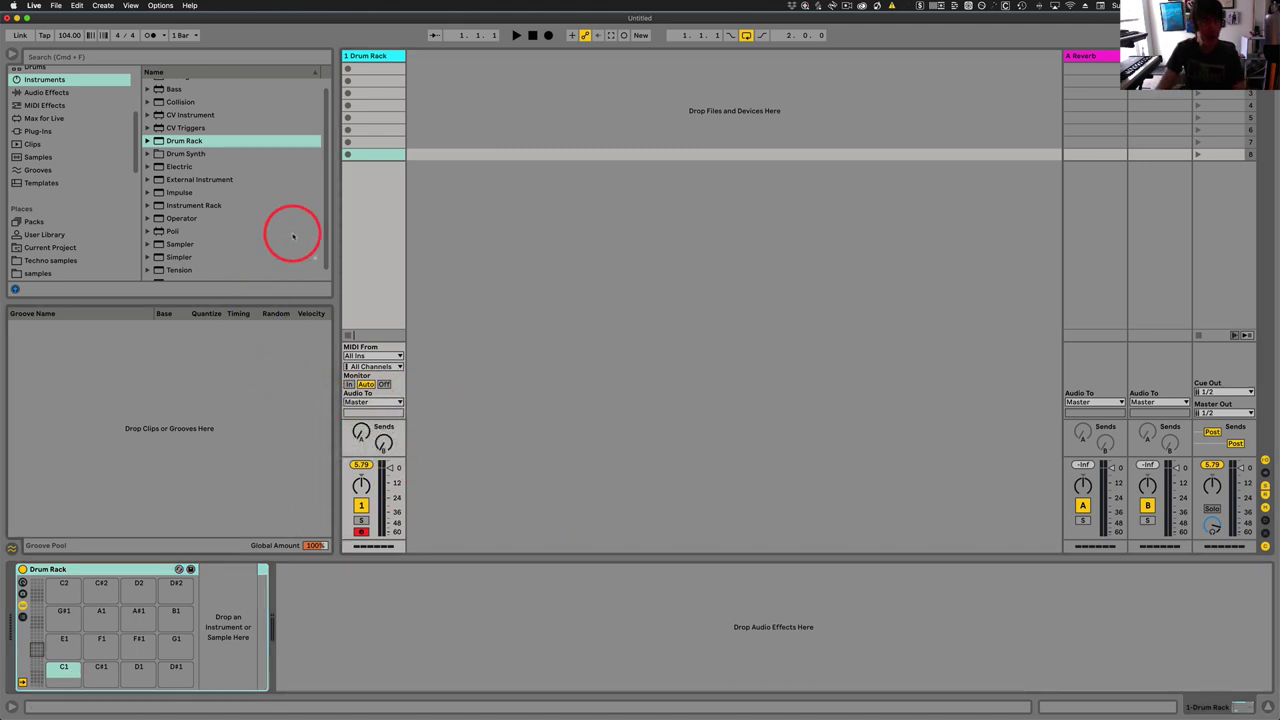
pyautogui.scroll(-2, 79, 222)
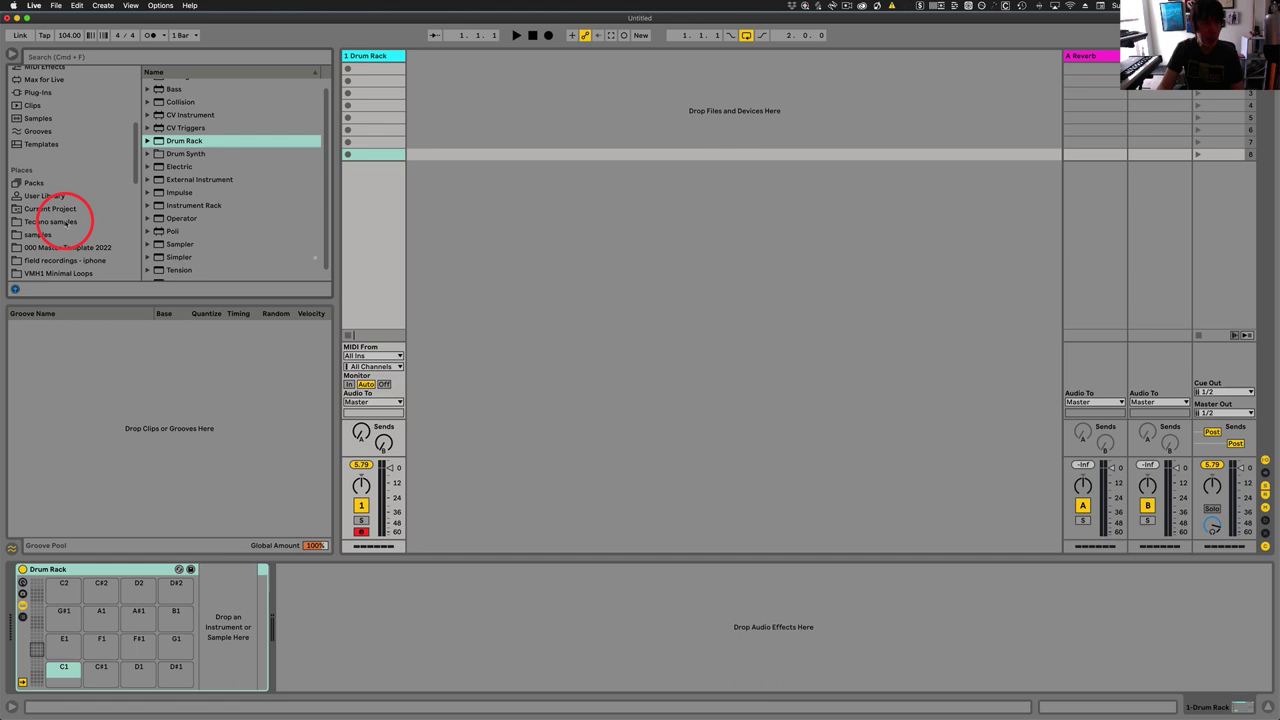
pyautogui.click(49, 234)
pyautogui.click(166, 58)
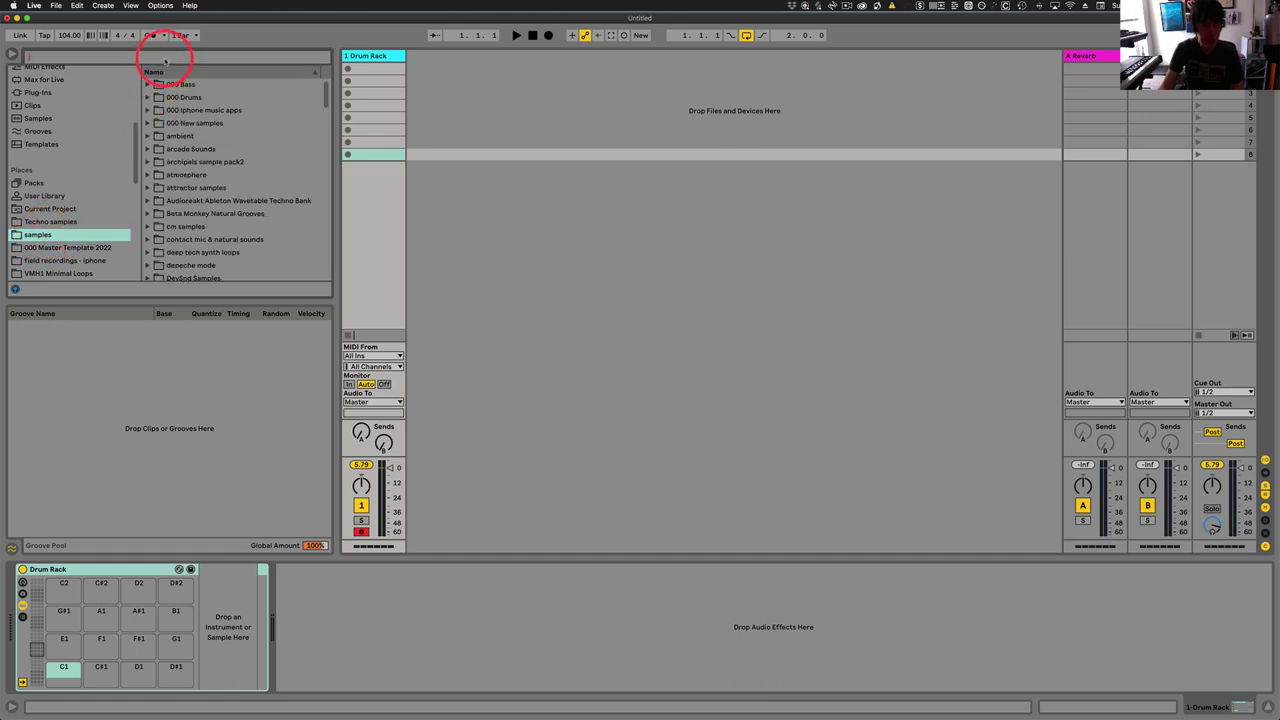
pyautogui.write('kick')
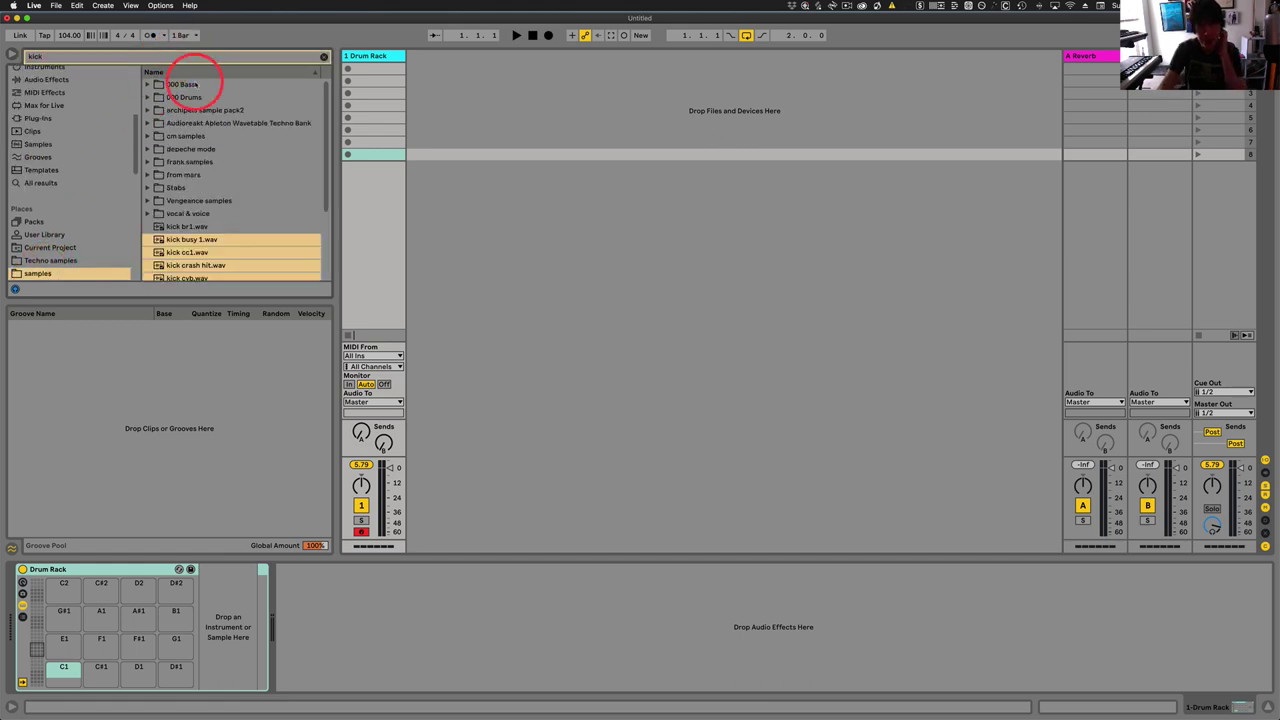
# Step: Load kick br1.wav onto the C1 pad and select its Simpler device
pyautogui.click(240, 214)
pyautogui.click(162, 227)
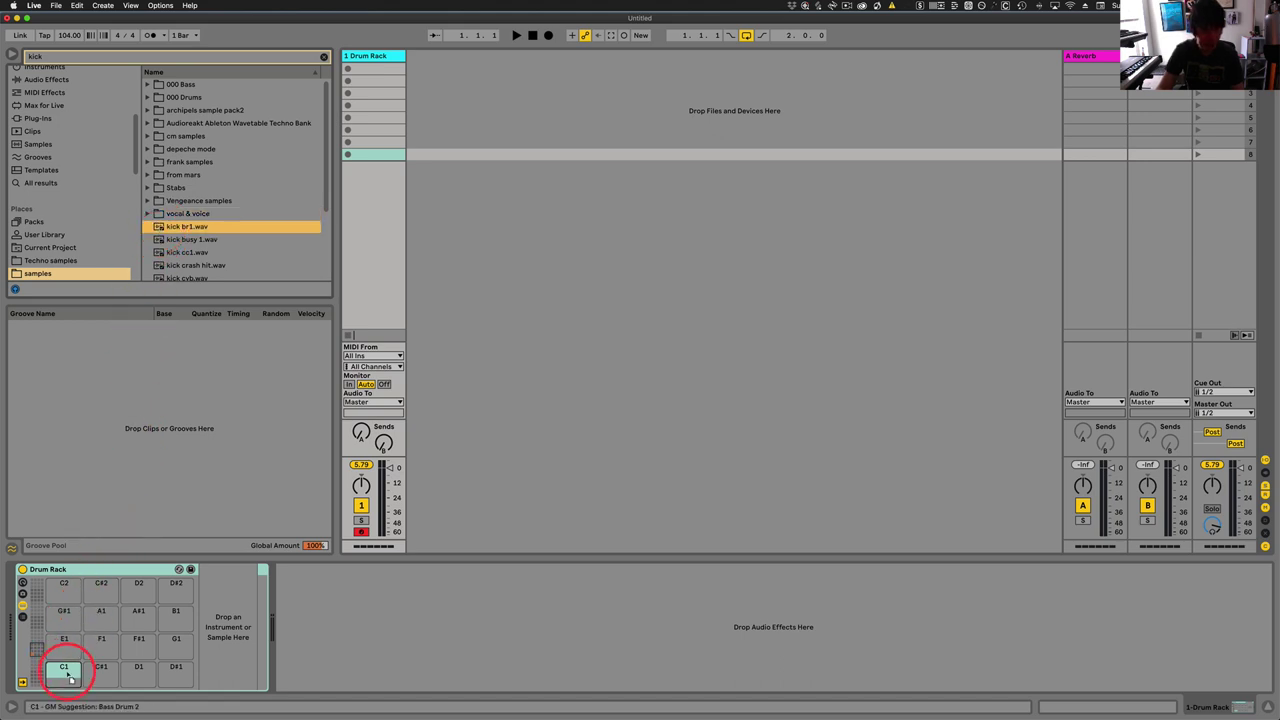
pyautogui.moveTo(65, 670); pyautogui.dragTo(65, 670)
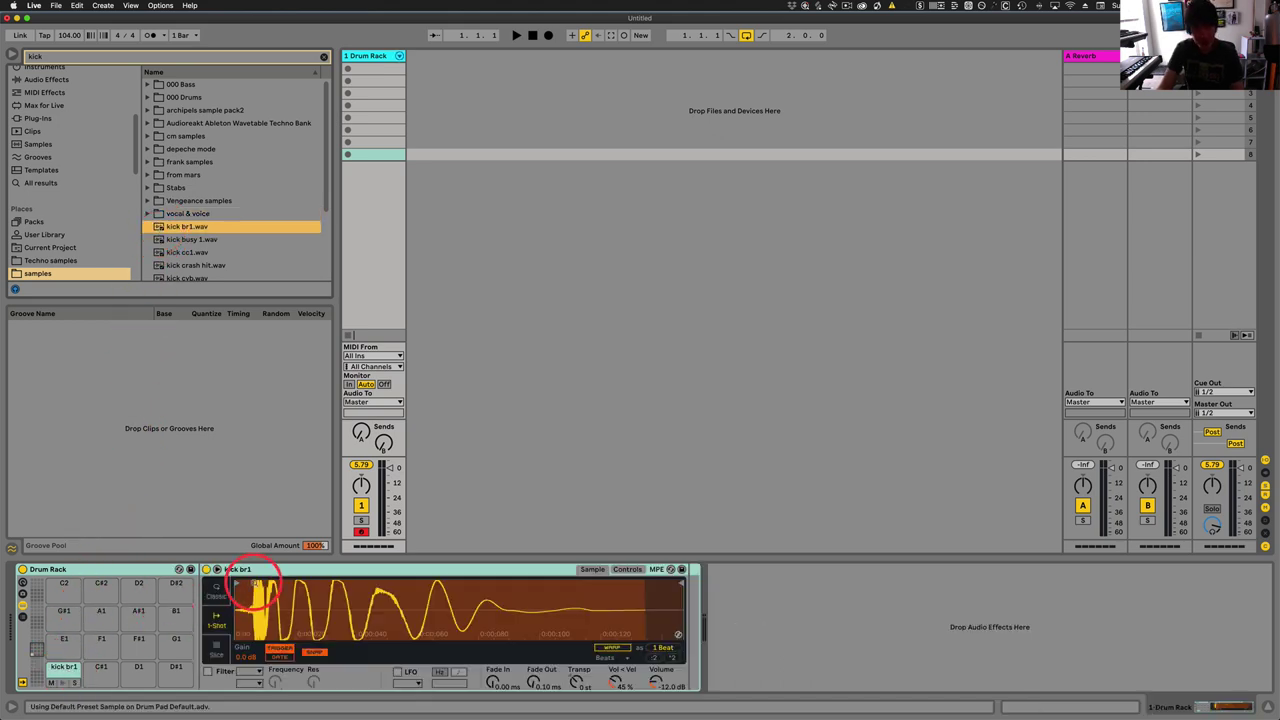
pyautogui.click(258, 572)
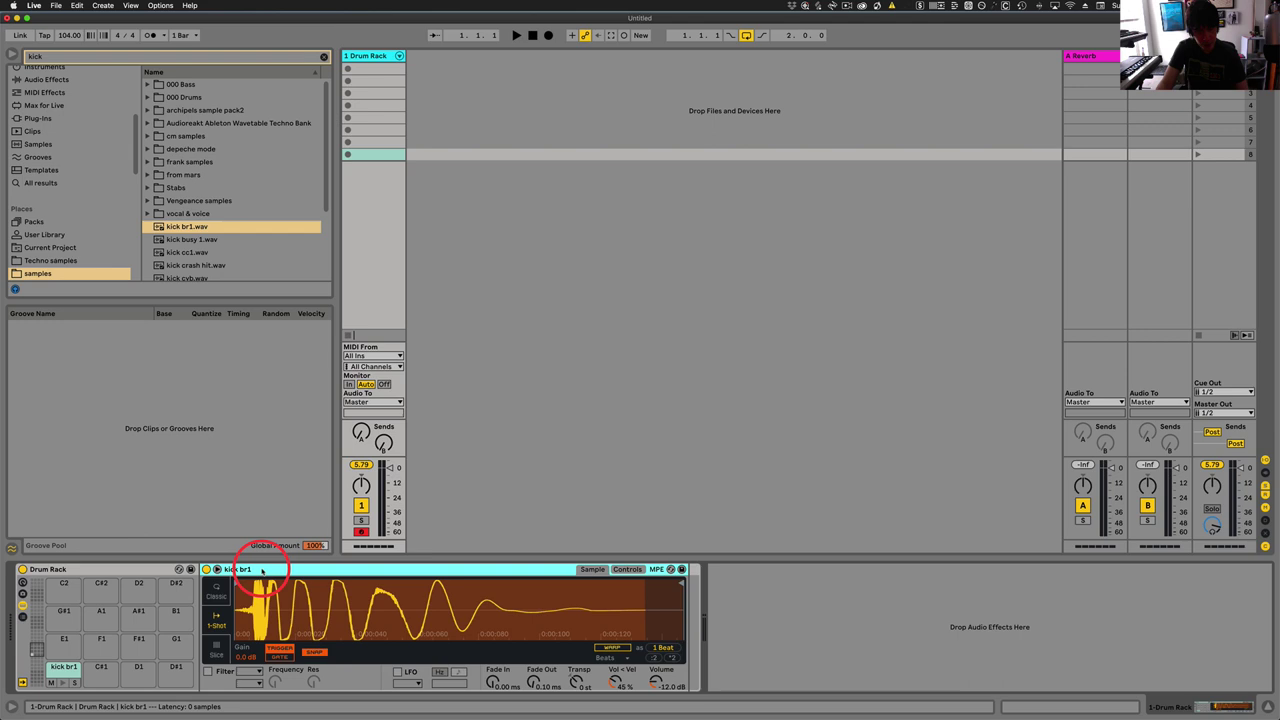
# Step: Group the Simpler into an Instrument Rack and map its Device On to Macro 1
pyautogui.press('super+g')
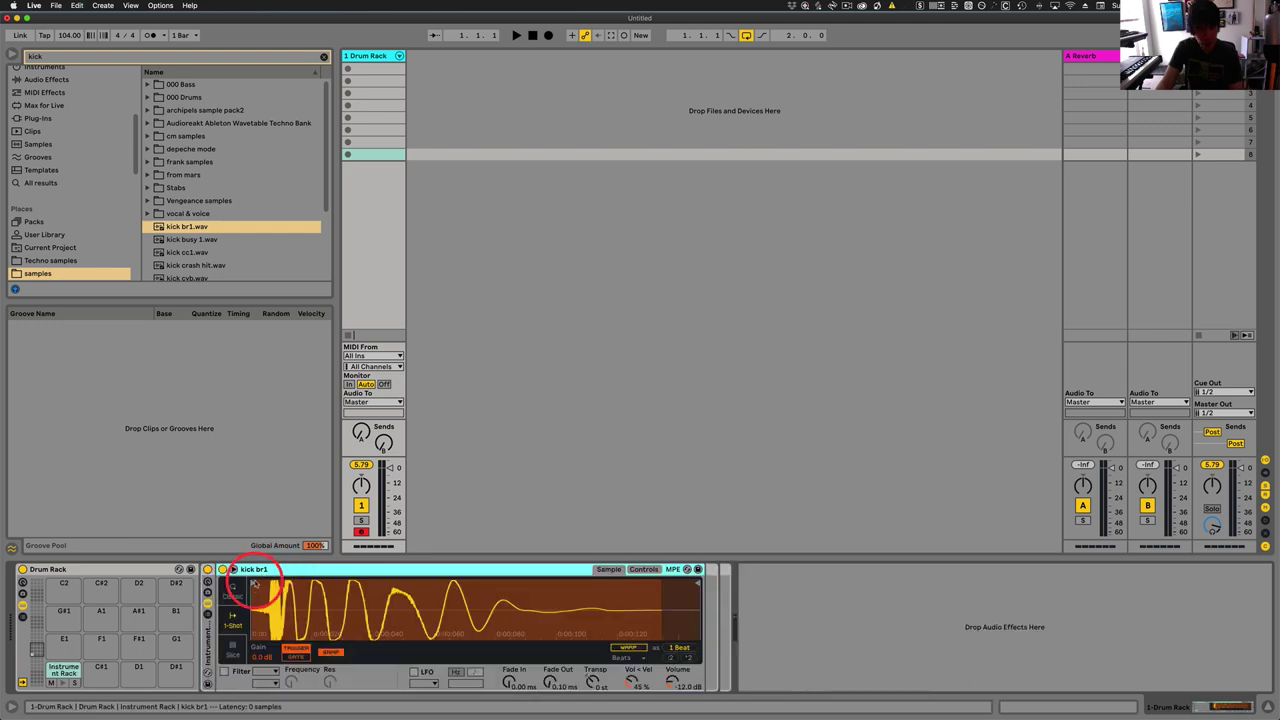
pyautogui.click(207, 582)
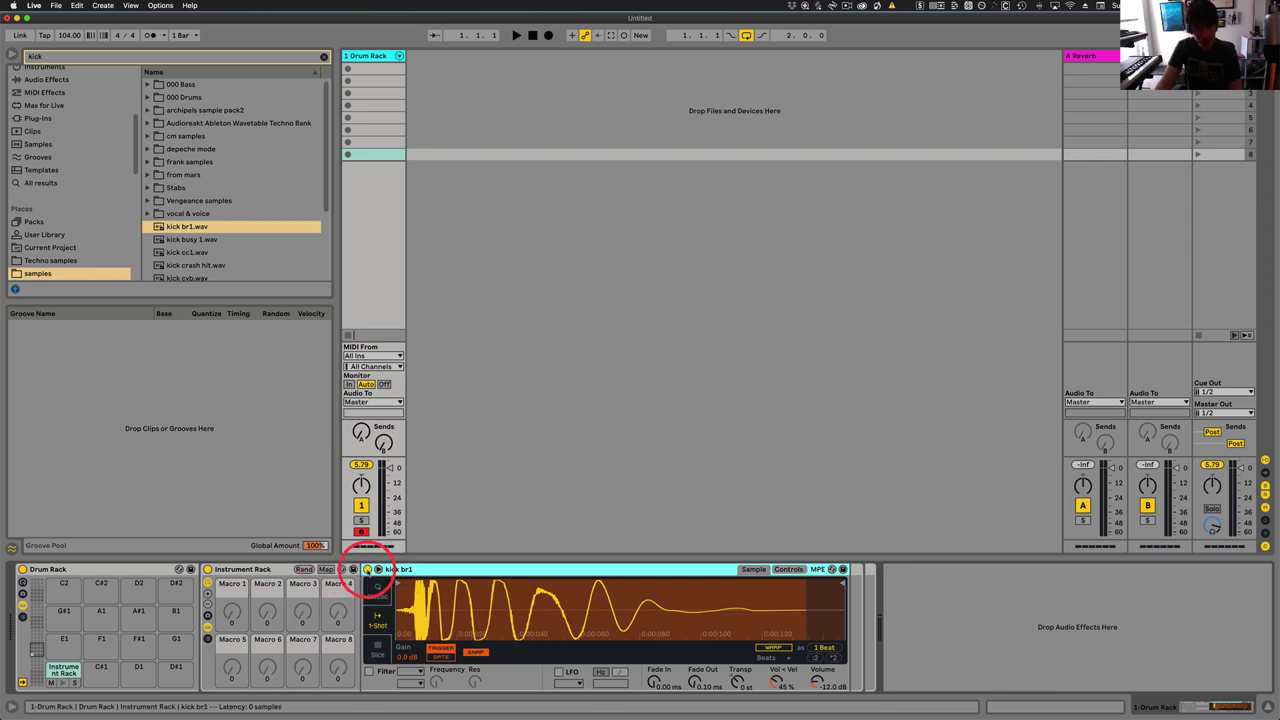
pyautogui.rightClick(368, 568)
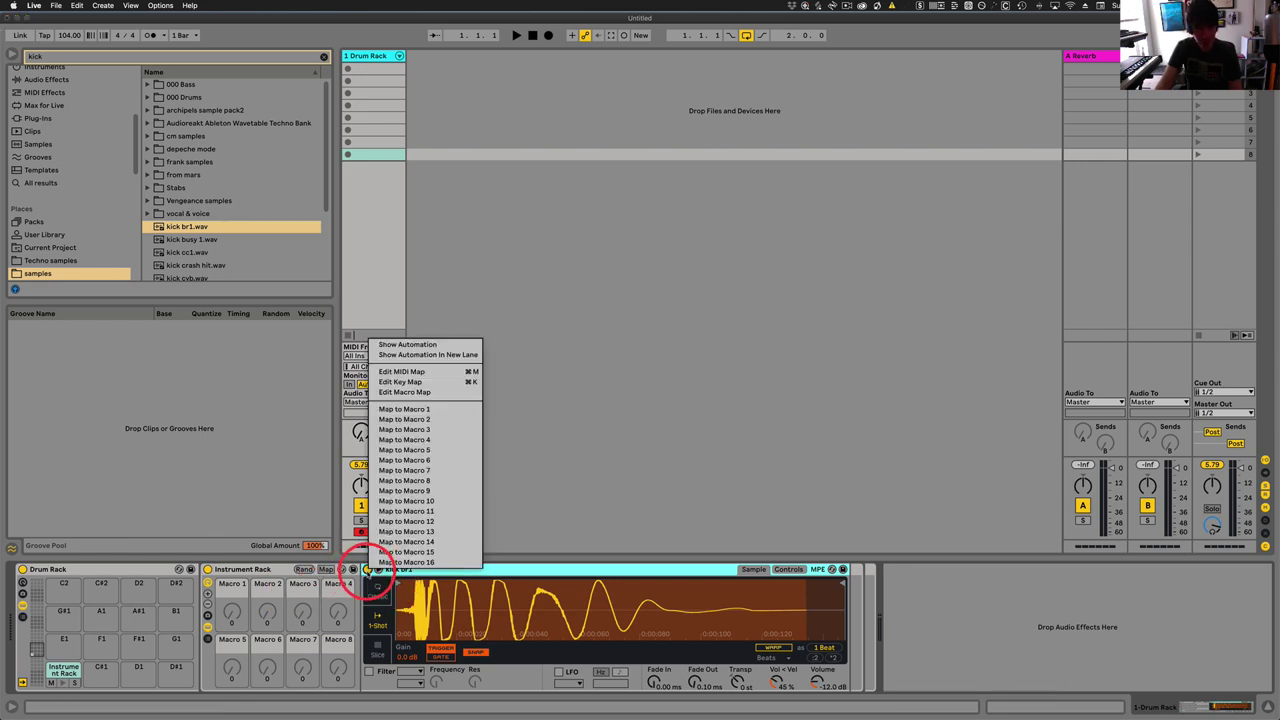
pyautogui.click(408, 410)
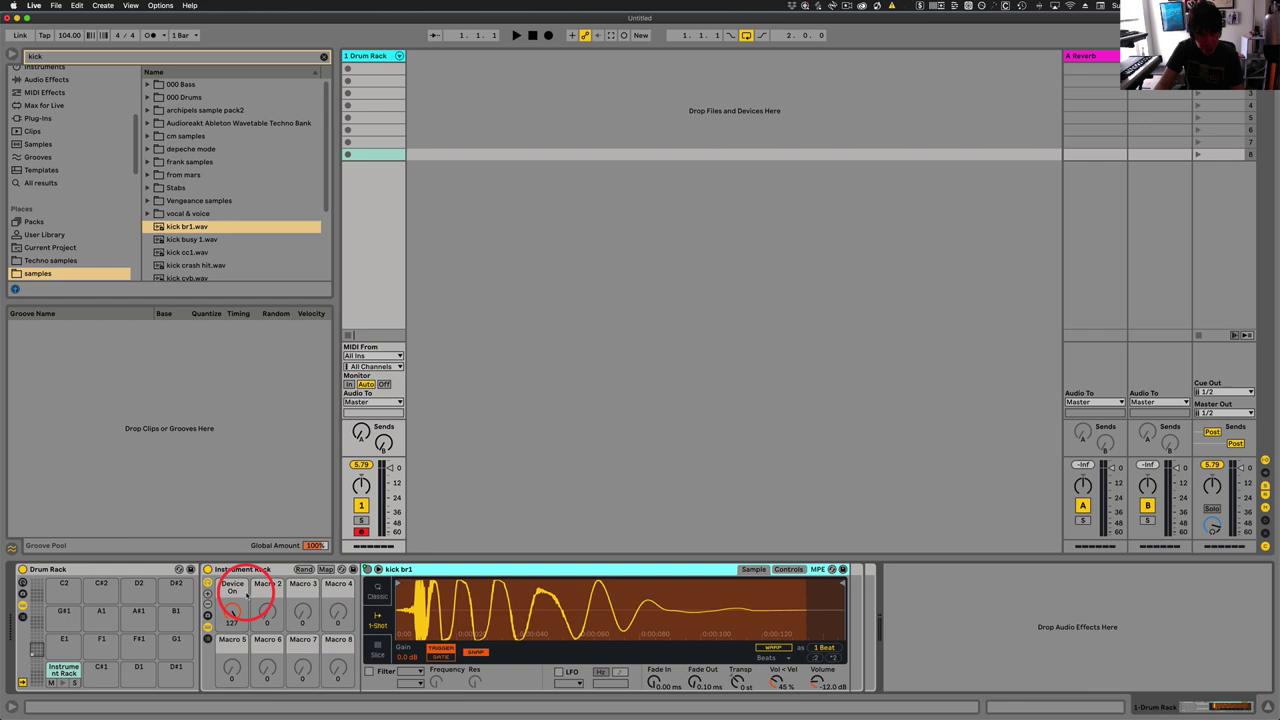
# Step: Show the chain list and zone editor, and map the Chain Selector to Macro 1
pyautogui.click(207, 628)
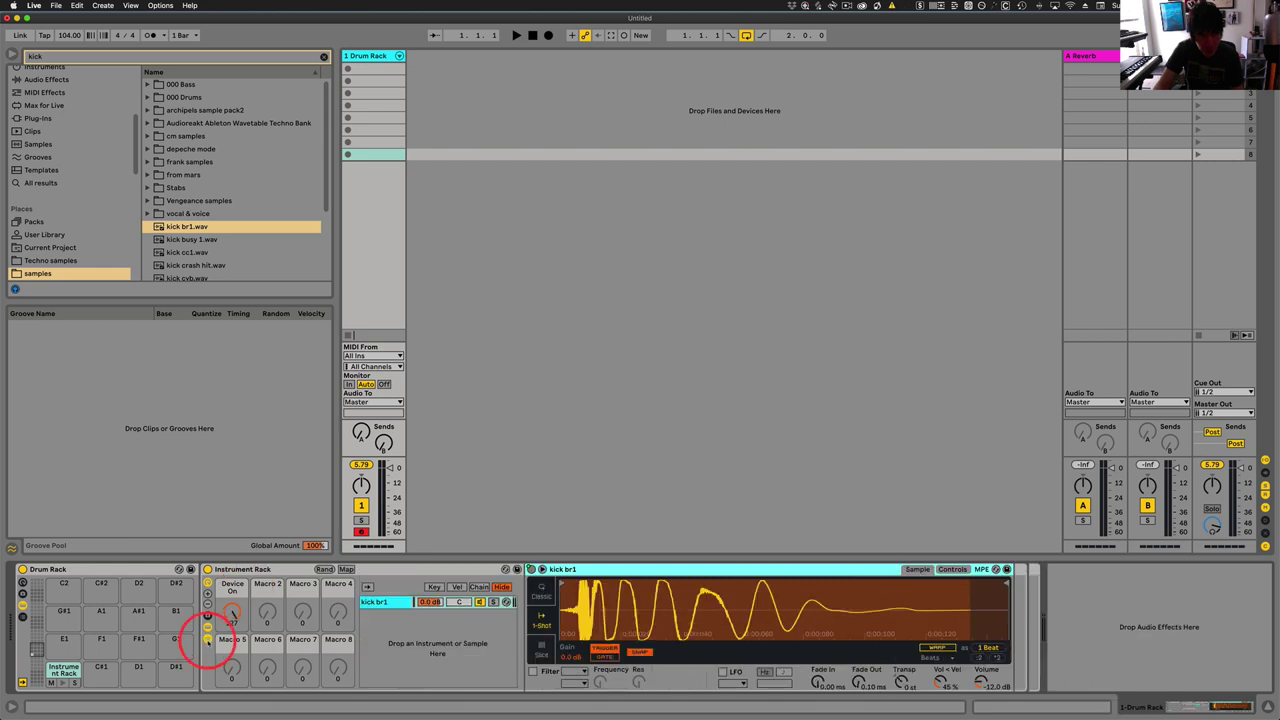
pyautogui.click(479, 587)
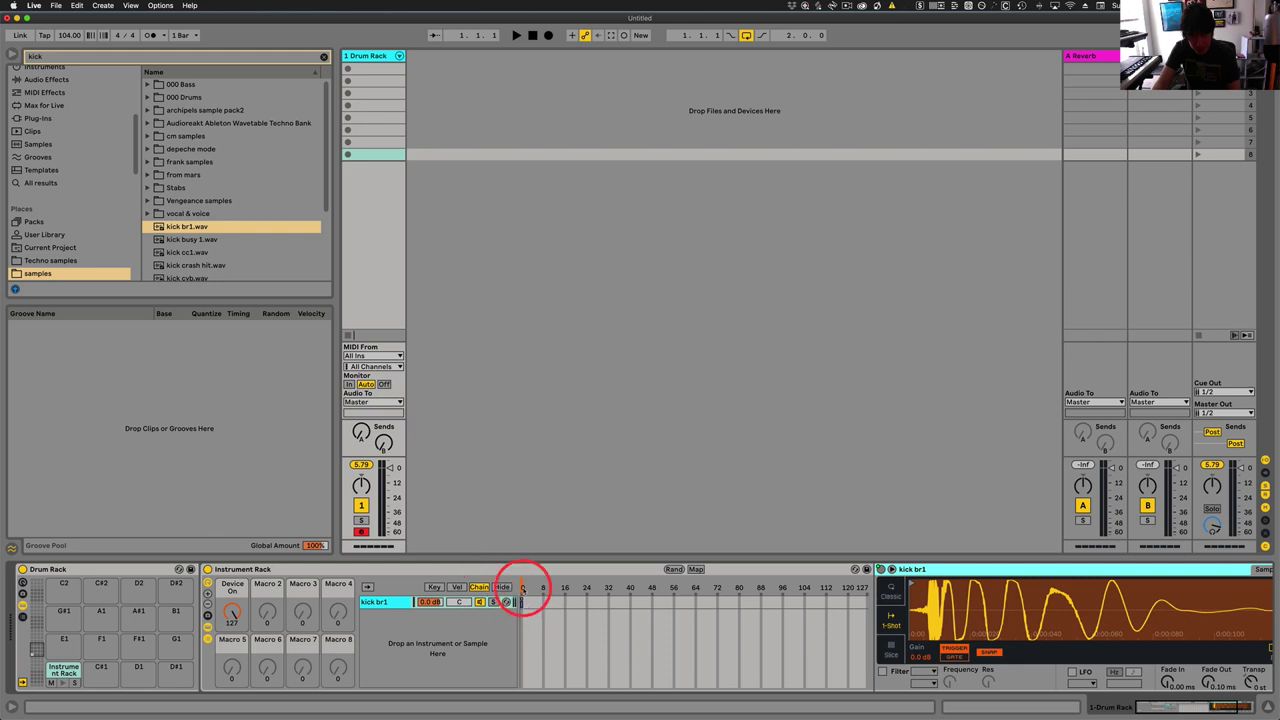
pyautogui.rightClick(519, 598)
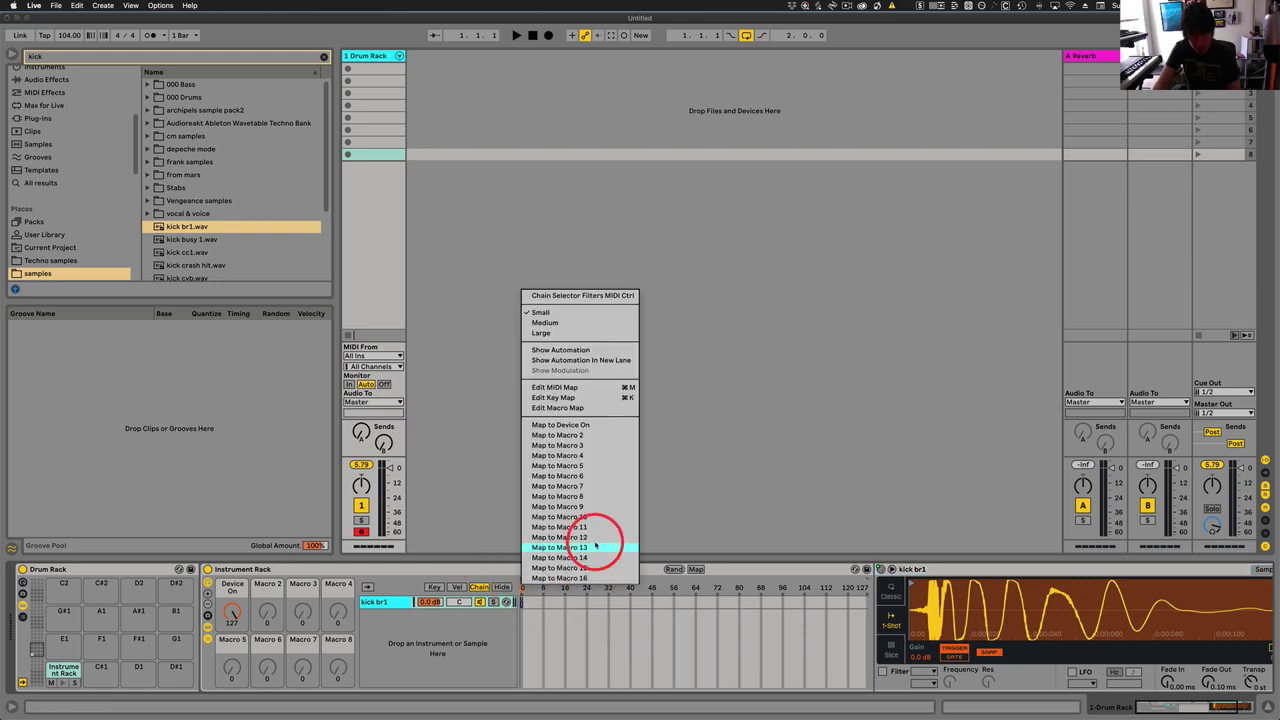
pyautogui.click(596, 547)
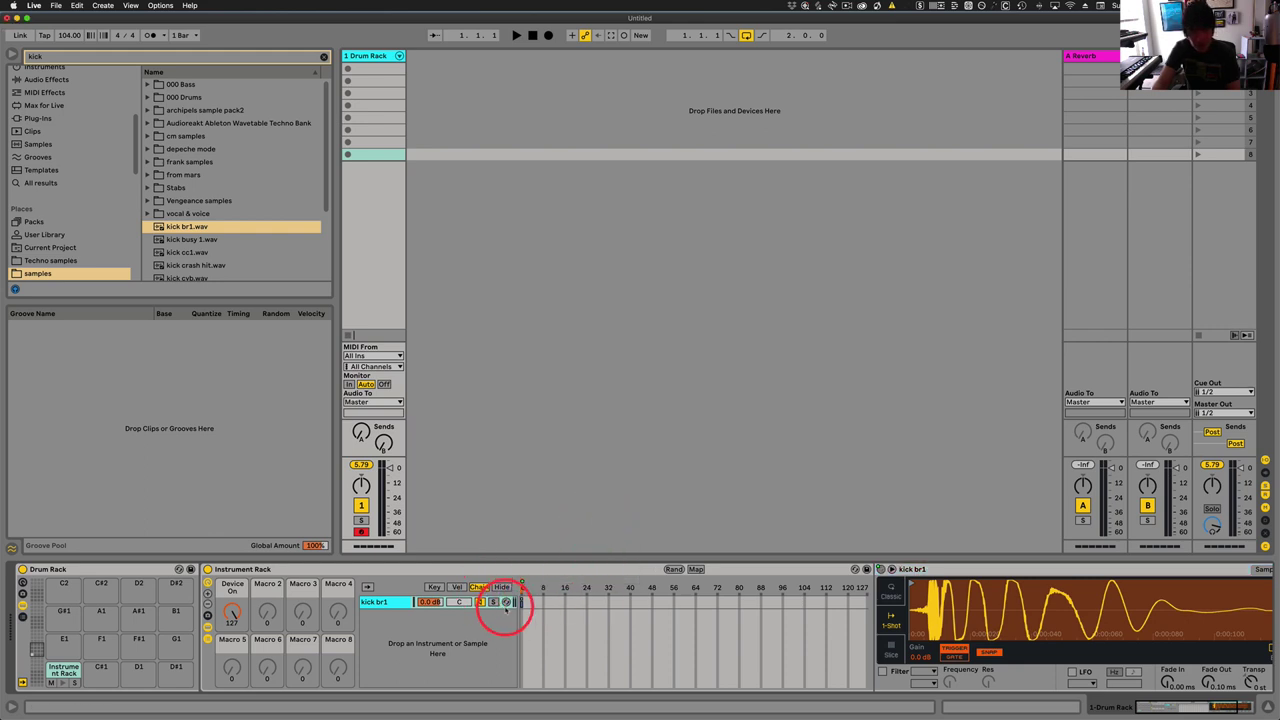
pyautogui.rightClick(521, 590)
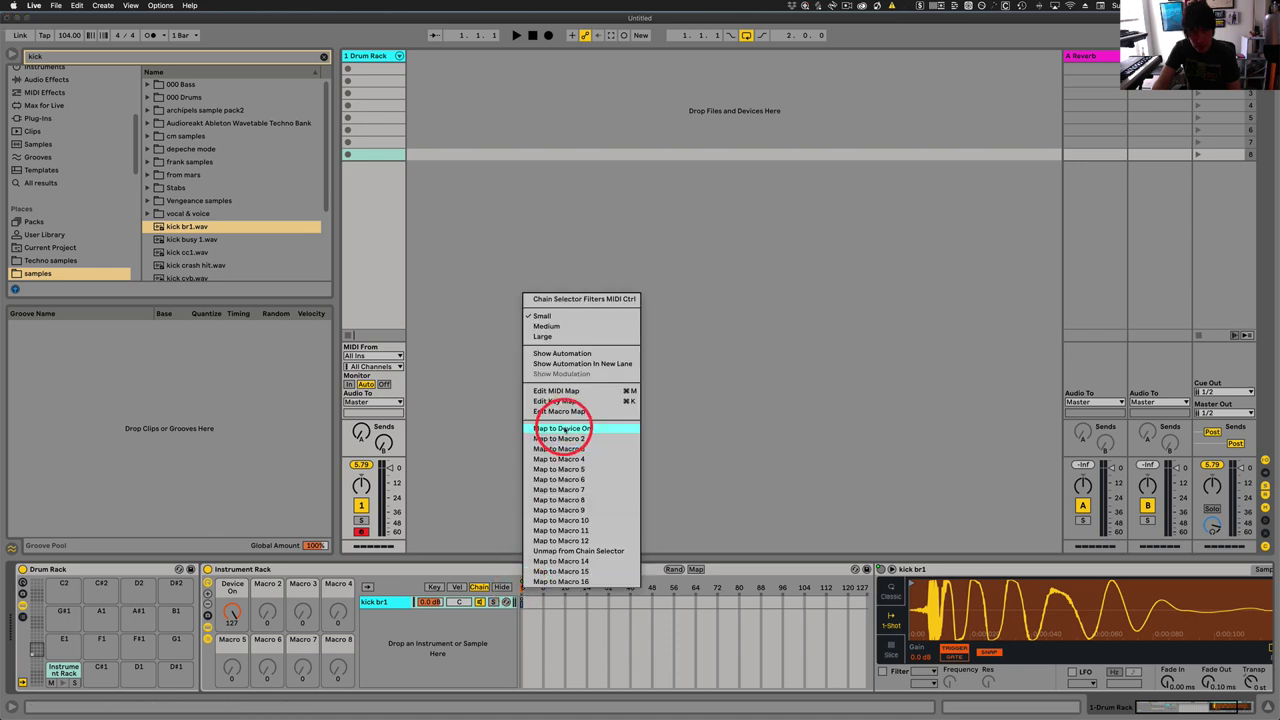
pyautogui.click(563, 423)
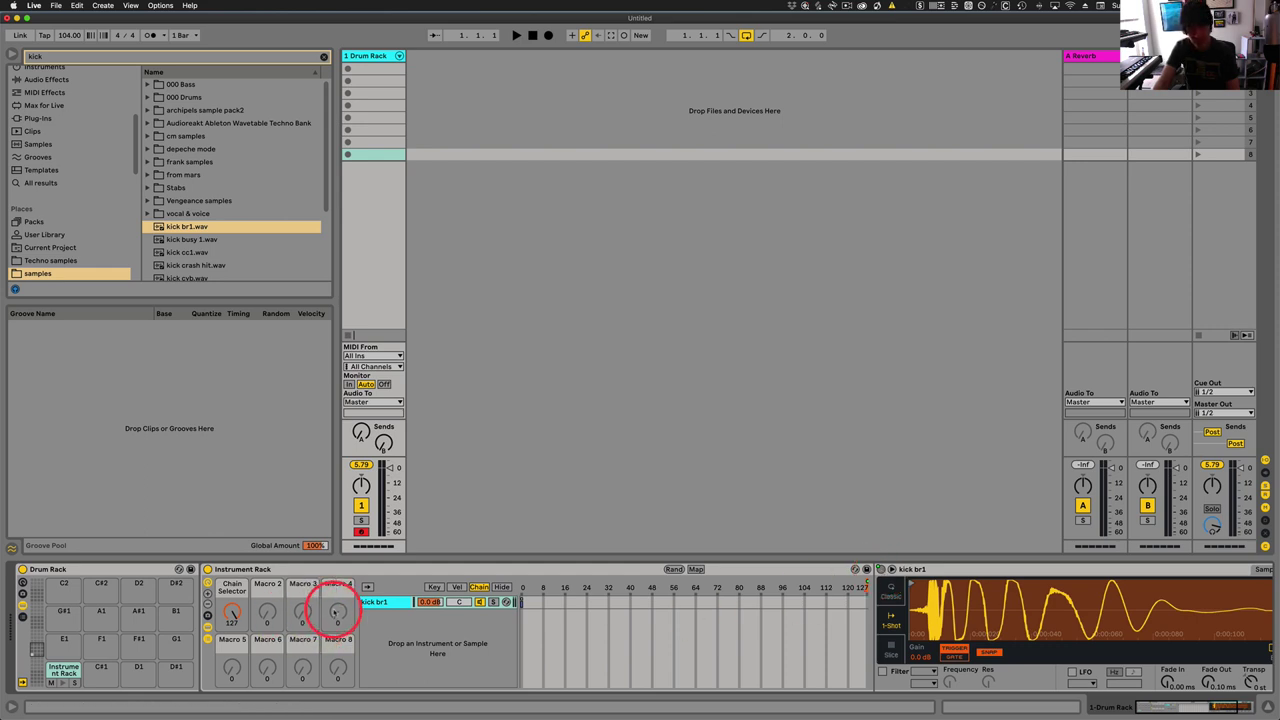
pyautogui.click(380, 603)
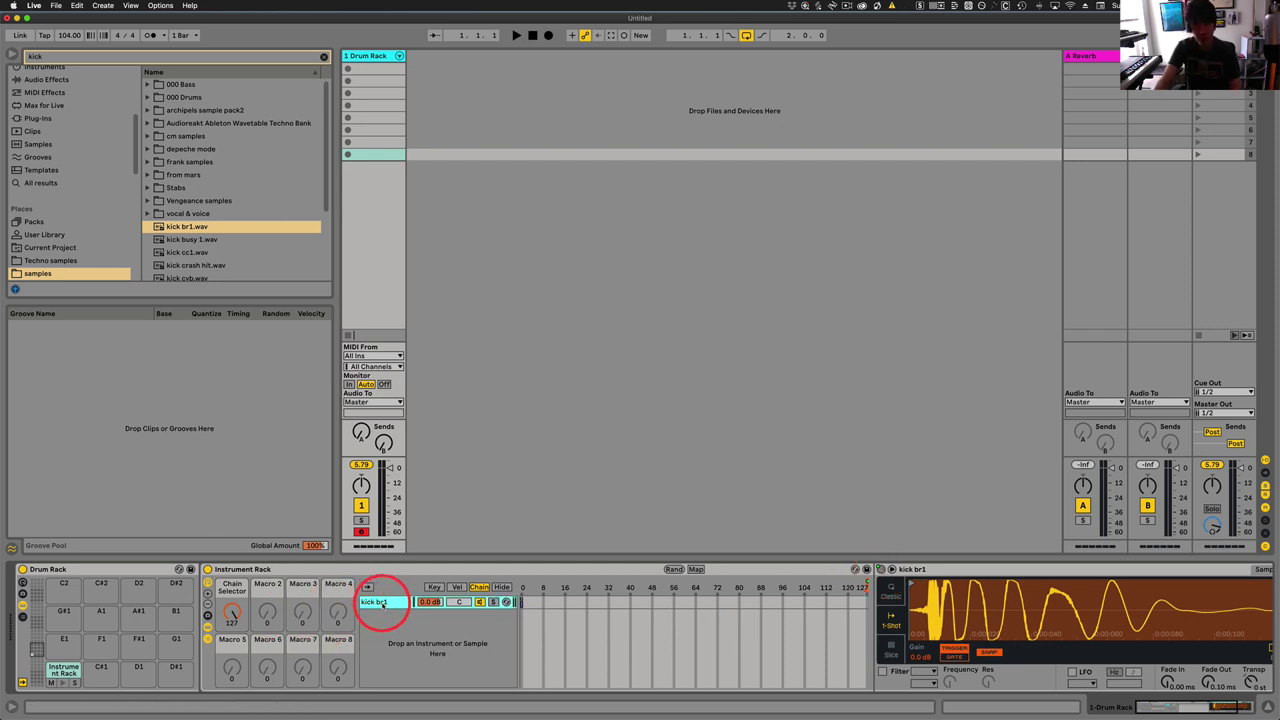
pyautogui.scroll(-3, 257, 240)
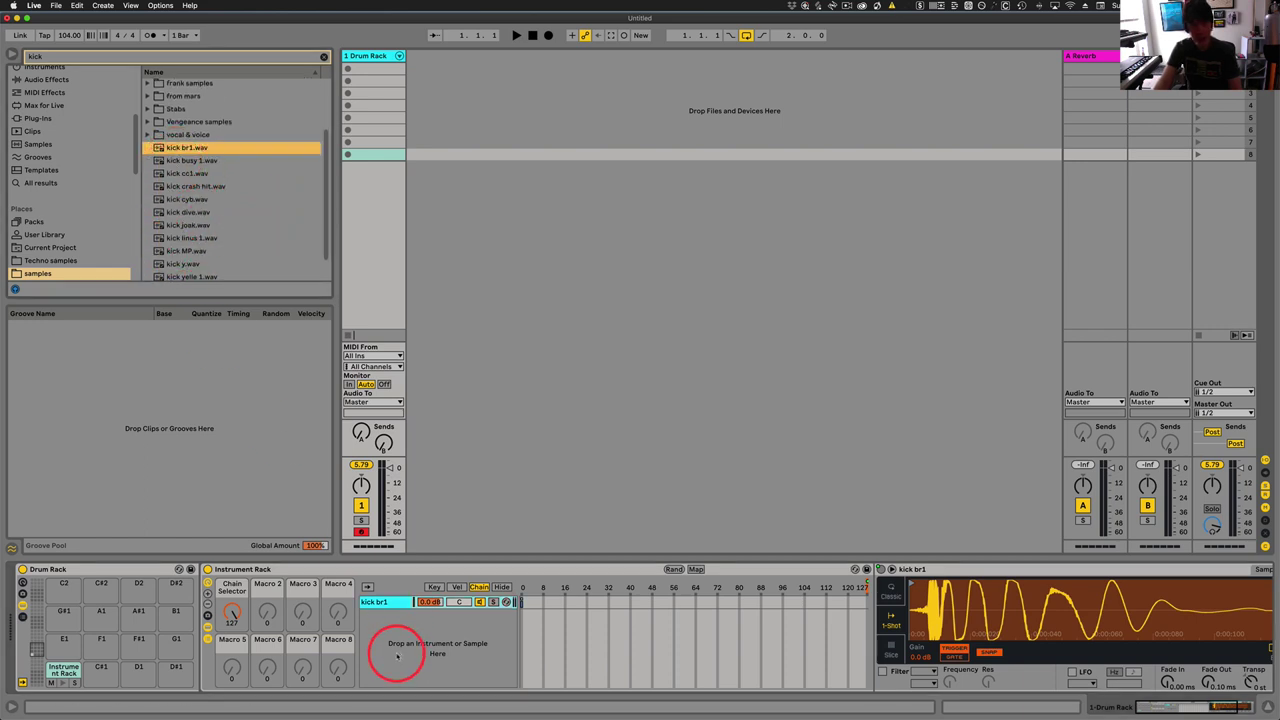
# Step: Duplicate the kick br1 chain with Cmd+D, then delete the extra copy to leave five
pyautogui.click(383, 605)
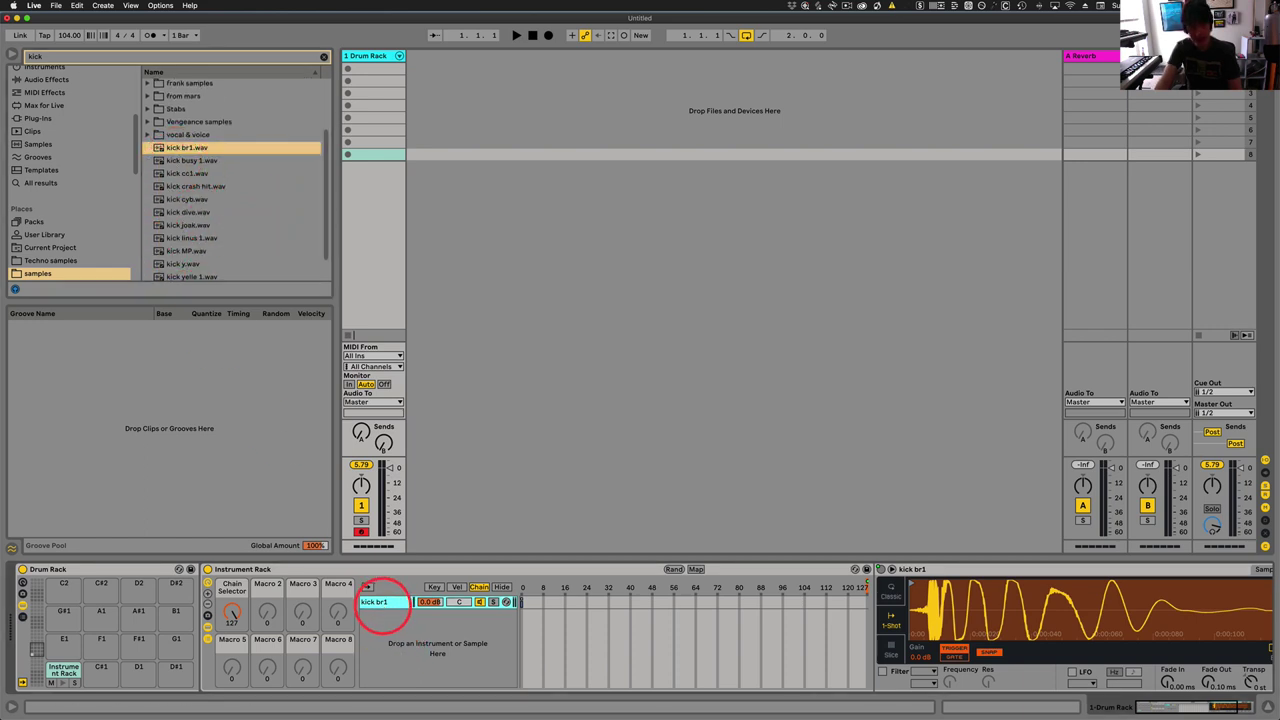
pyautogui.press('super+d')
pyautogui.press('super+d')
pyautogui.press('super+d')
pyautogui.press('super+d')
pyautogui.press('super+d')
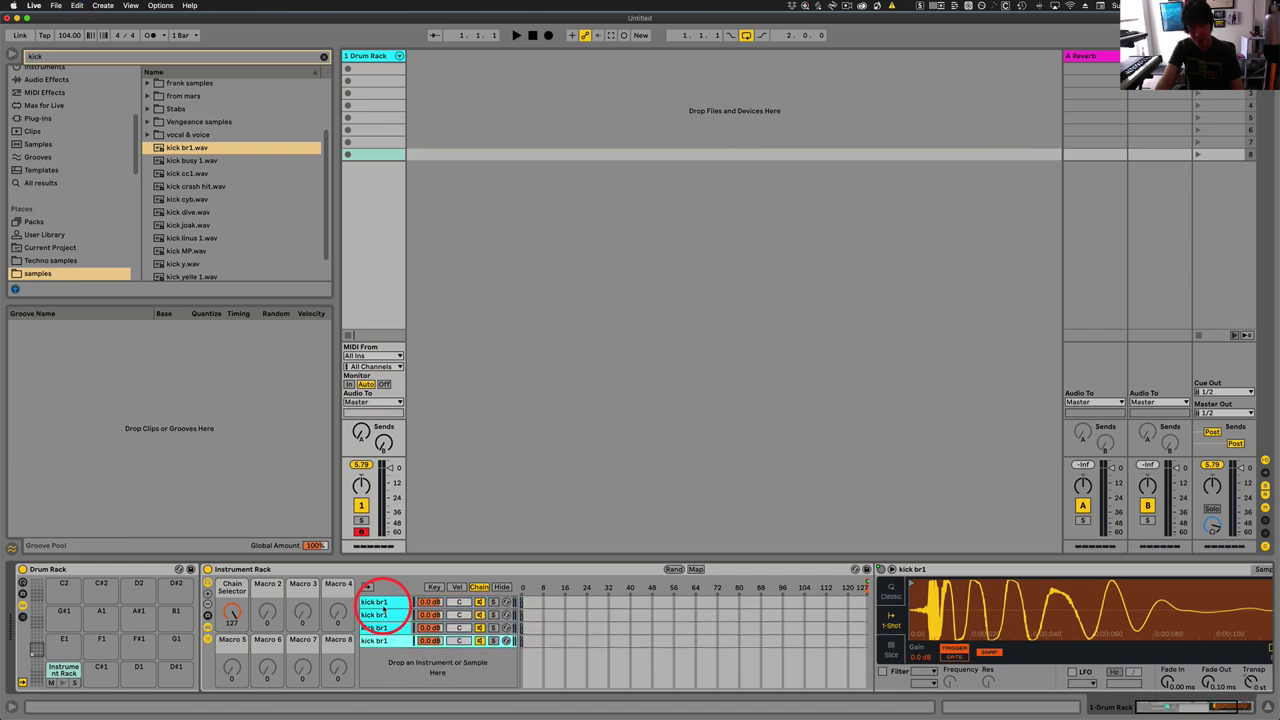
pyautogui.click(392, 617)
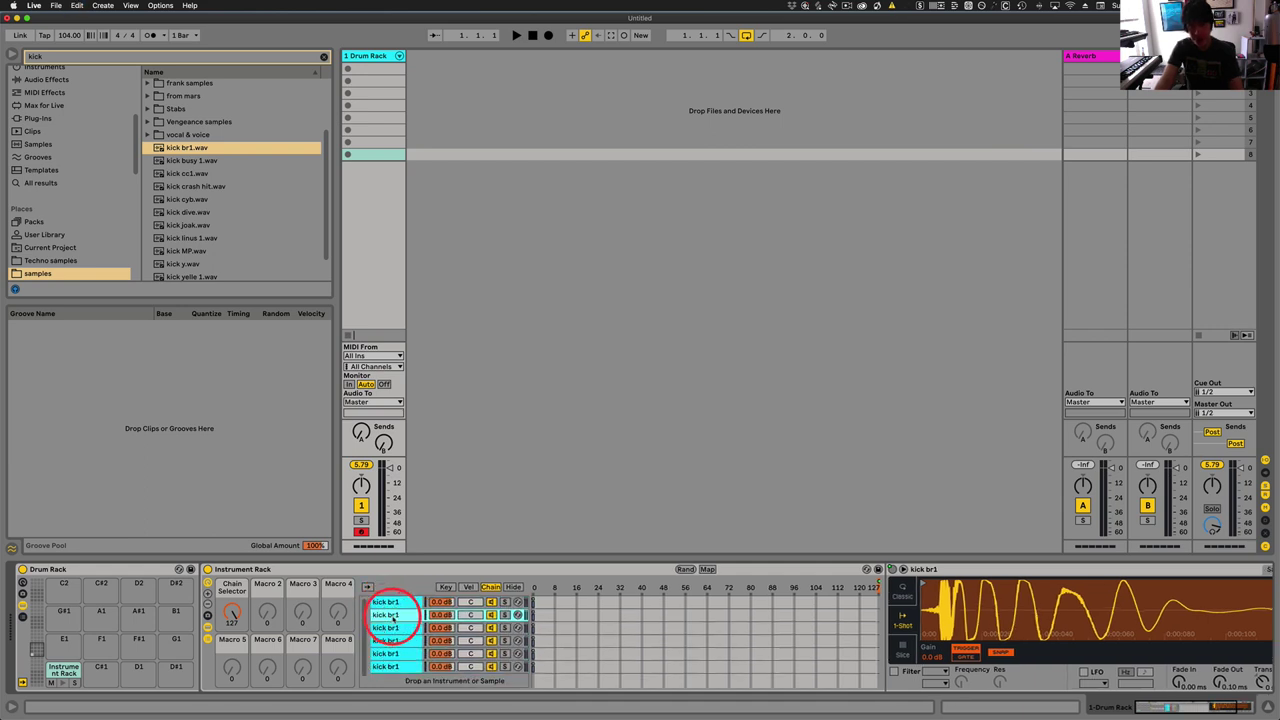
pyautogui.click(392, 629)
pyautogui.click(393, 641)
pyautogui.click(394, 654)
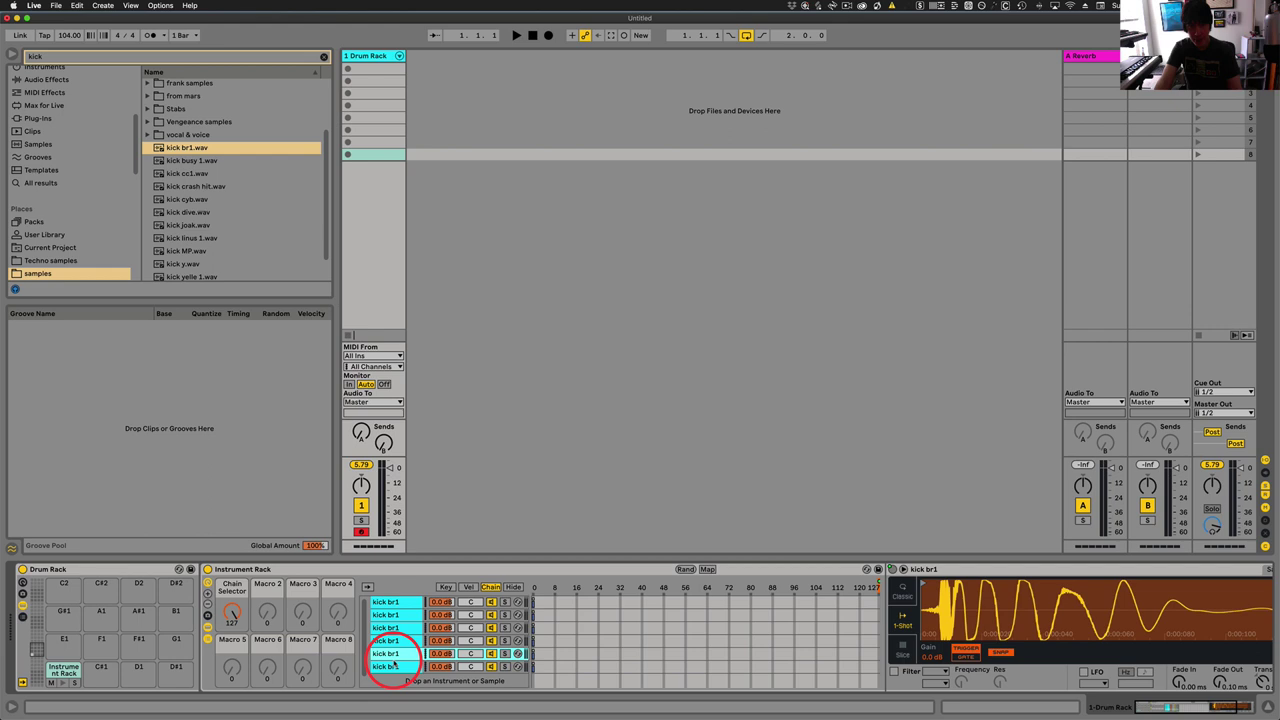
pyautogui.click(383, 612)
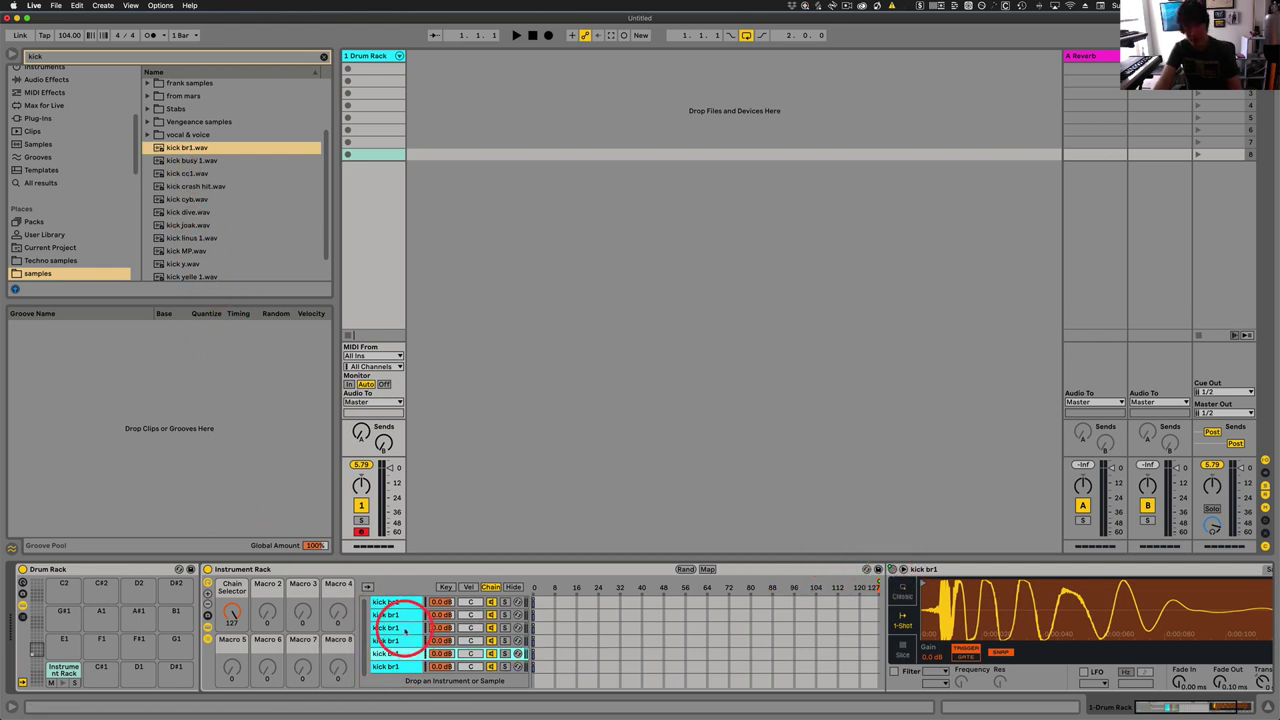
pyautogui.press('Delete')
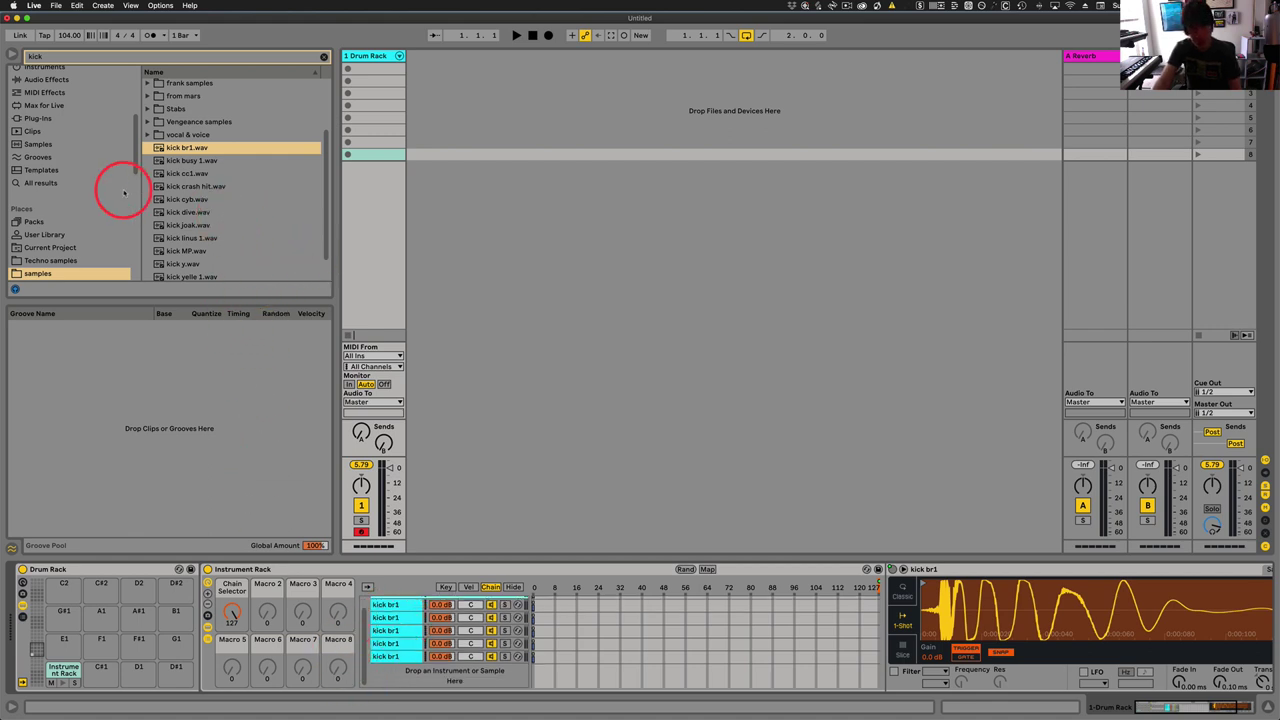
# Step: Add kick cc1.wav as a chain and load it into the second chain's Simpler
pyautogui.click(168, 172)
pyautogui.moveTo(314, 588); pyautogui.dragTo(405, 682)
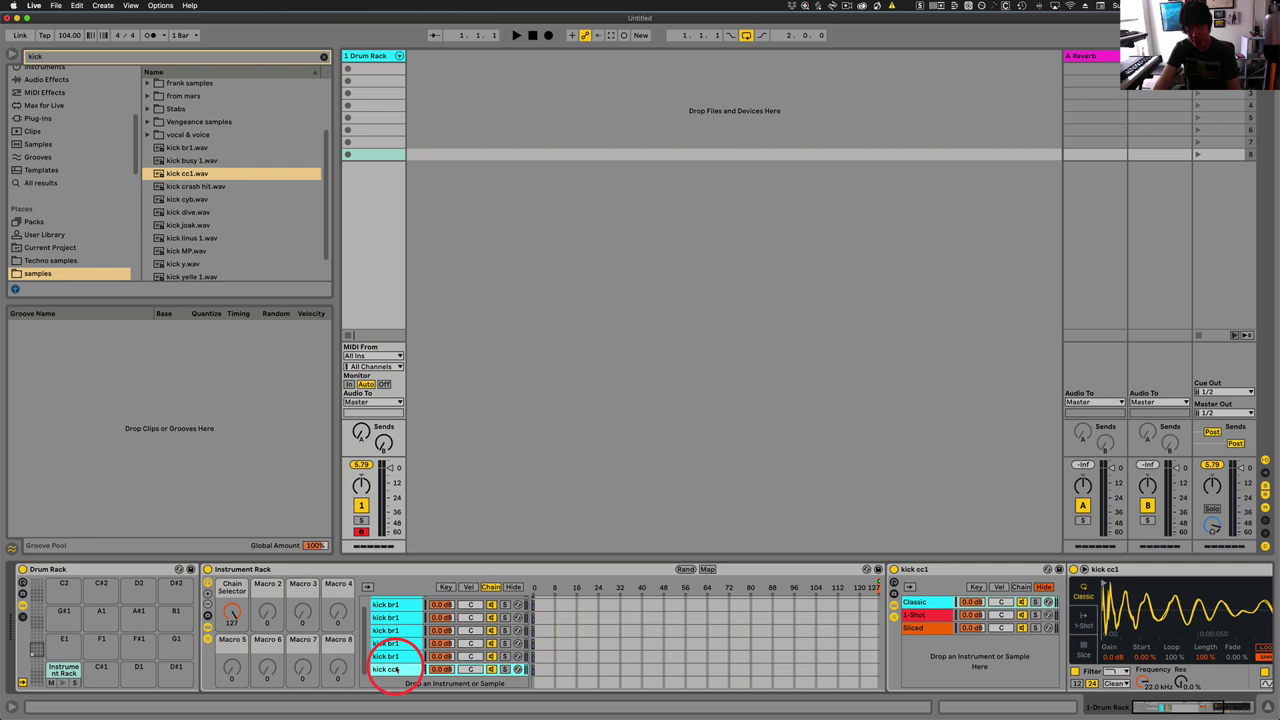
pyautogui.click(397, 670)
pyautogui.doubleClick(401, 678)
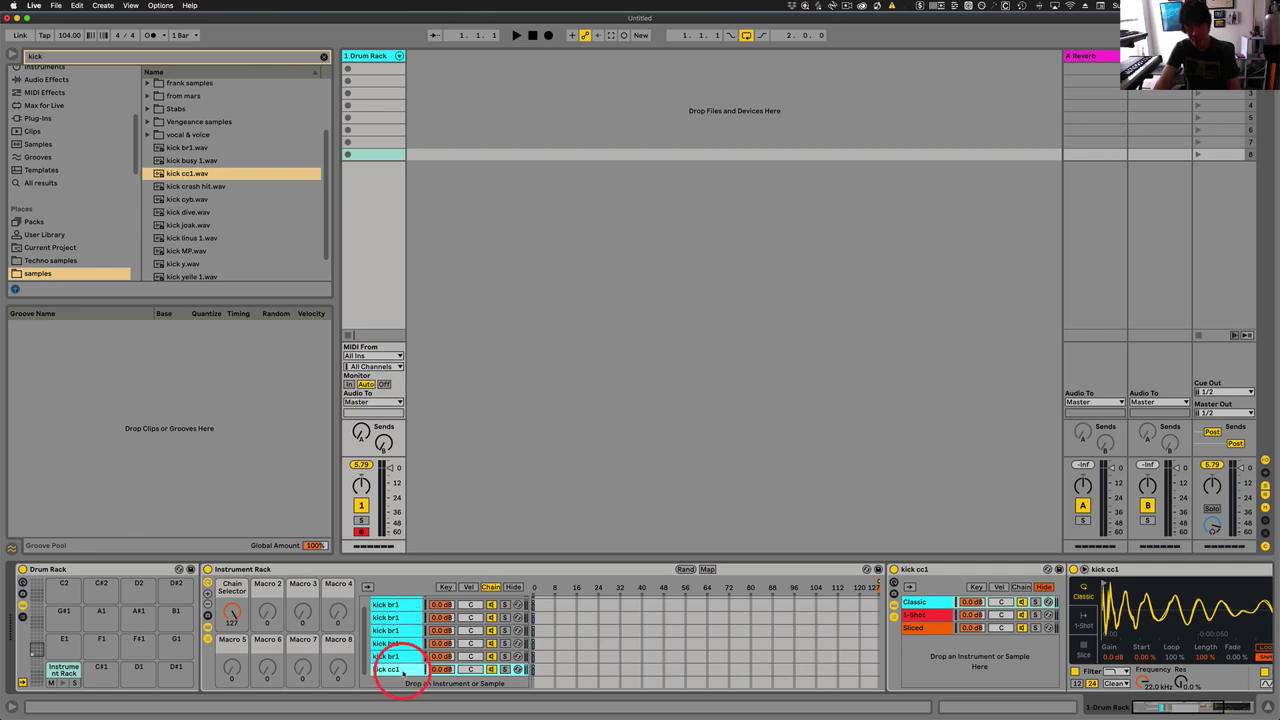
pyautogui.moveTo(400, 672); pyautogui.dragTo(400, 614)
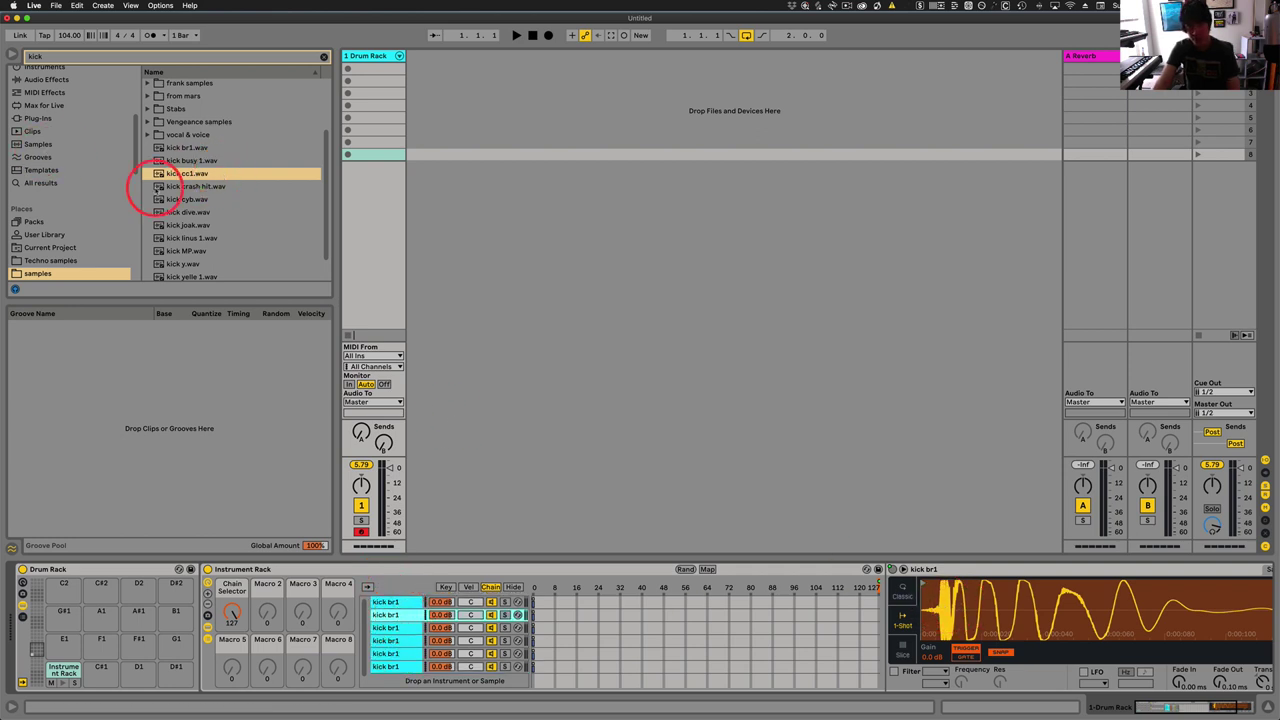
pyautogui.moveTo(157, 173); pyautogui.dragTo(1029, 609)
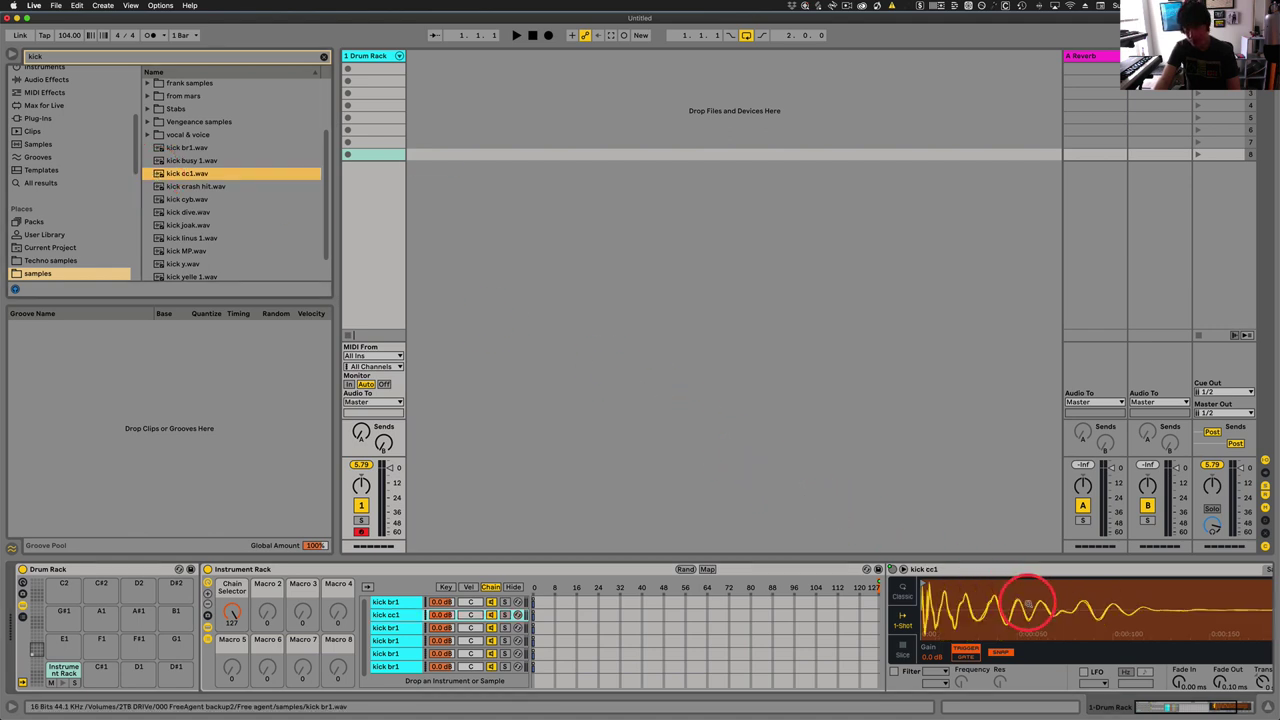
# Step: Load kick cyb, kick joak and kick MP samples into the third, fourth and fifth chains
pyautogui.click(390, 626)
pyautogui.moveTo(160, 186); pyautogui.dragTo(1017, 606)
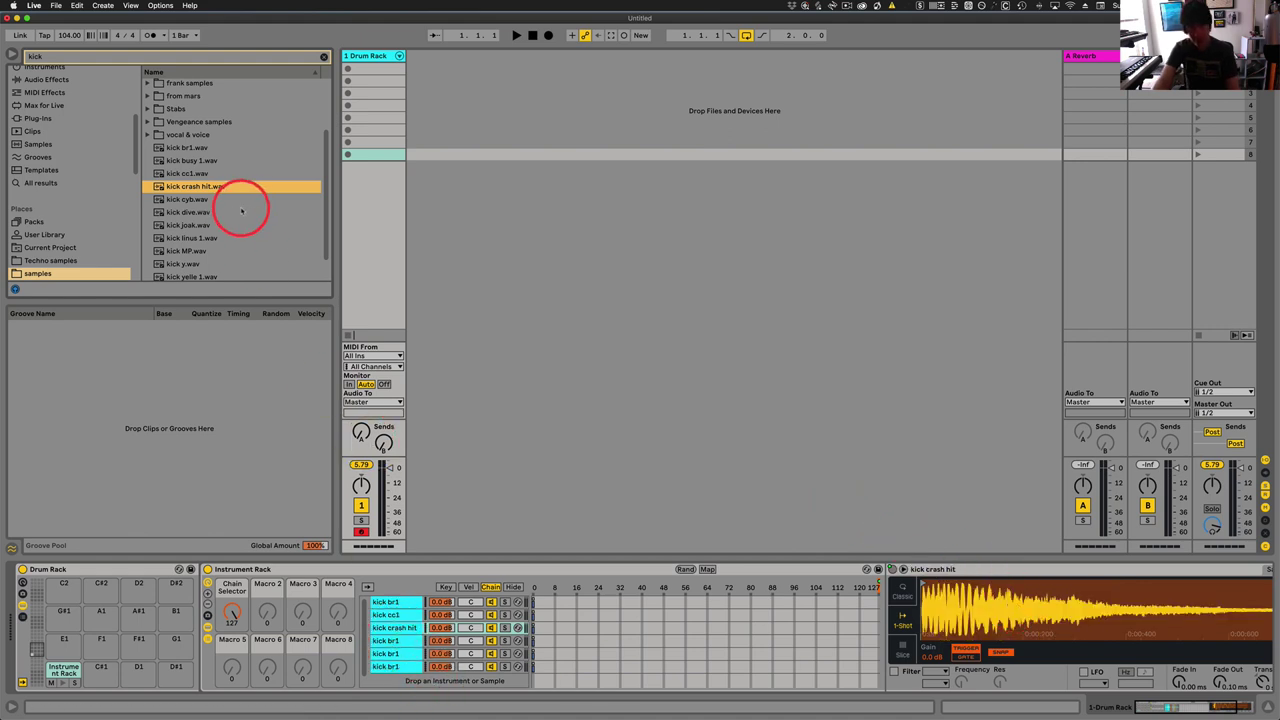
pyautogui.click(168, 200)
pyautogui.moveTo(166, 200); pyautogui.dragTo(980, 613)
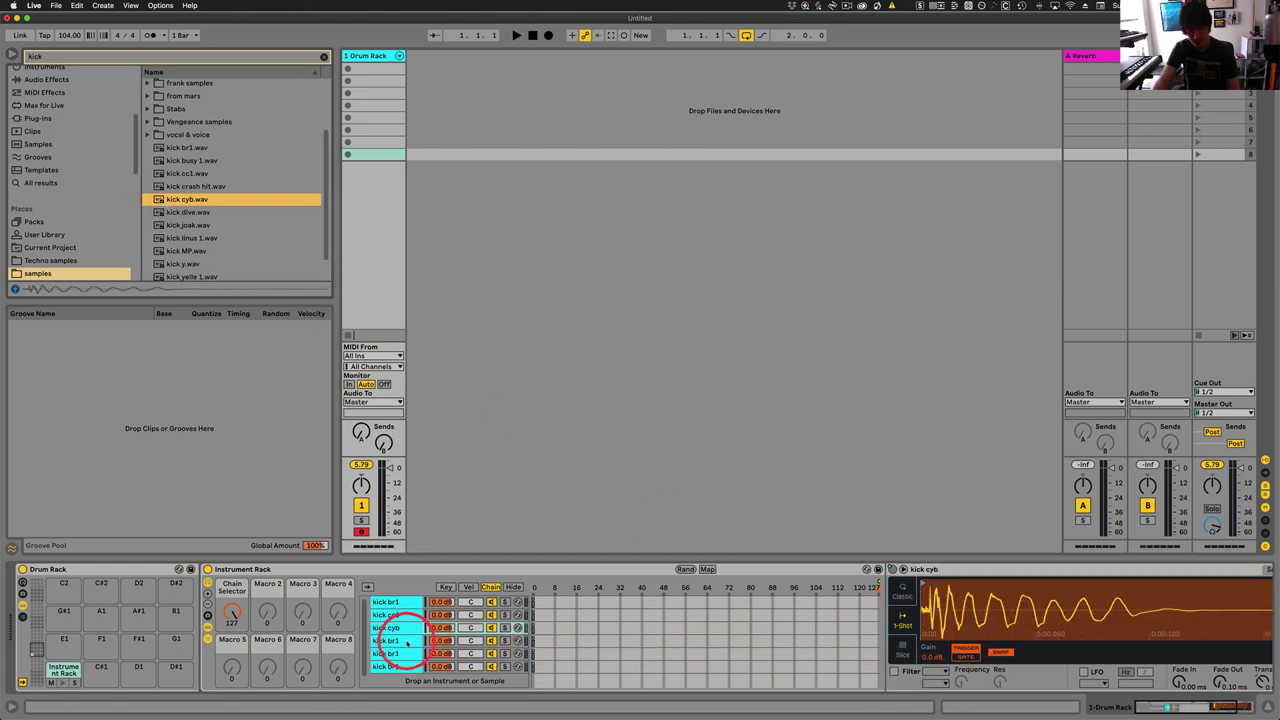
pyautogui.click(392, 640)
pyautogui.moveTo(148, 224); pyautogui.dragTo(1038, 605)
pyautogui.click(390, 653)
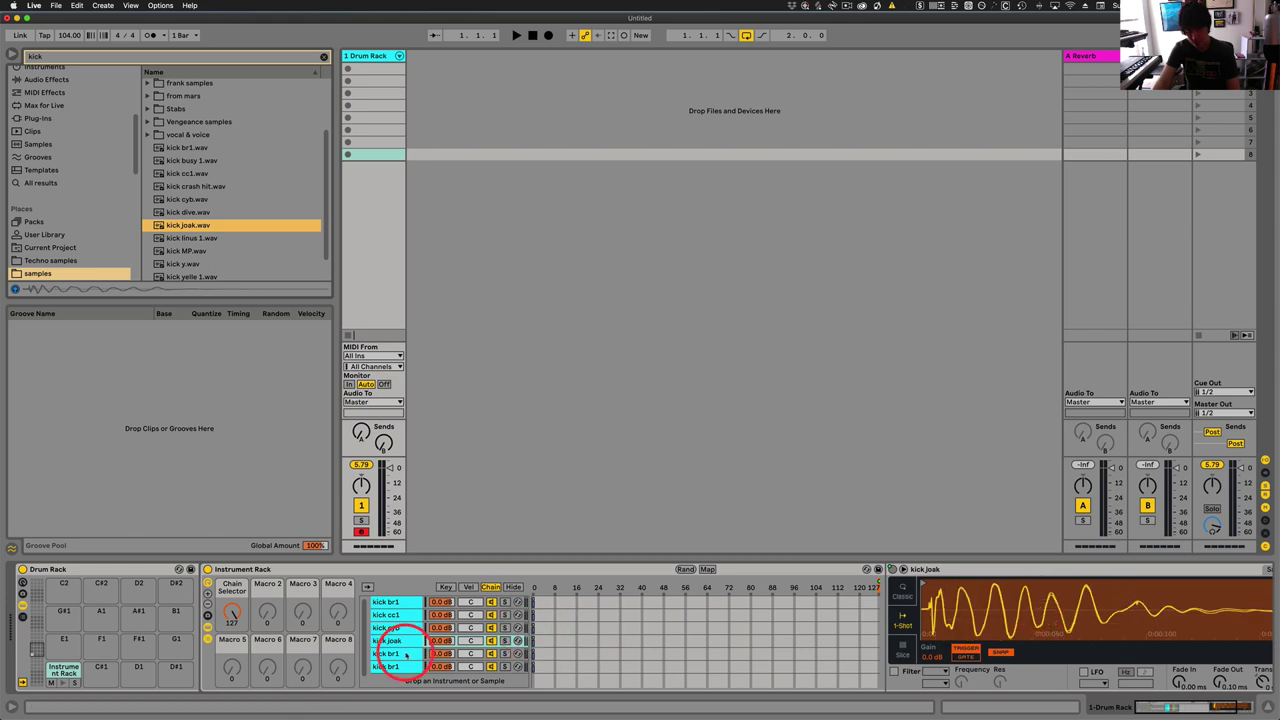
pyautogui.moveTo(181, 252); pyautogui.dragTo(946, 600)
pyautogui.click(400, 663)
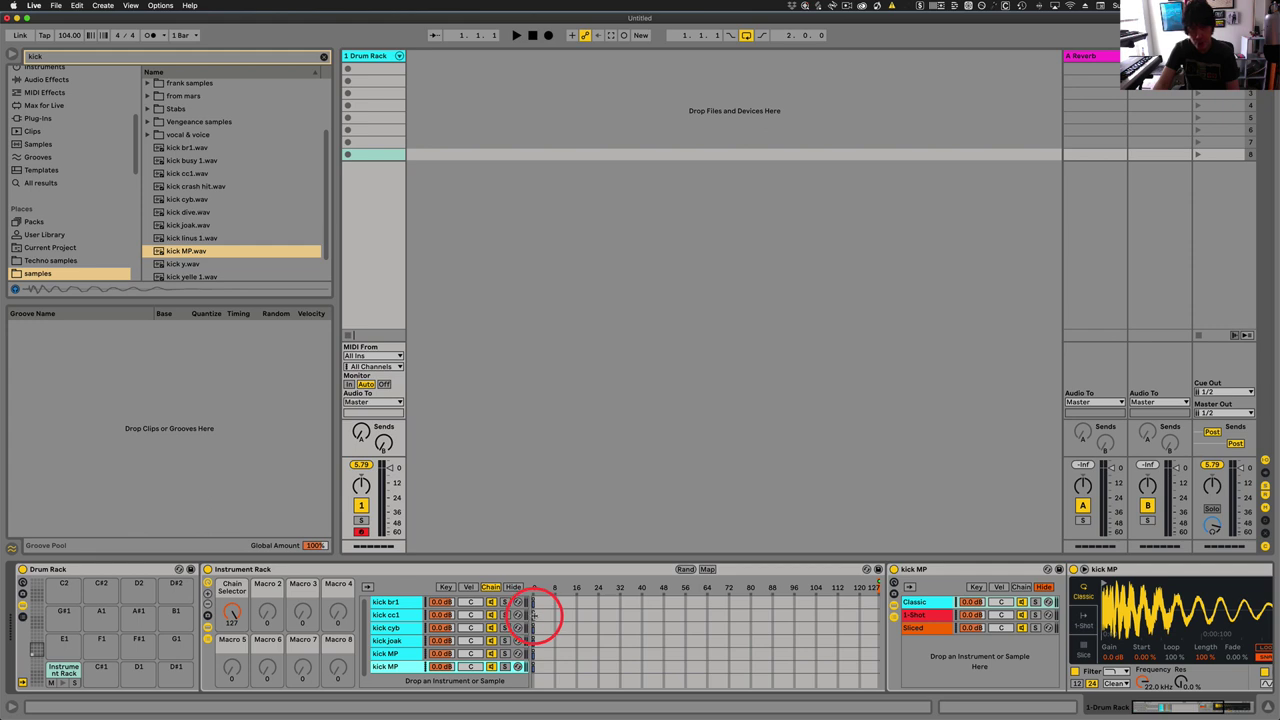
# Step: Check the kick cc1, cyb, joak and br1 chains in the Chain zone editor
pyautogui.click(532, 614)
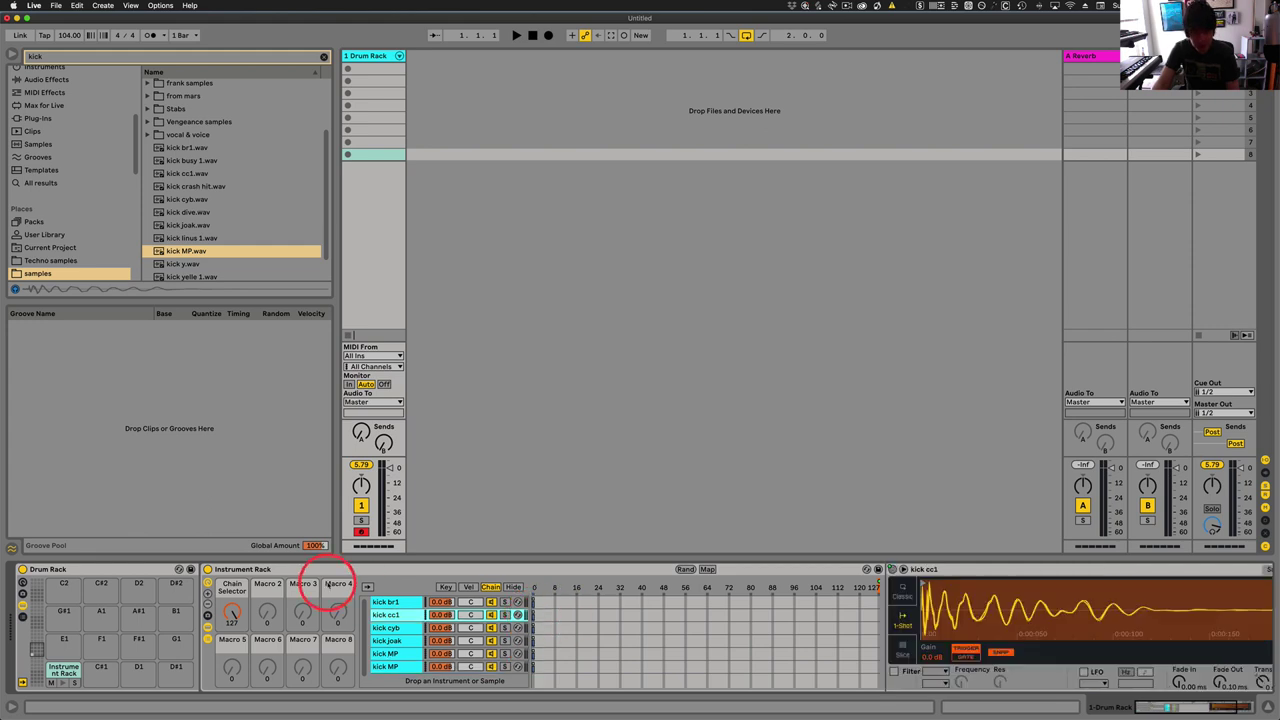
pyautogui.click(388, 601)
pyautogui.click(465, 614)
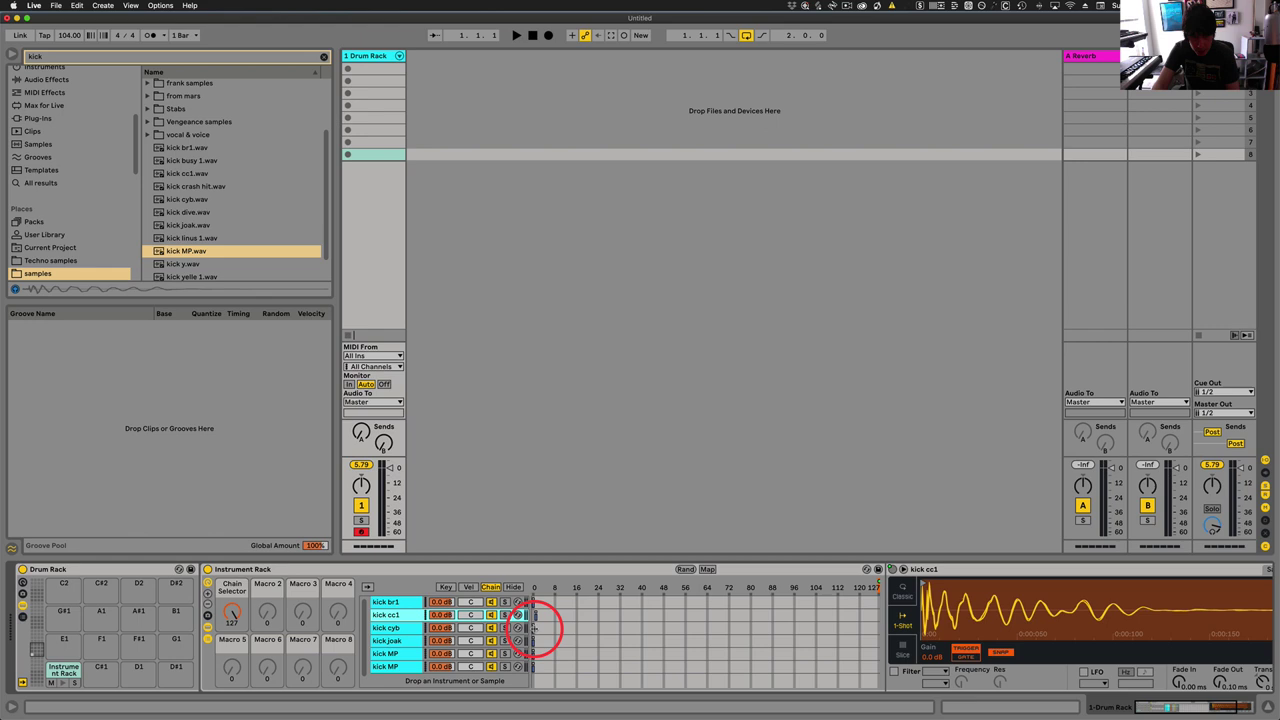
pyautogui.click(534, 628)
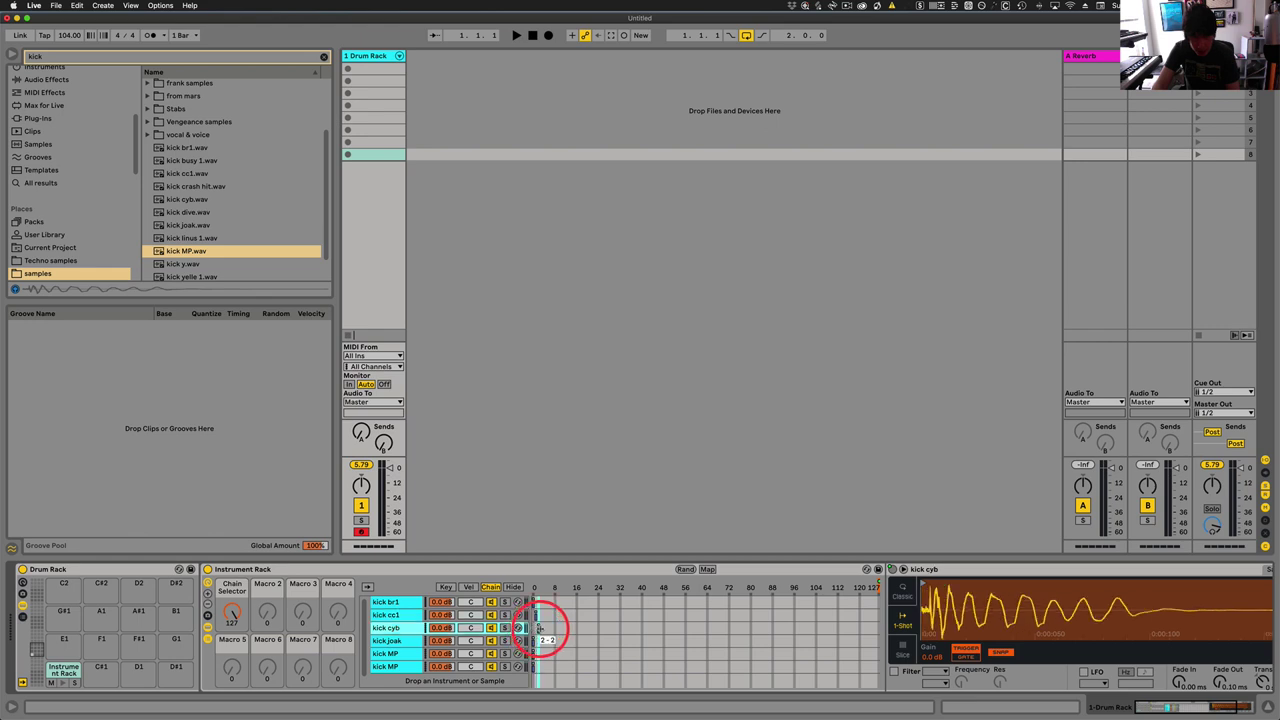
pyautogui.click(537, 640)
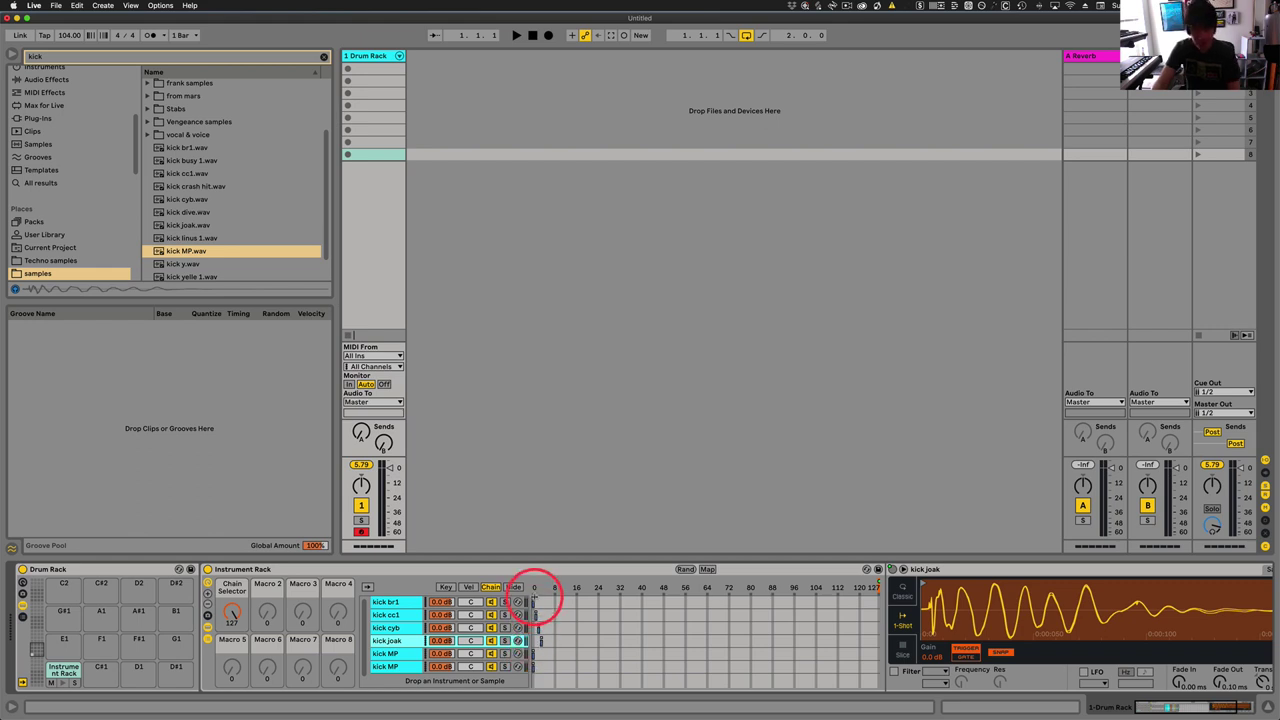
pyautogui.click(410, 602)
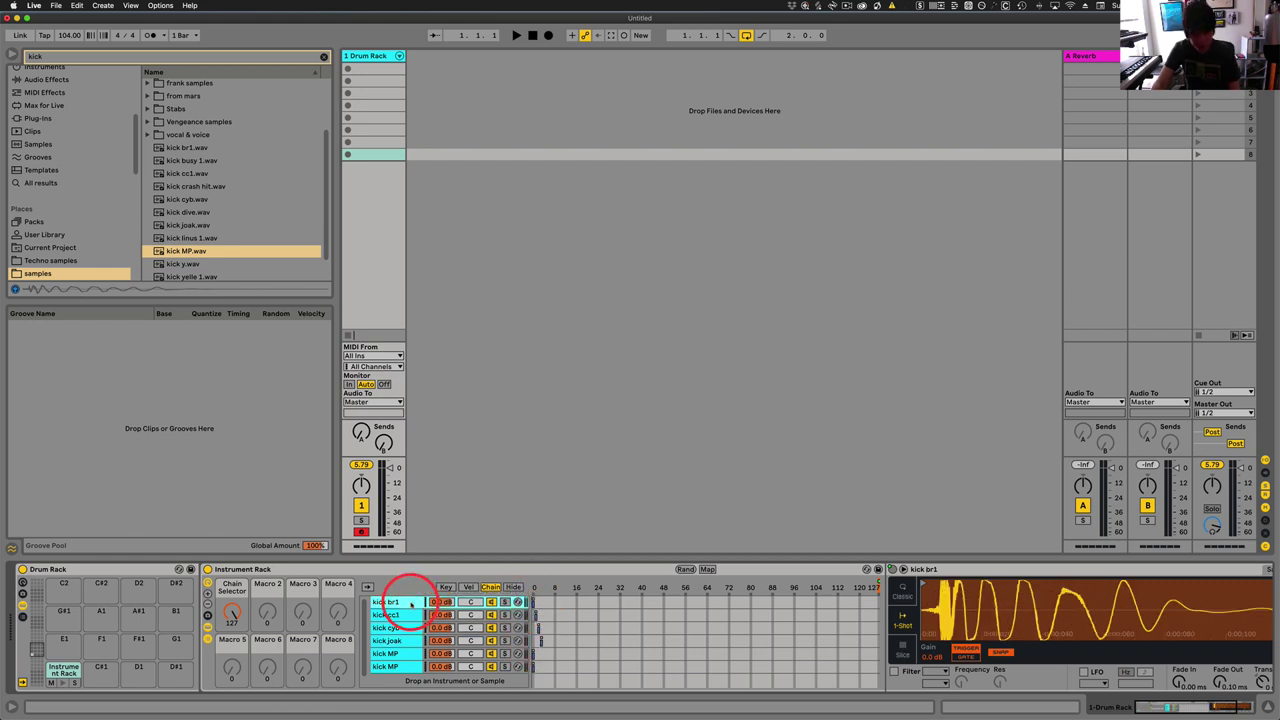
# Step: Select all chains, stretch their zones across 0–127, and distribute ranges equally
pyautogui.press('super+a')
pyautogui.moveTo(535, 601); pyautogui.dragTo(943, 601)
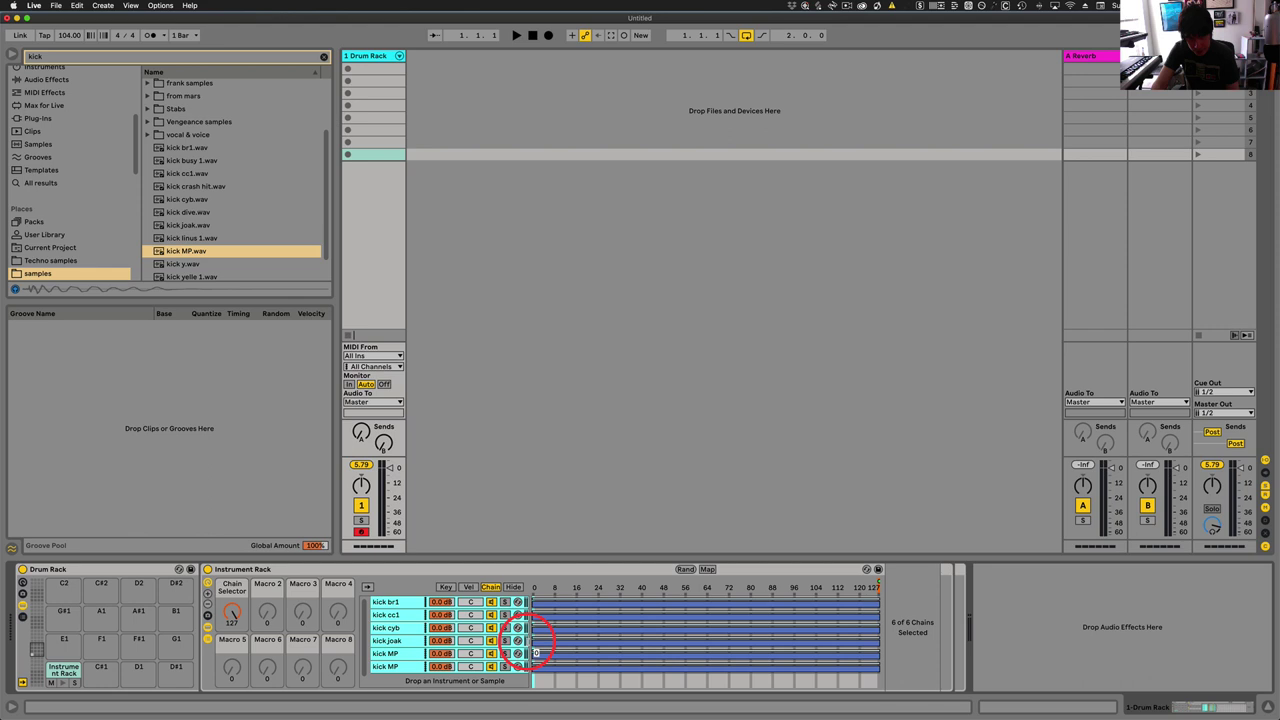
pyautogui.rightClick(740, 592)
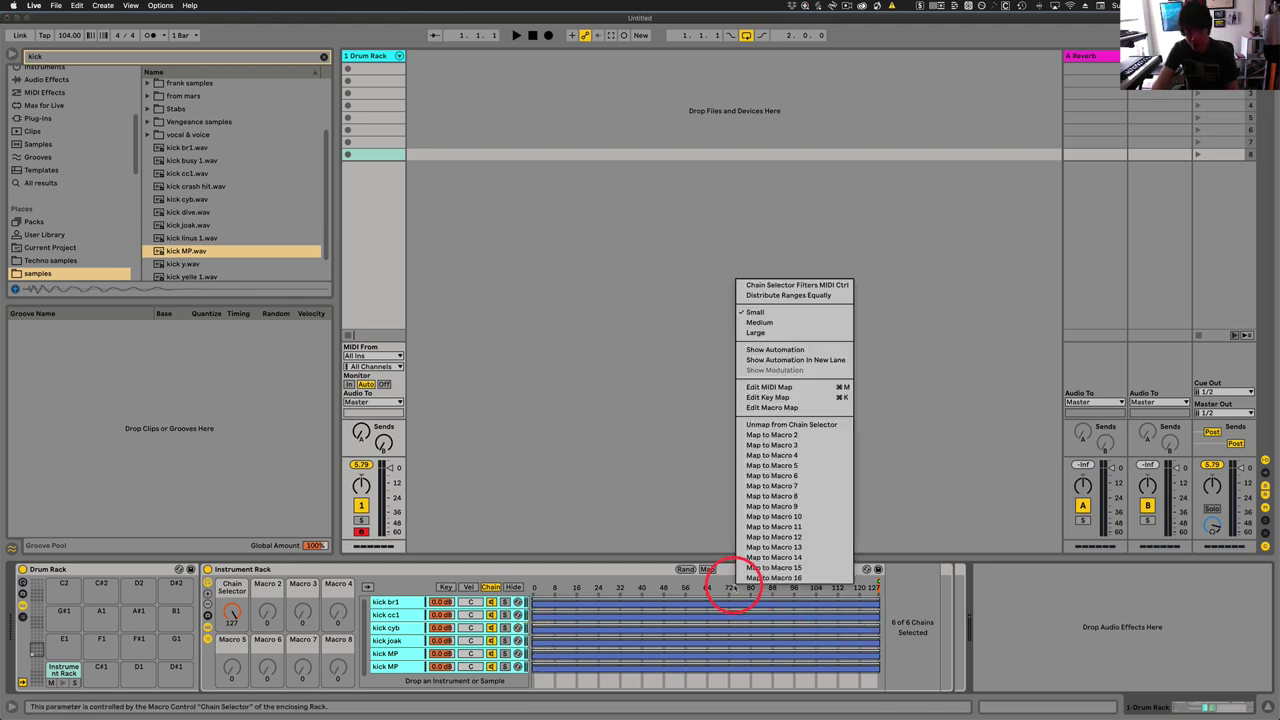
pyautogui.click(781, 297)
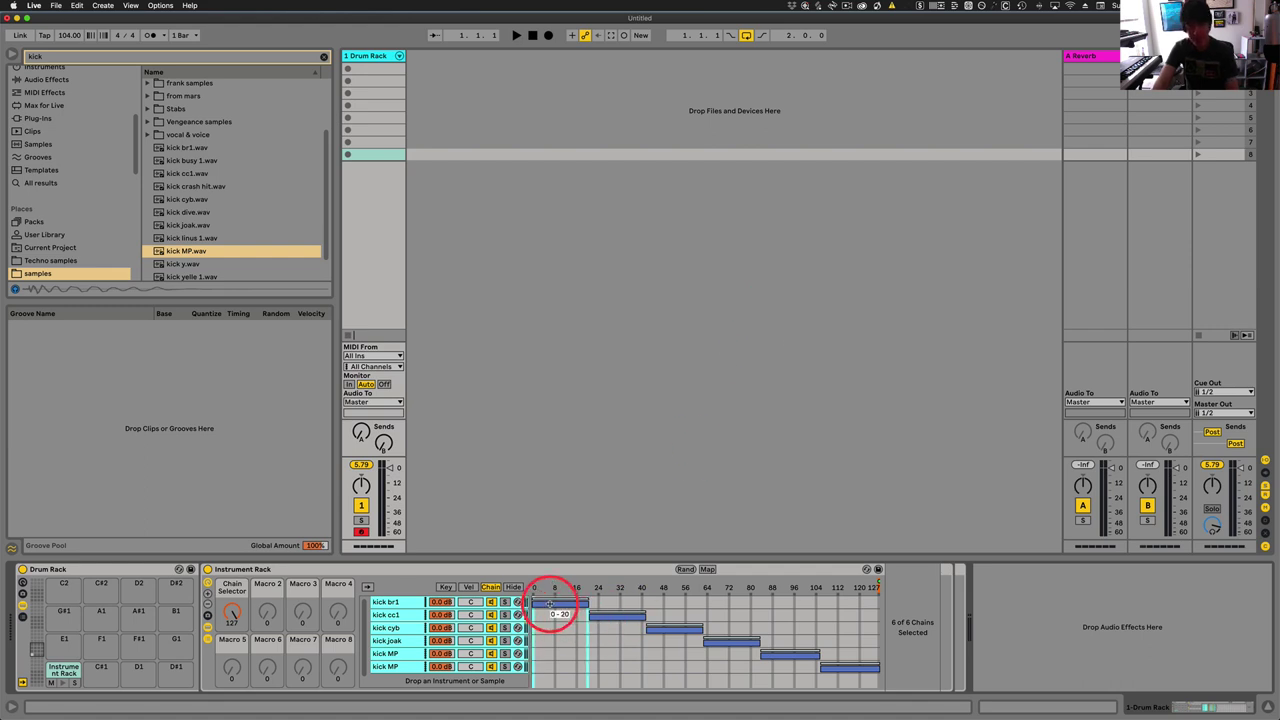
pyautogui.click(614, 614)
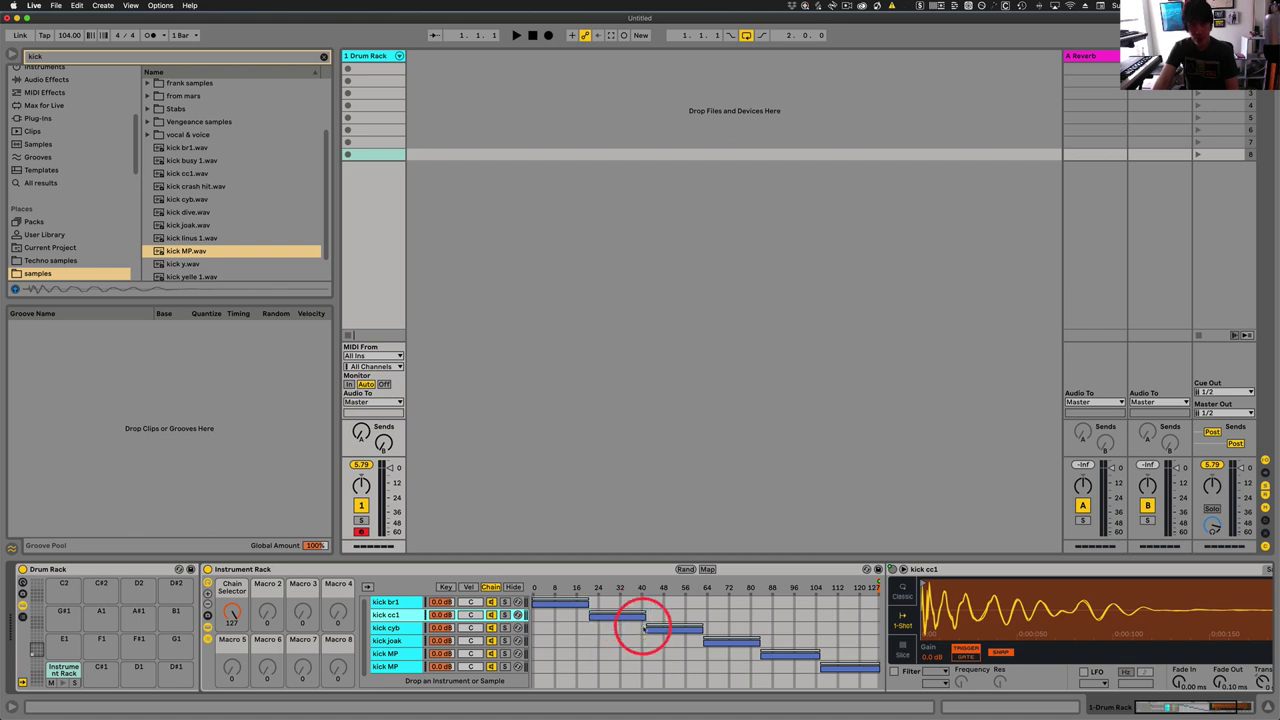
pyautogui.click(677, 630)
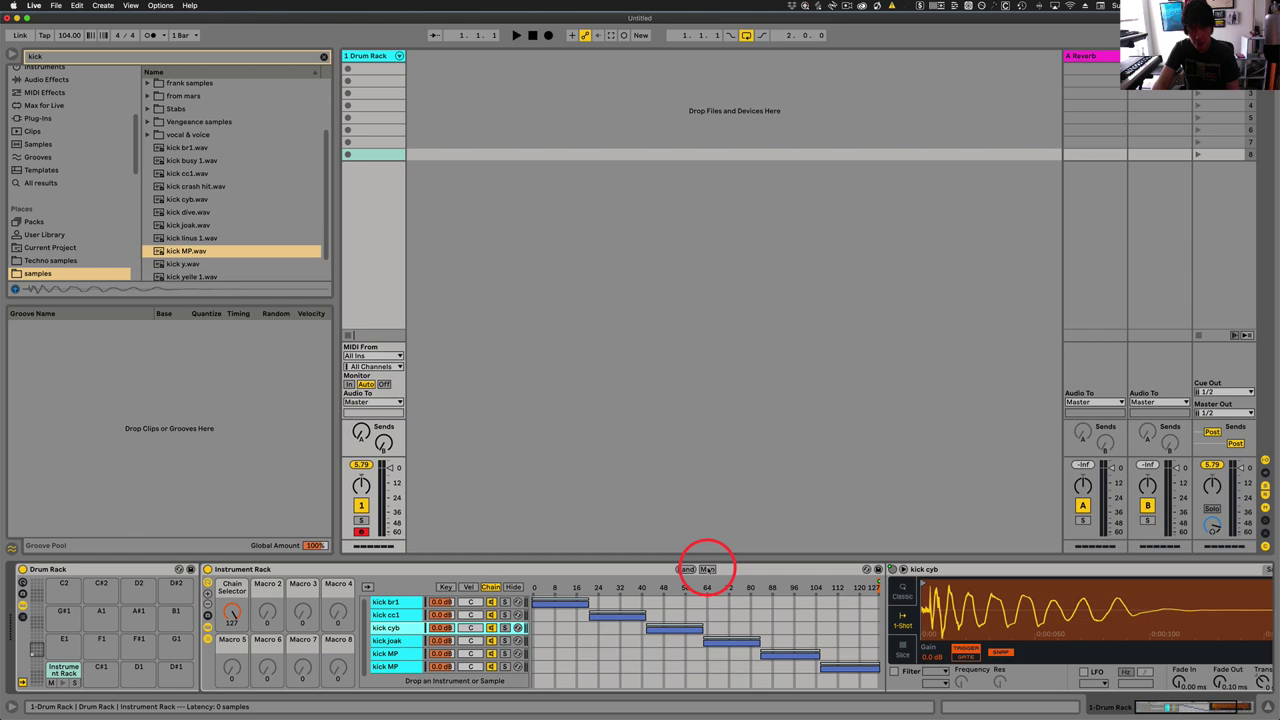
# Step: In Macro Mappings, set the br1, cc1 and cyb Device On ranges to 0–20, 21–41, 42–62
pyautogui.click(707, 569)
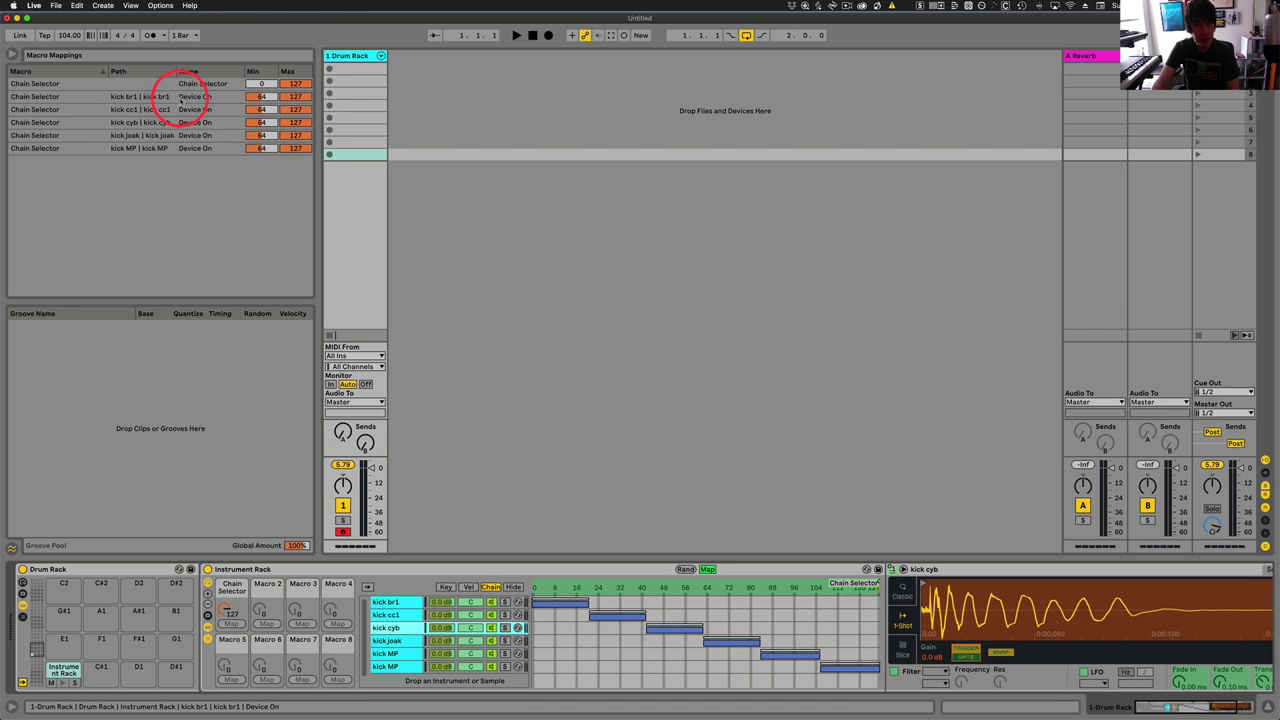
pyautogui.click(263, 96)
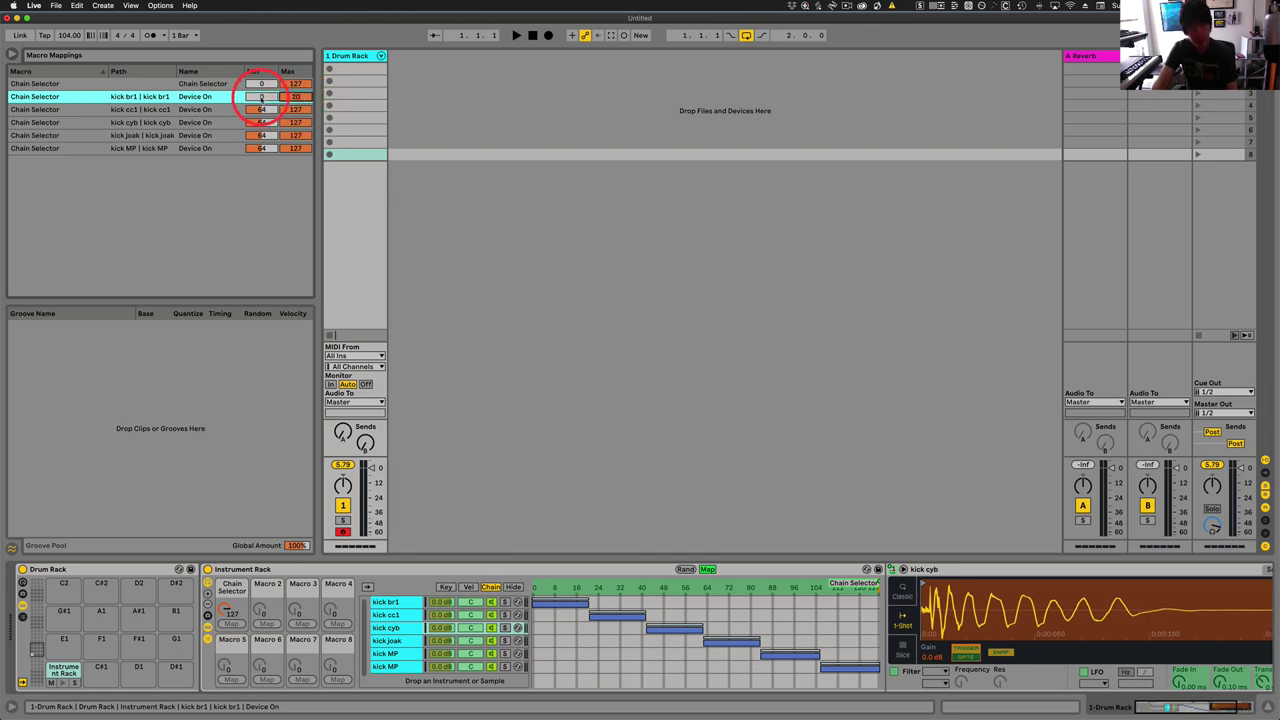
pyautogui.click(261, 109)
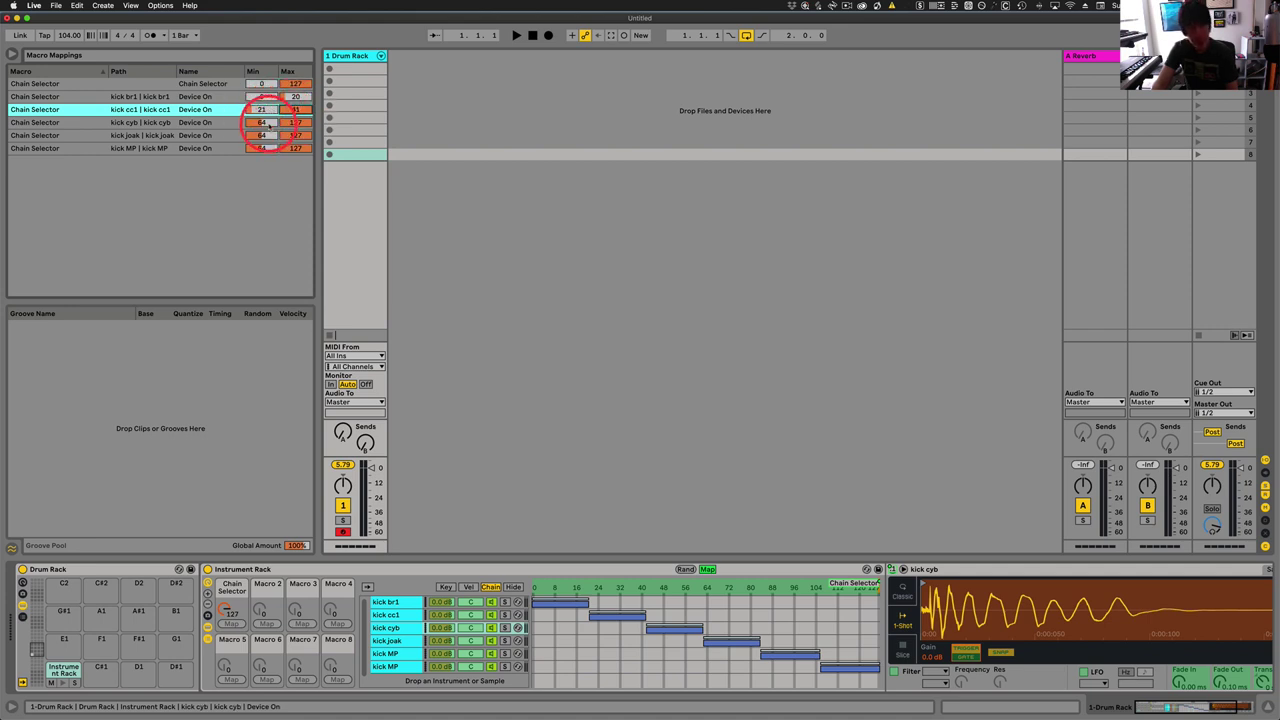
pyautogui.click(673, 628)
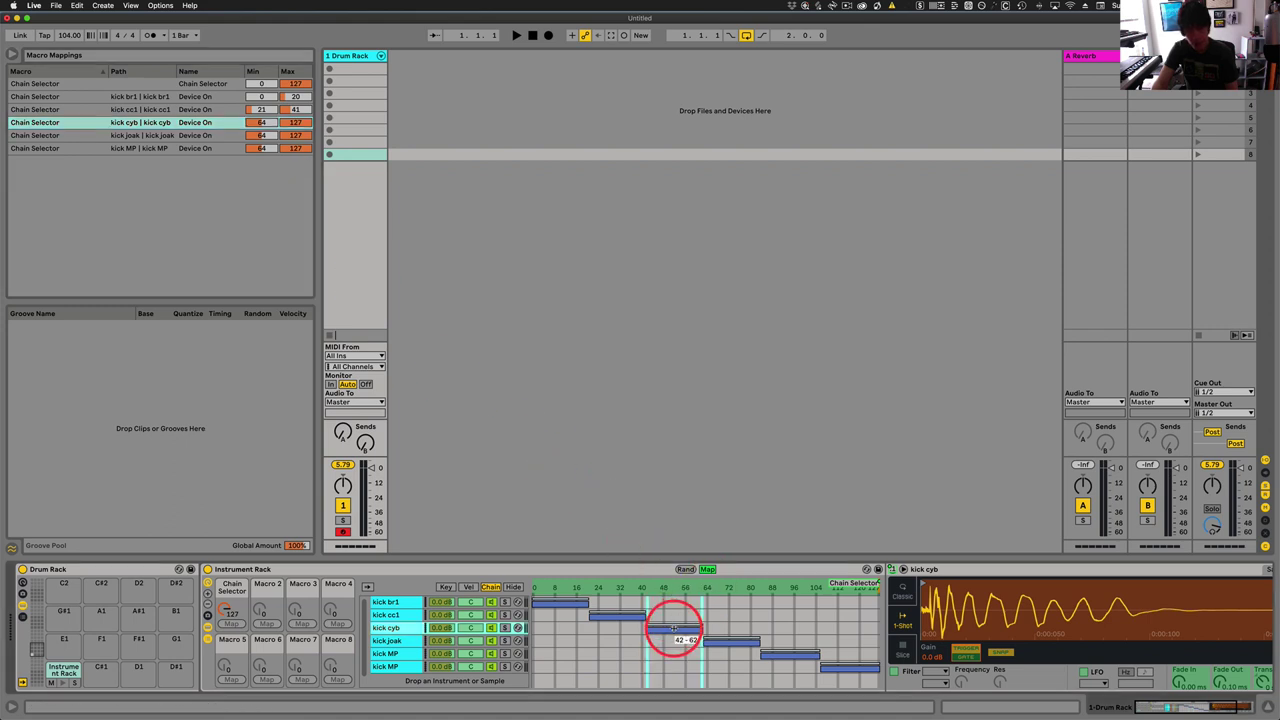
pyautogui.click(262, 122)
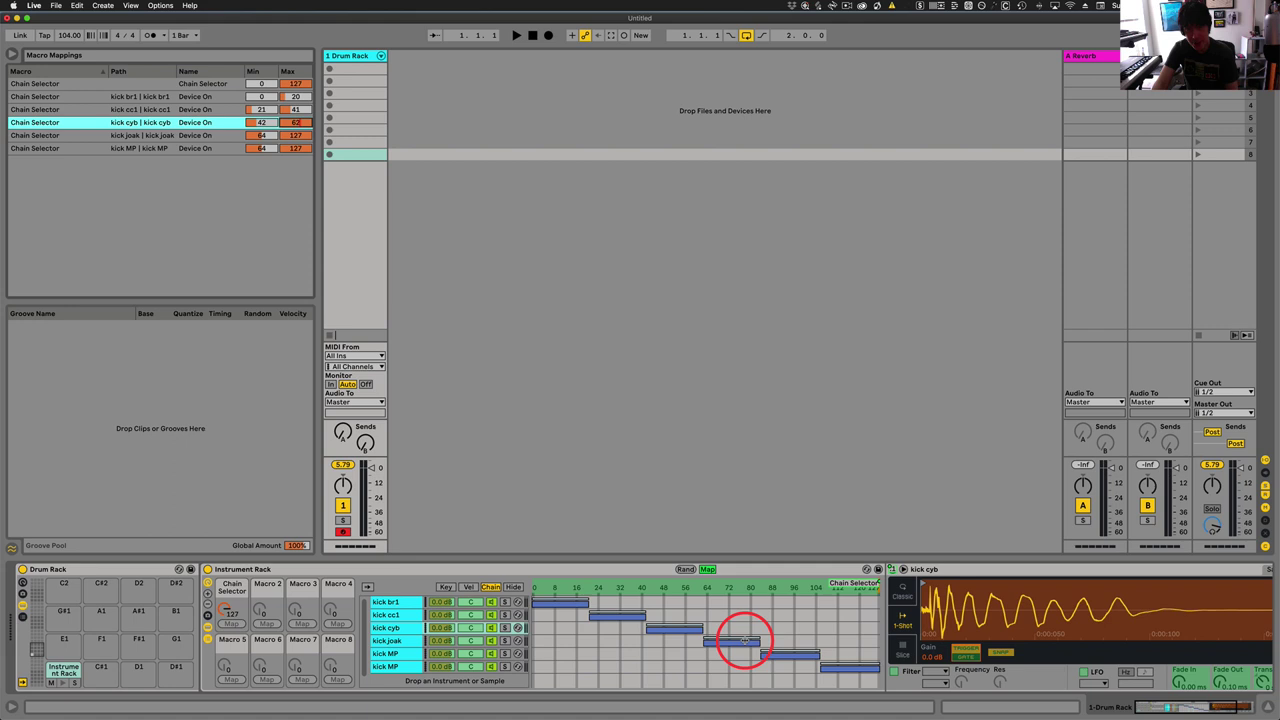
# Step: Set the kick joak Device On range to 63–83 and kick MP's minimum to 84
pyautogui.click(745, 641)
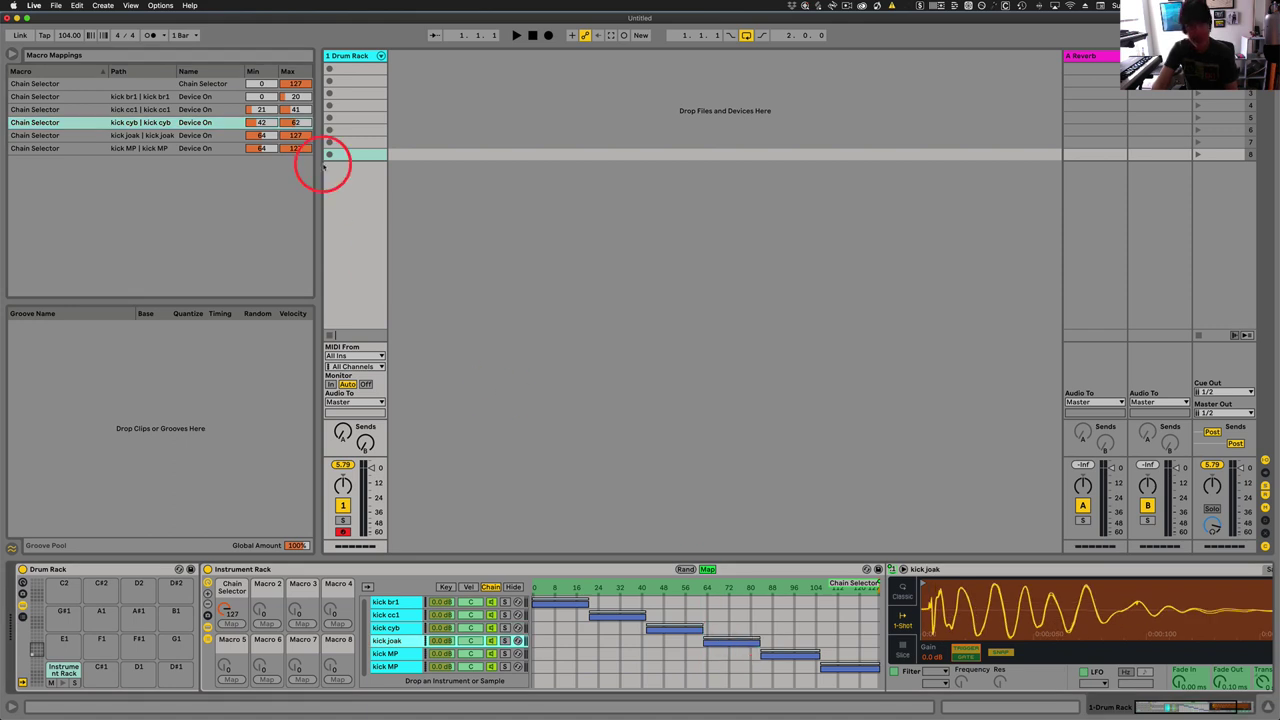
pyautogui.click(261, 135)
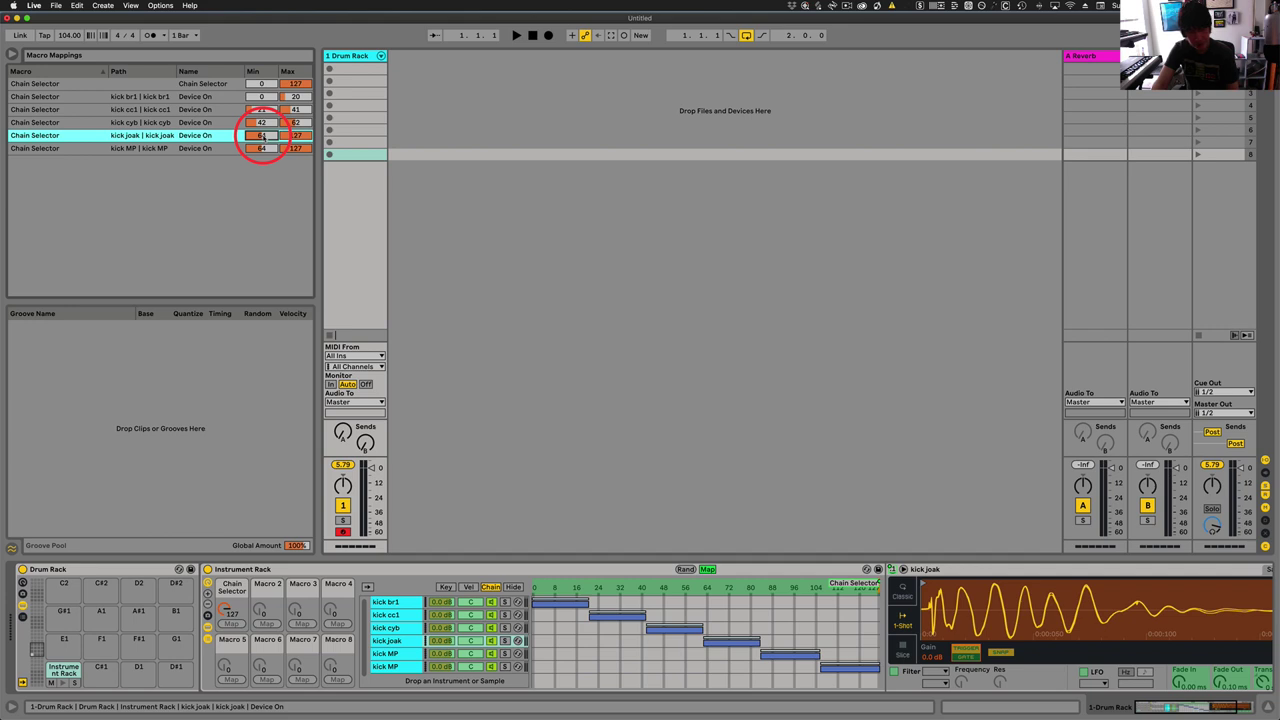
pyautogui.click(296, 135)
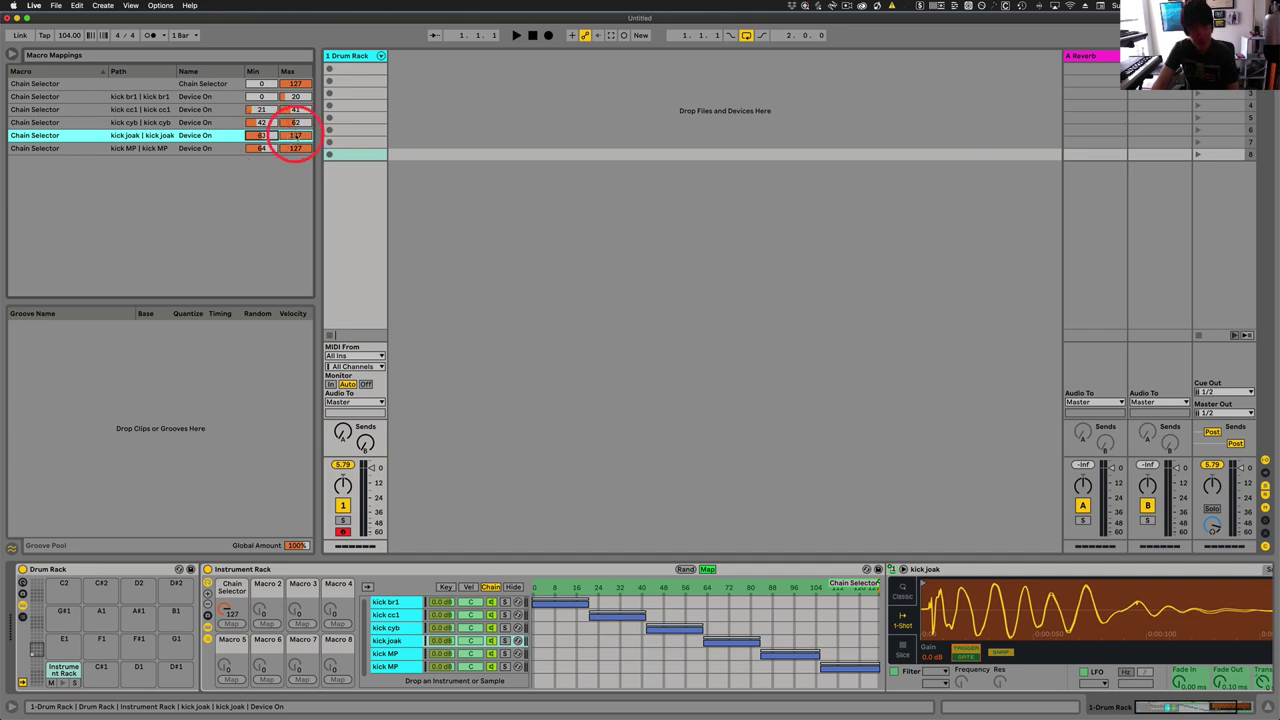
pyautogui.write('8')
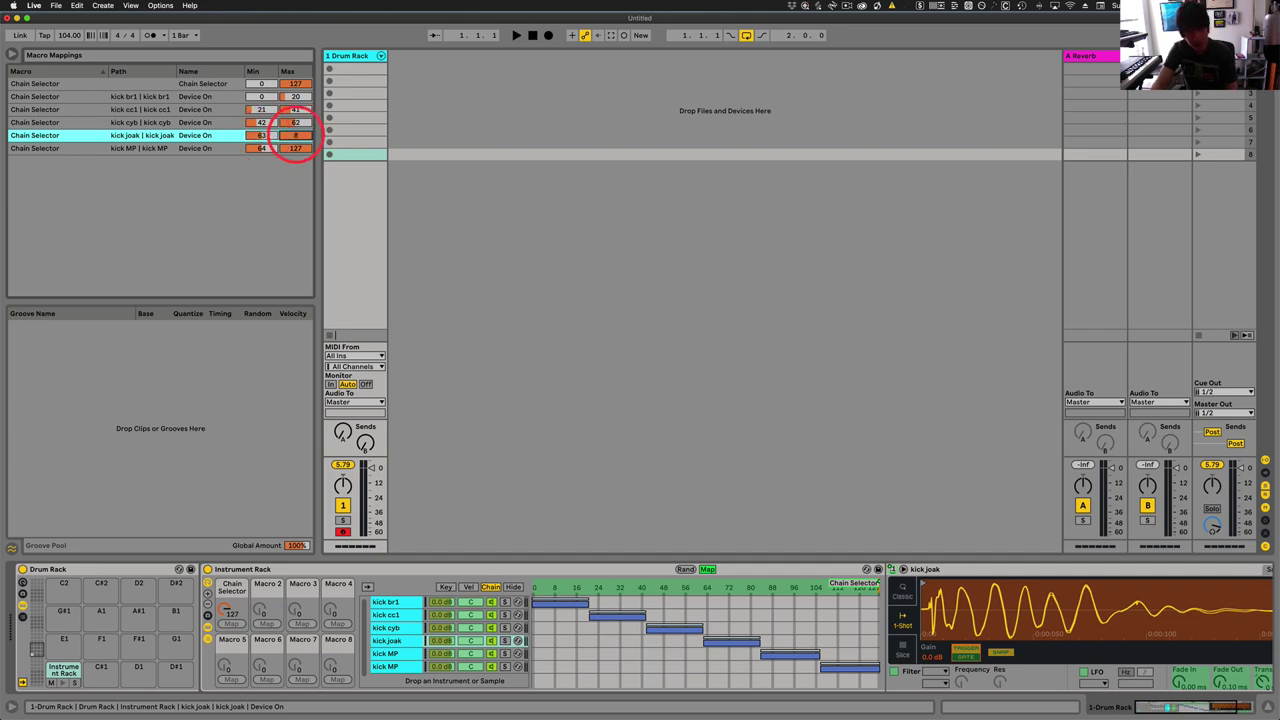
pyautogui.write('3')
pyautogui.click(263, 148)
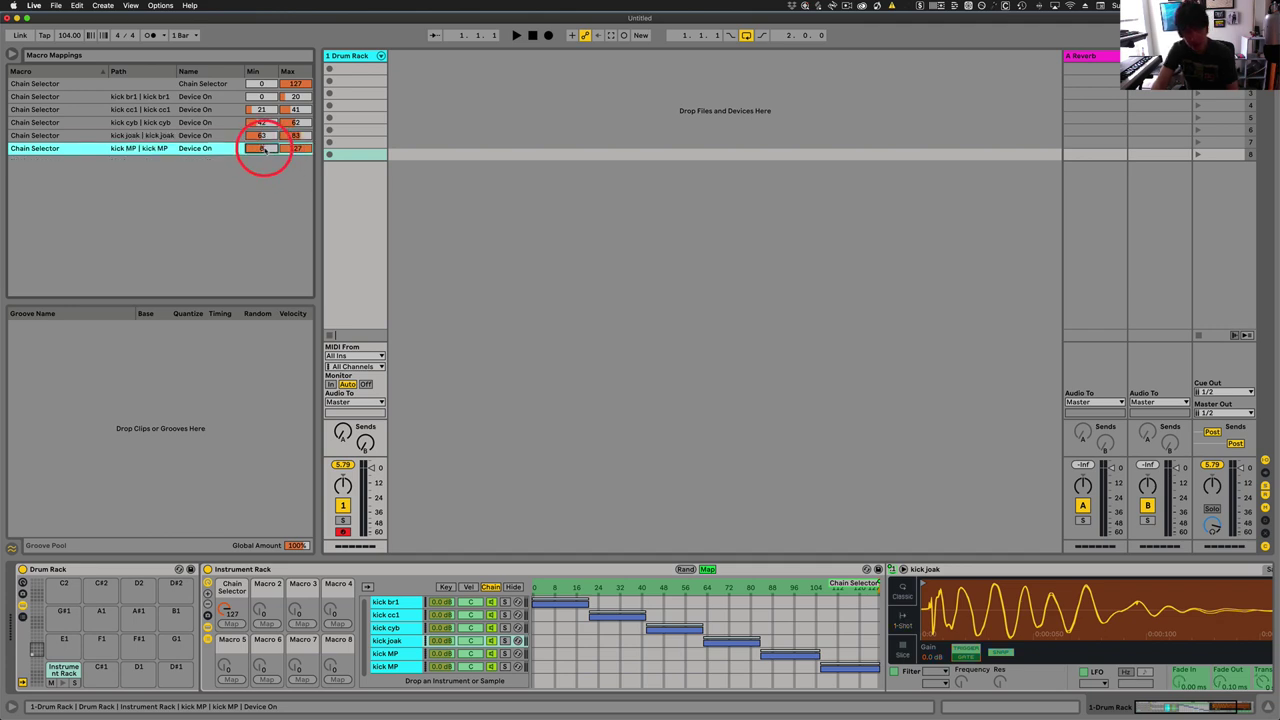
pyautogui.write('84')
pyautogui.press('Return')
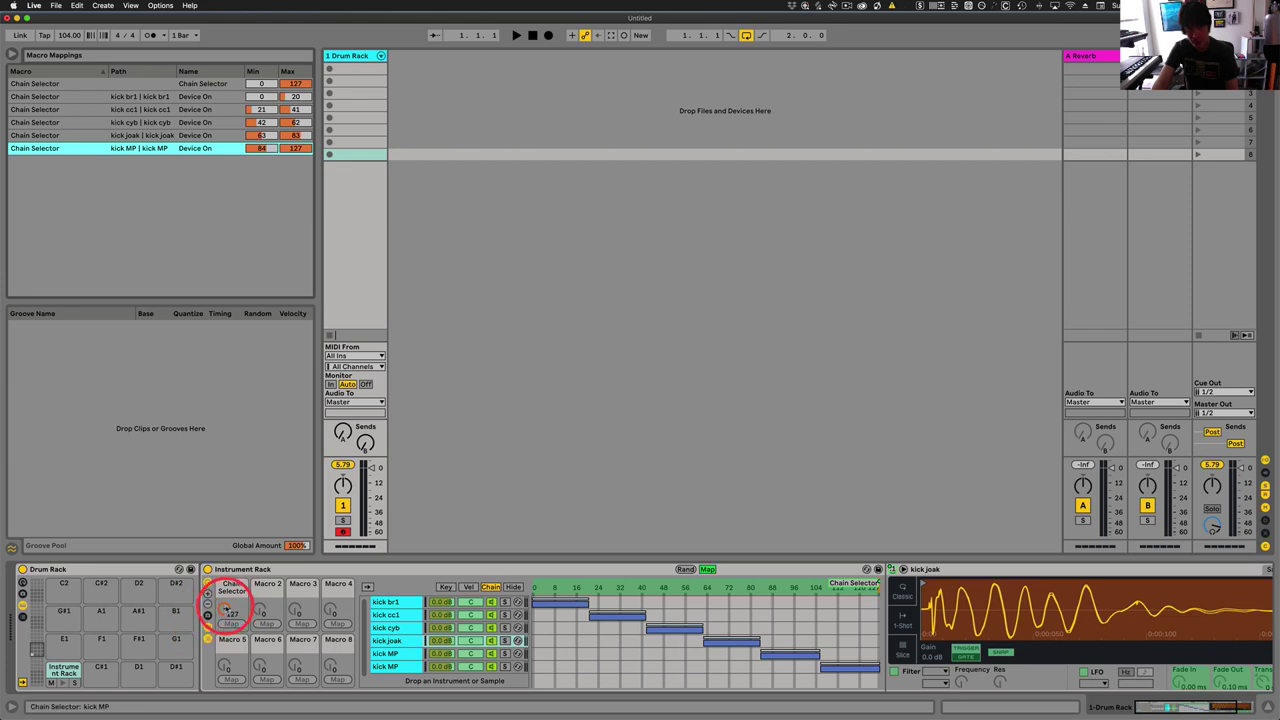
# Step: Turn the Chain Selector macro down, then up to 103 to activate kick MP
pyautogui.moveTo(228, 610); pyautogui.dragTo(227, 606)
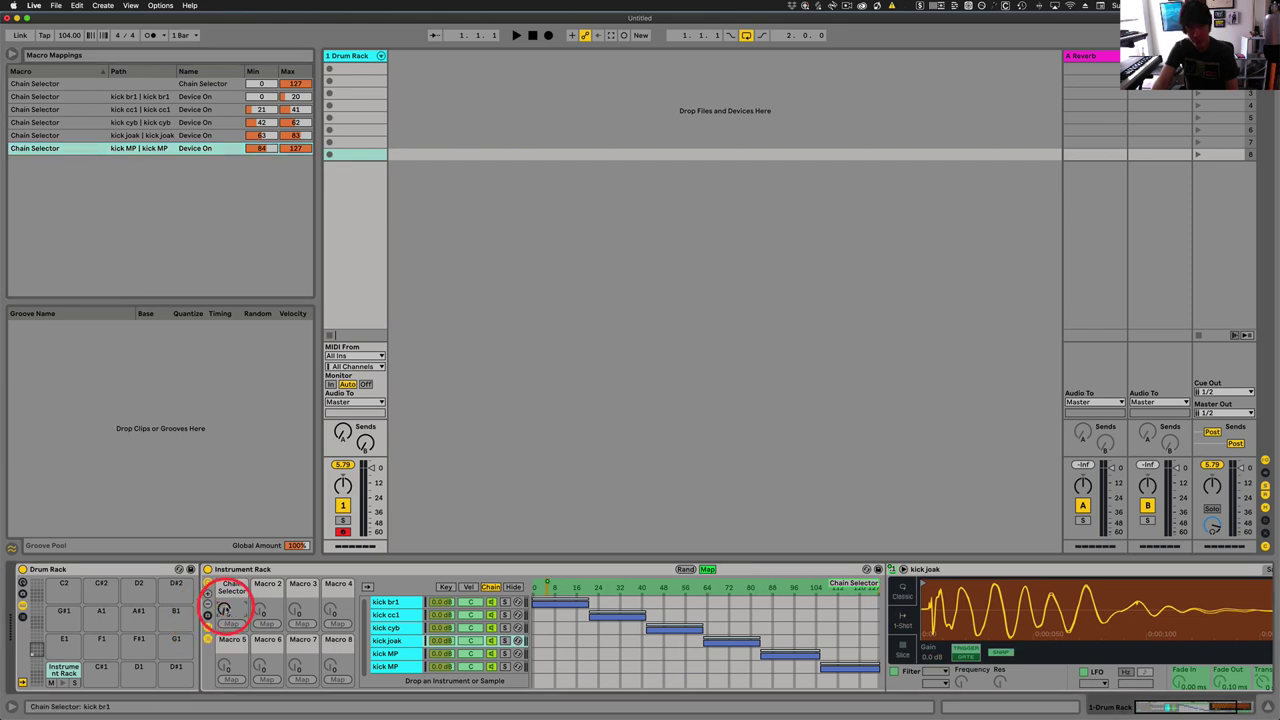
pyautogui.moveTo(225, 609); pyautogui.dragTo(228, 606)
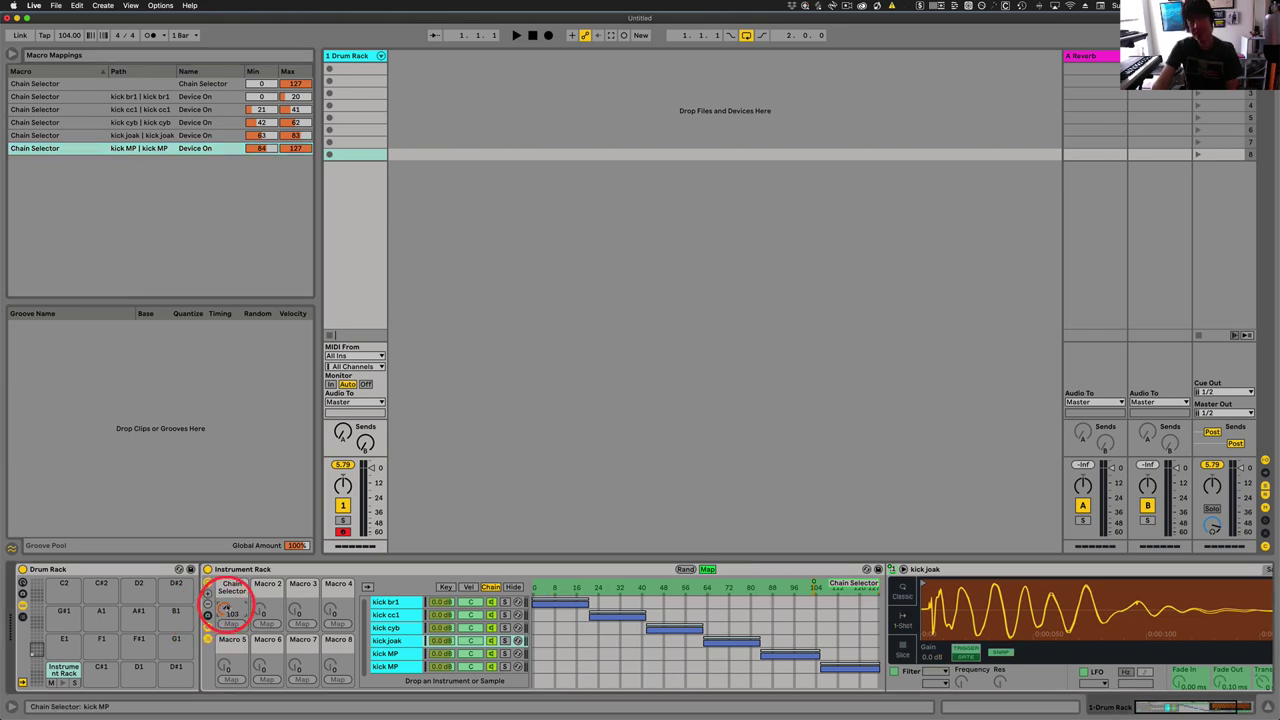